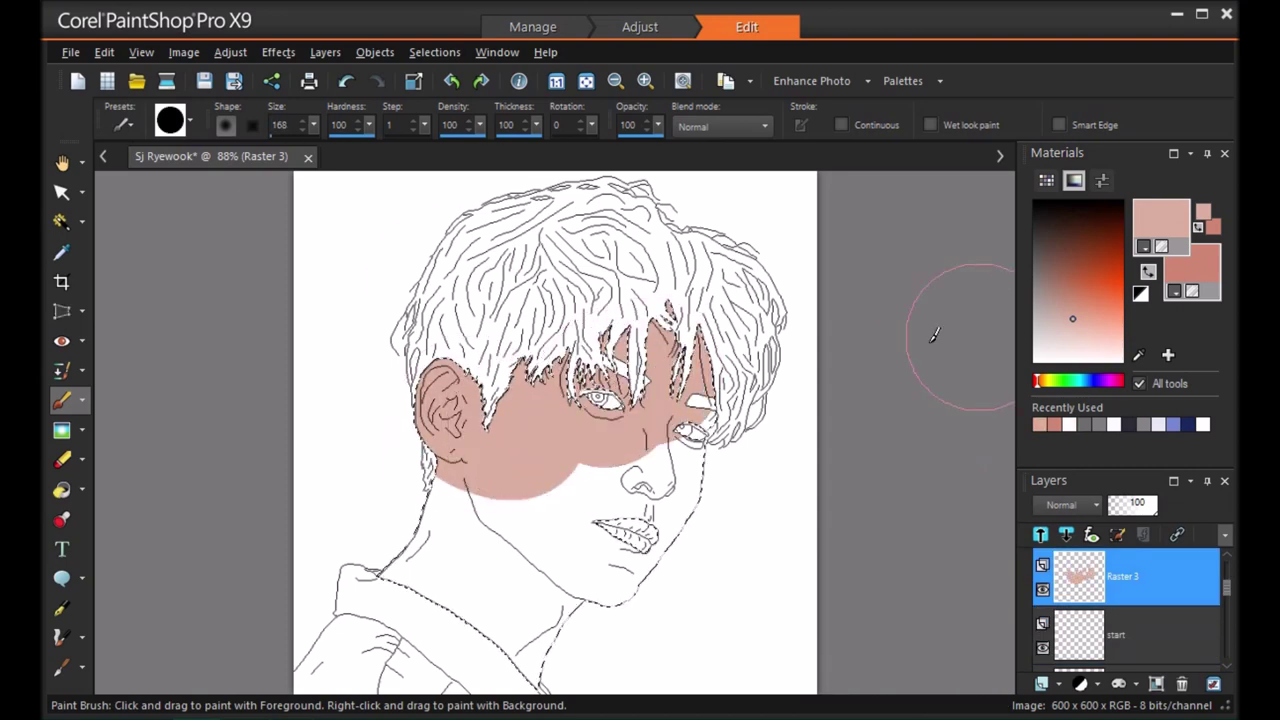
Try several light pink skin tones on the face with a size 168 brush
click(1087, 327)
click(1094, 336)
drag(505, 450, 634, 380)
click(1111, 339)
drag(471, 400, 575, 428)
click(349, 88)
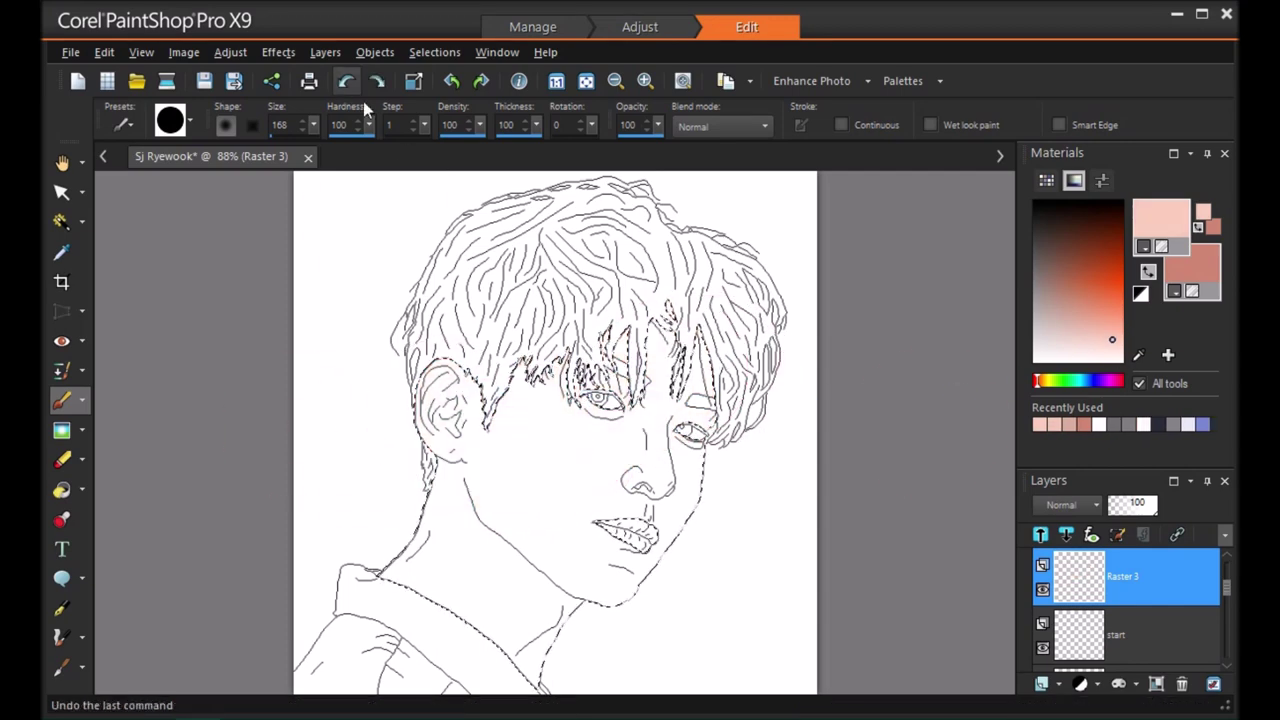
click(1114, 349)
click(447, 428)
drag(640, 383, 535, 440)
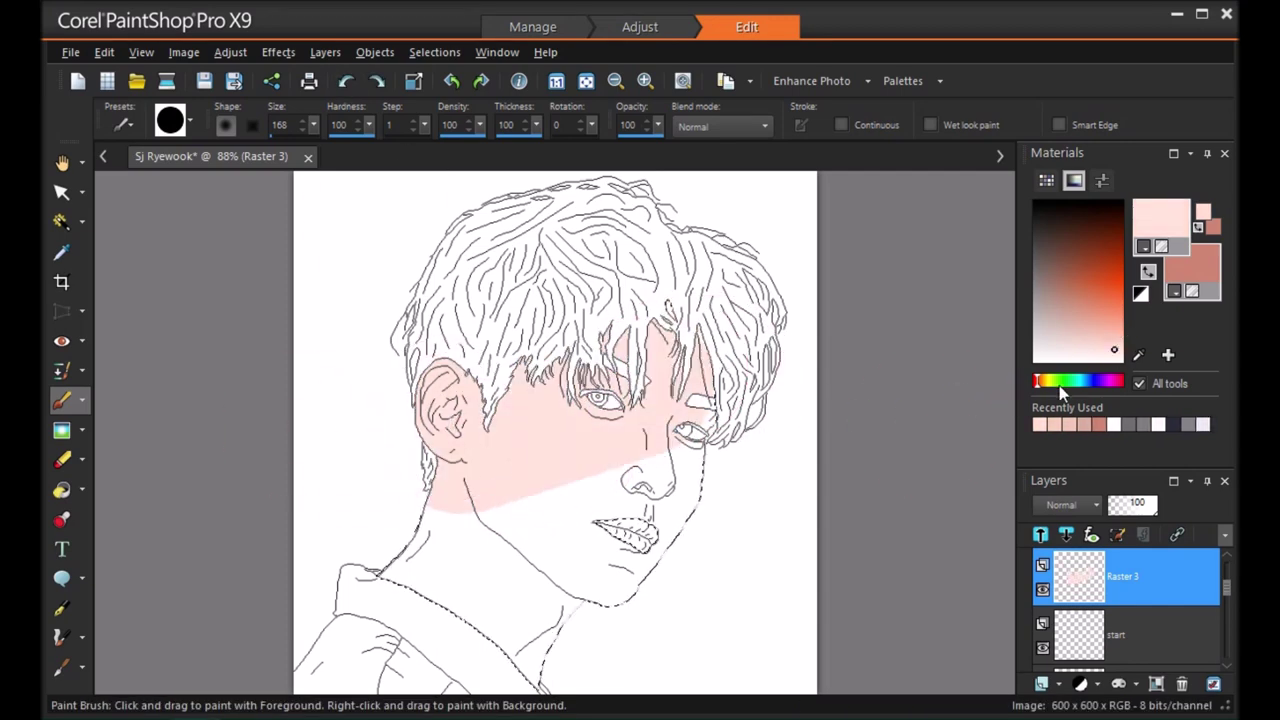
Choose a light peach colour (R 250, G 209, B 164) and paint the whole face, ear and neck
click(1041, 383)
click(1113, 331)
mouse_move(440, 410)
mouse_down()
mouse_move(515, 470)
mouse_move(570, 445)
mouse_up()
drag(636, 416, 664, 400)
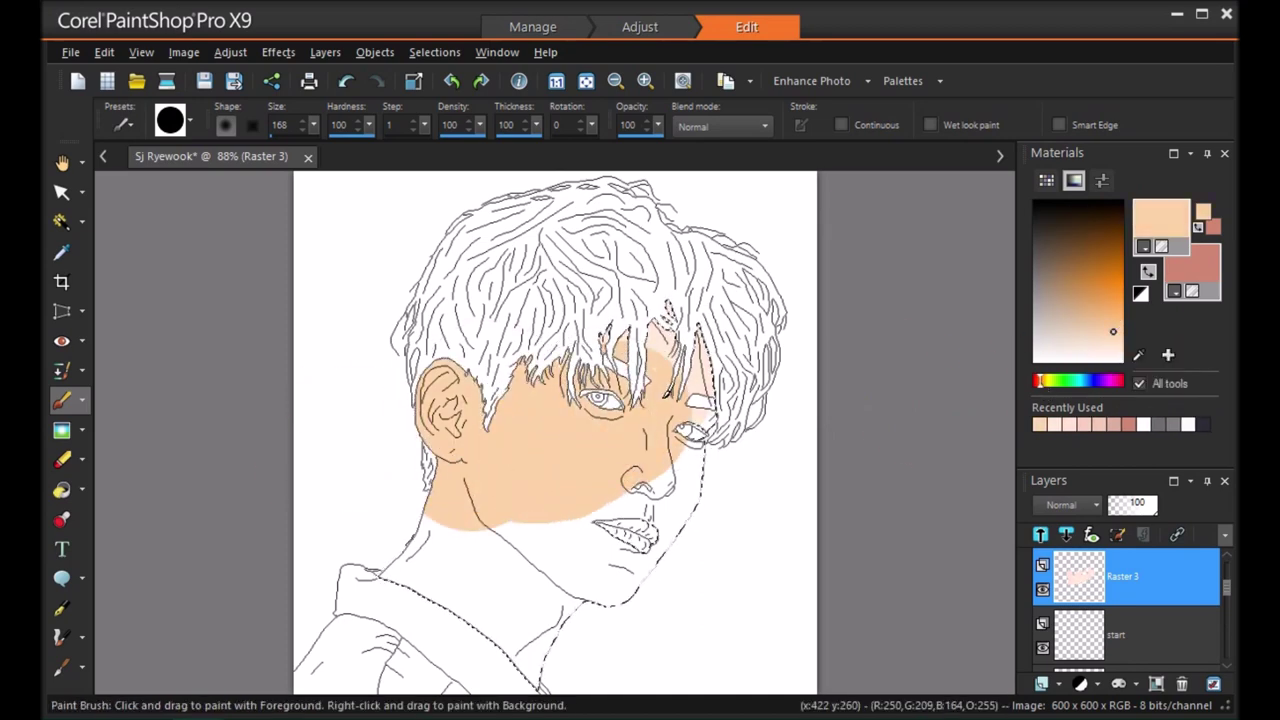
mouse_move(675, 355)
mouse_down()
mouse_move(638, 332)
mouse_move(666, 455)
mouse_move(630, 531)
mouse_move(581, 580)
mouse_up()
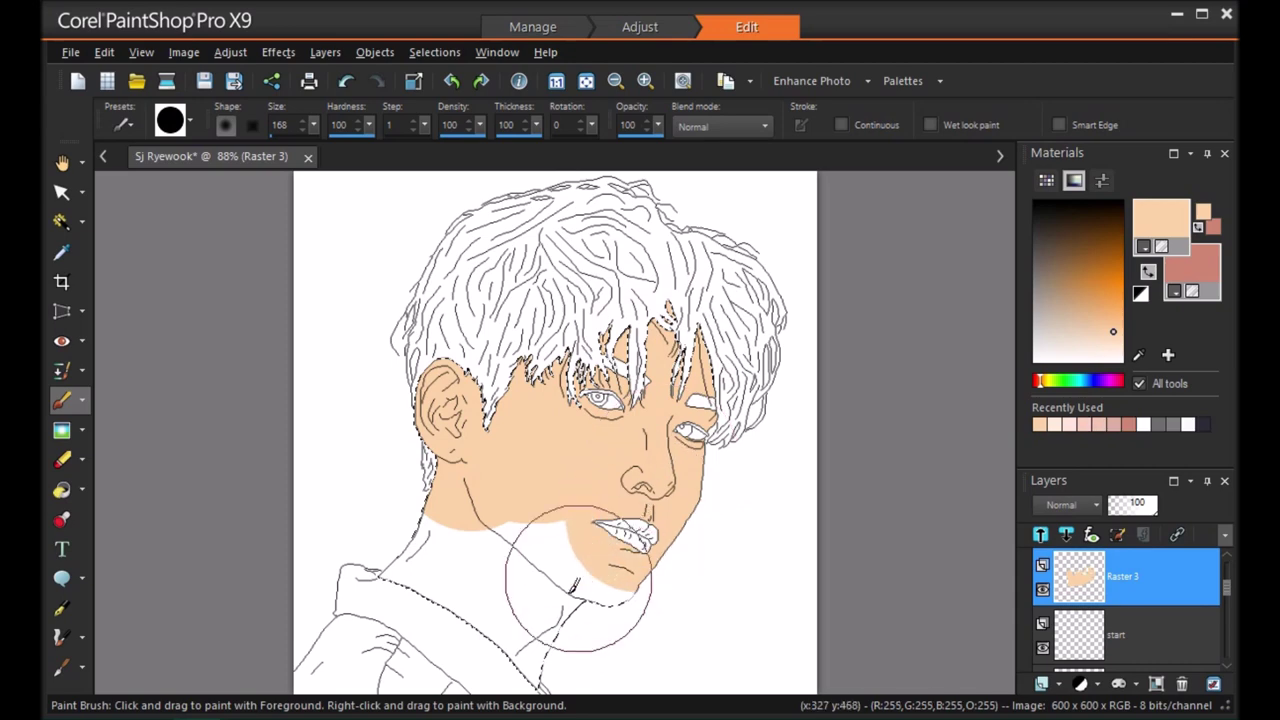
drag(546, 630, 516, 587)
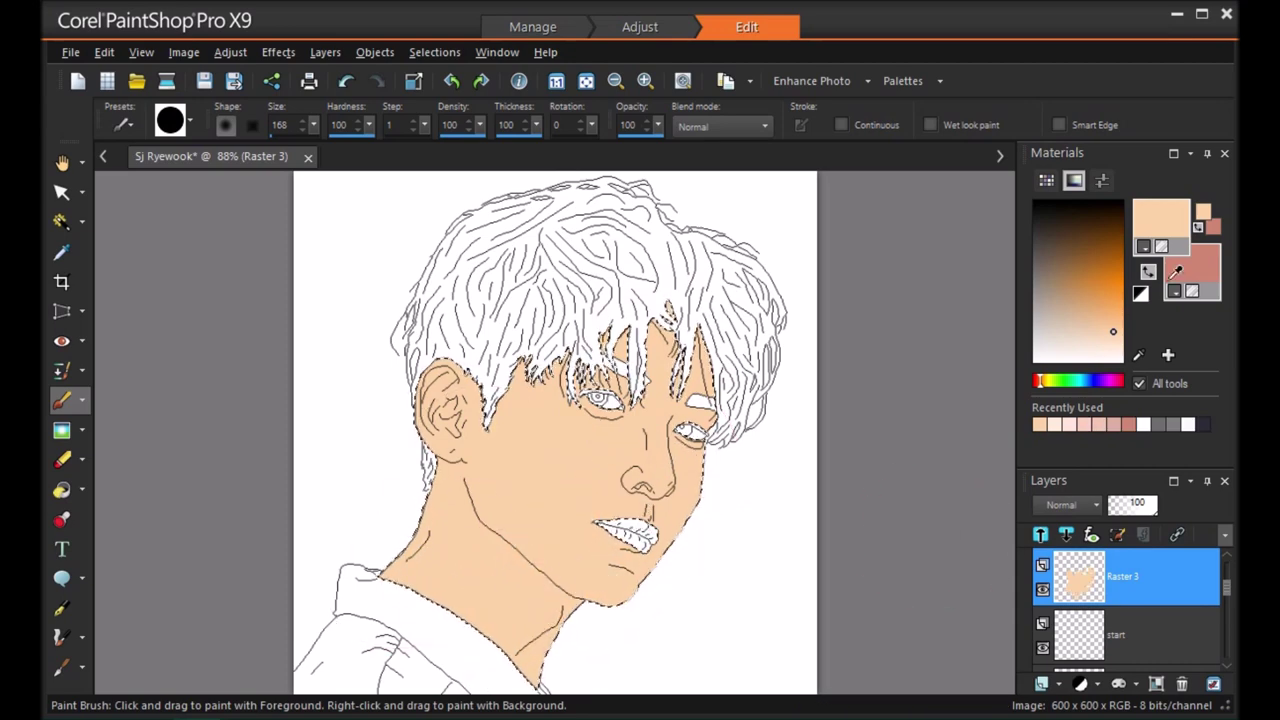
Paint a tan shadow (R 213, G 159, B 101) along the jawline and under the earlobe with a size 9 brush
drag(313, 125, 299, 146)
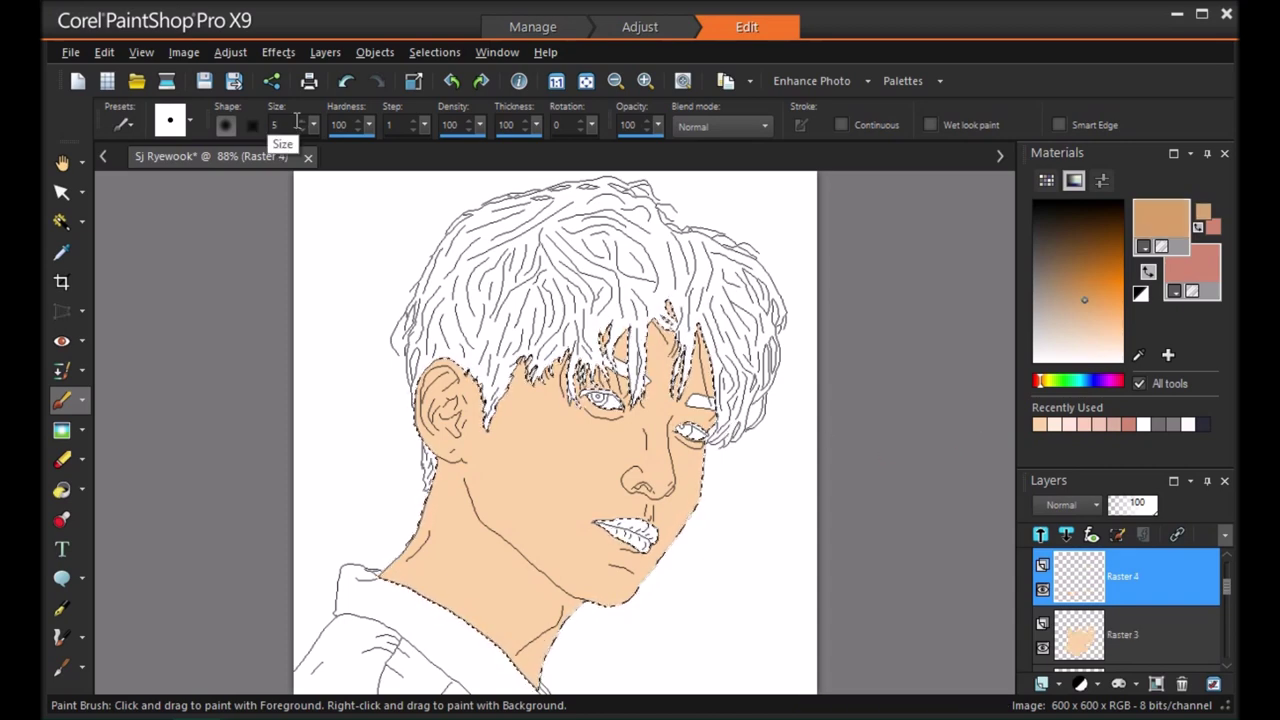
scroll(301, 123, up, 4)
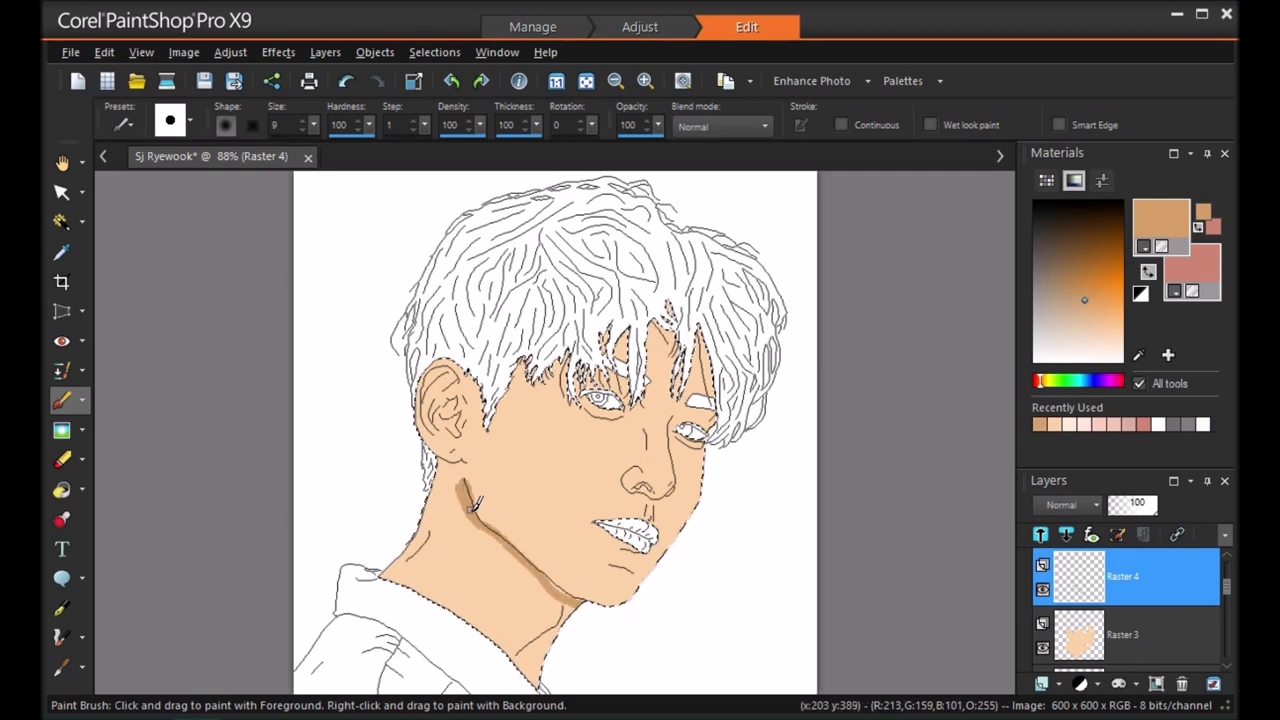
click(345, 82)
drag(465, 481, 478, 516)
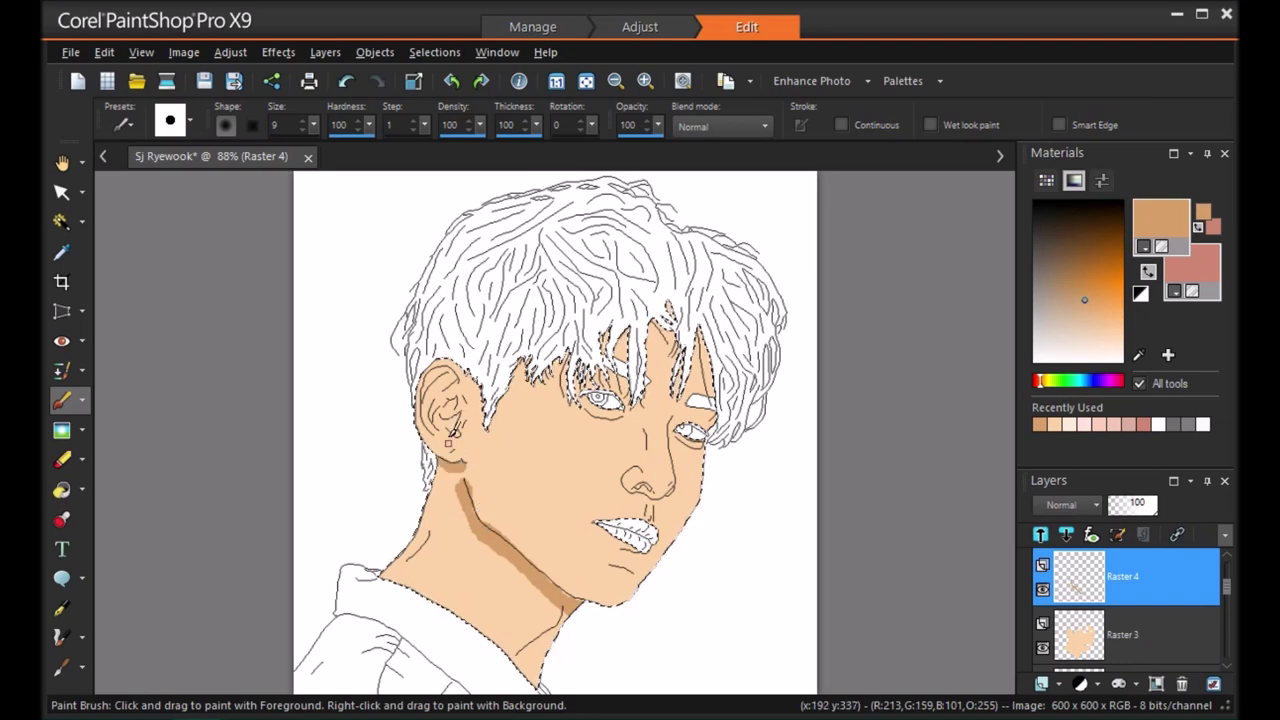
Paint tan shadows inside the ear, under both eyes, beneath the nose and around the lips
drag(430, 386, 458, 381)
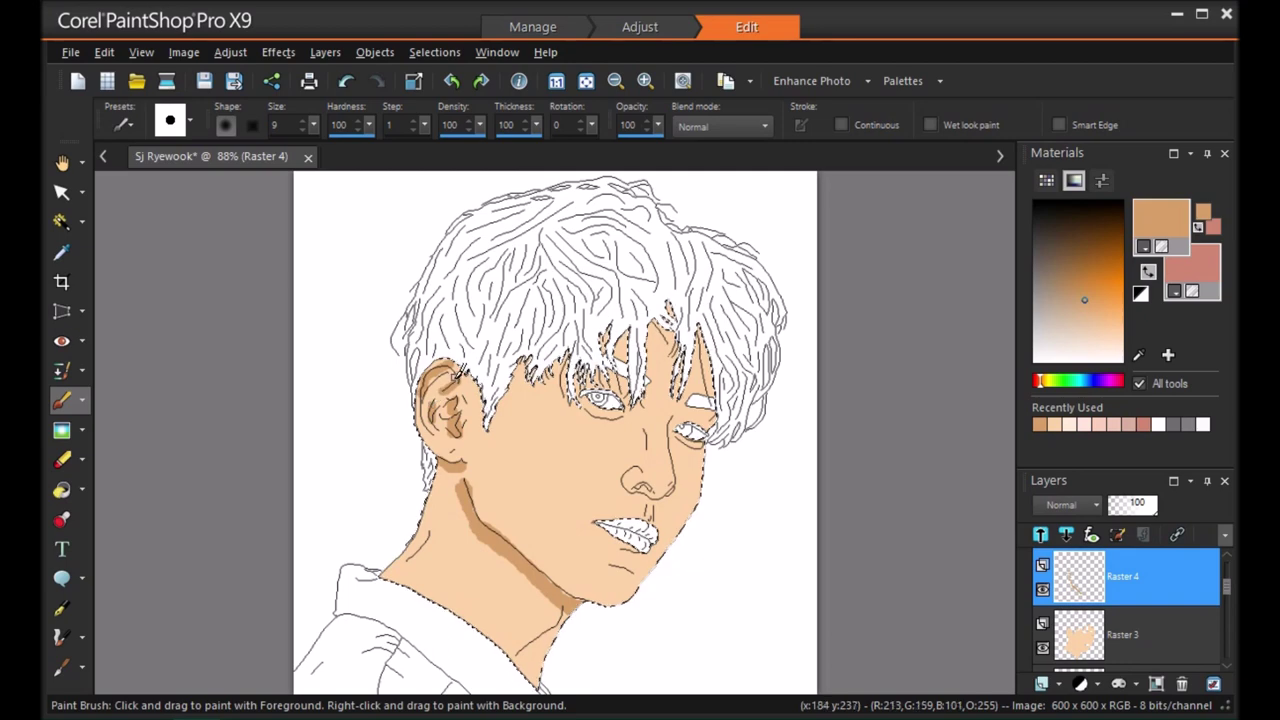
drag(597, 424, 622, 416)
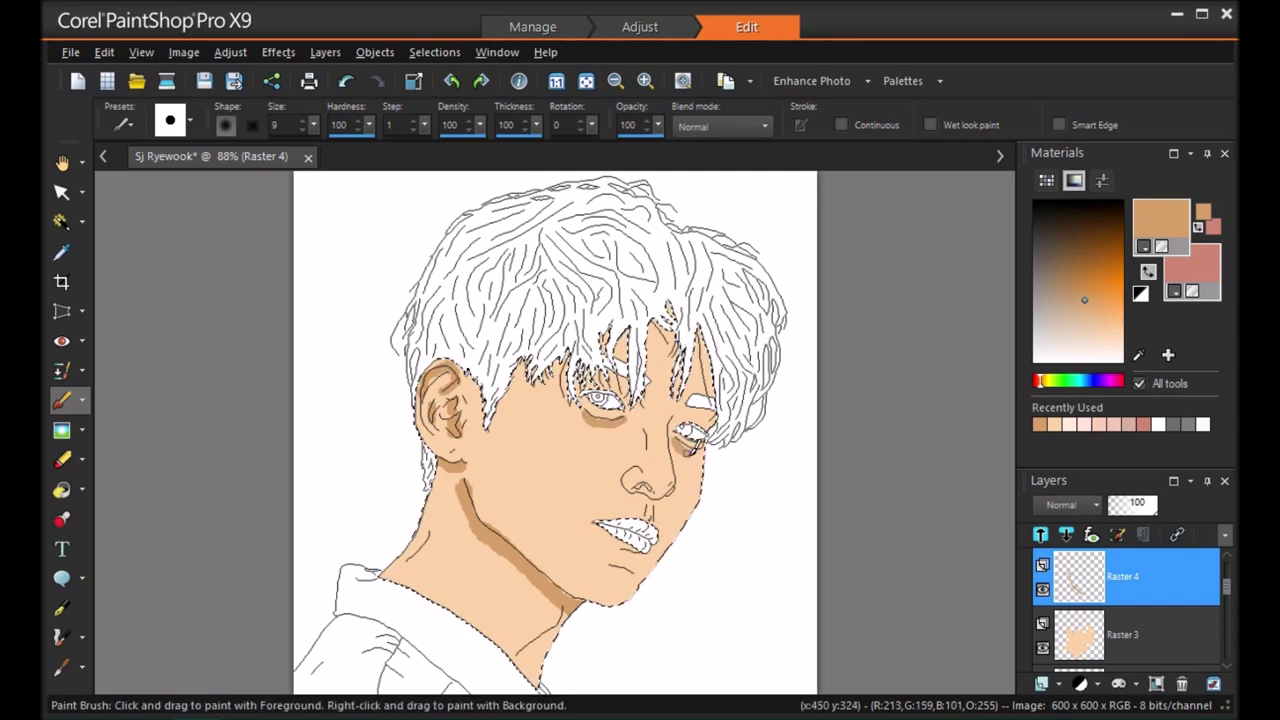
mouse_move(650, 490)
mouse_down()
mouse_move(634, 489)
mouse_move(651, 501)
mouse_up()
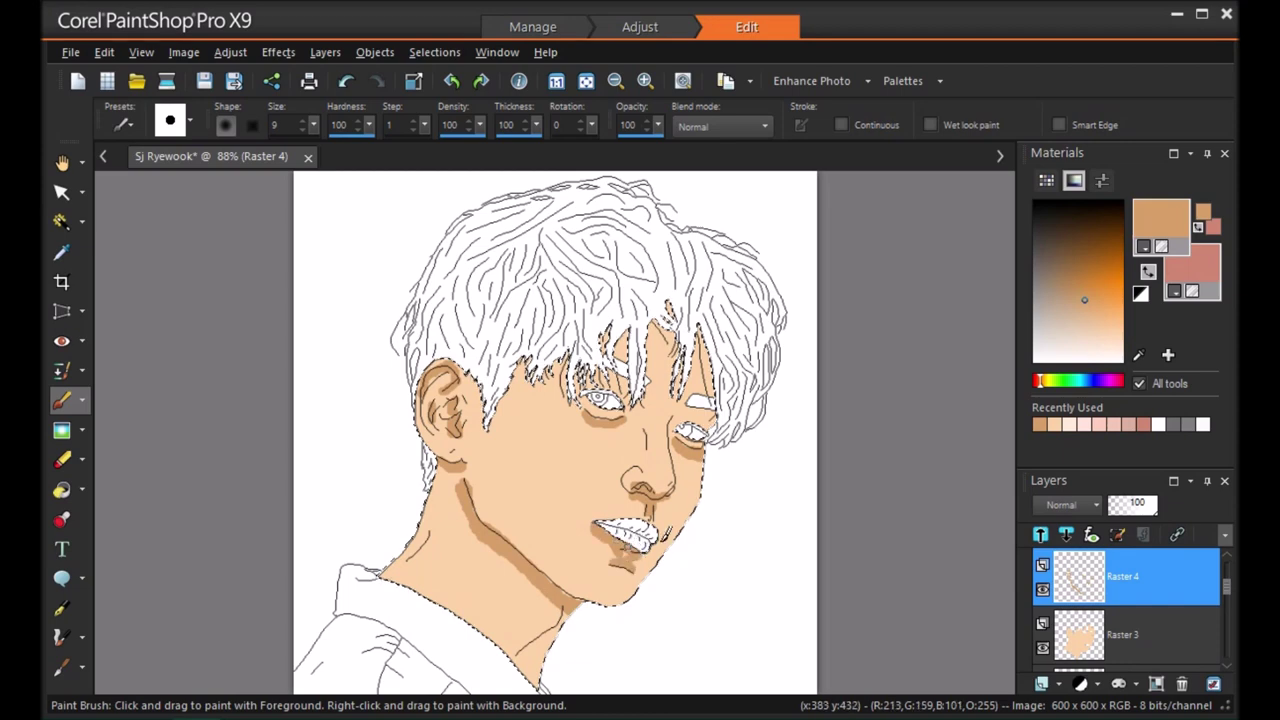
Shade the forehead below the hair fringe with a size 112 brush, and the sides of the nose with size 5
drag(314, 125, 343, 141)
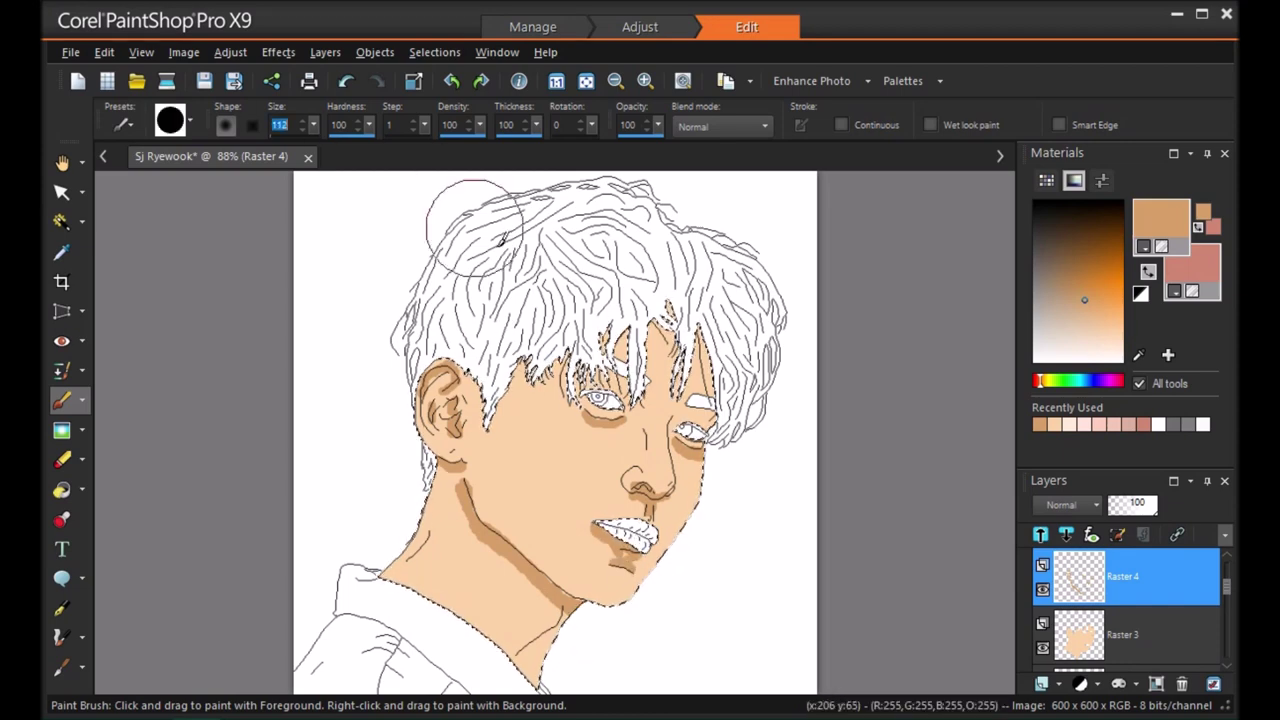
mouse_move(513, 317)
mouse_down()
mouse_move(742, 332)
mouse_move(763, 370)
mouse_up()
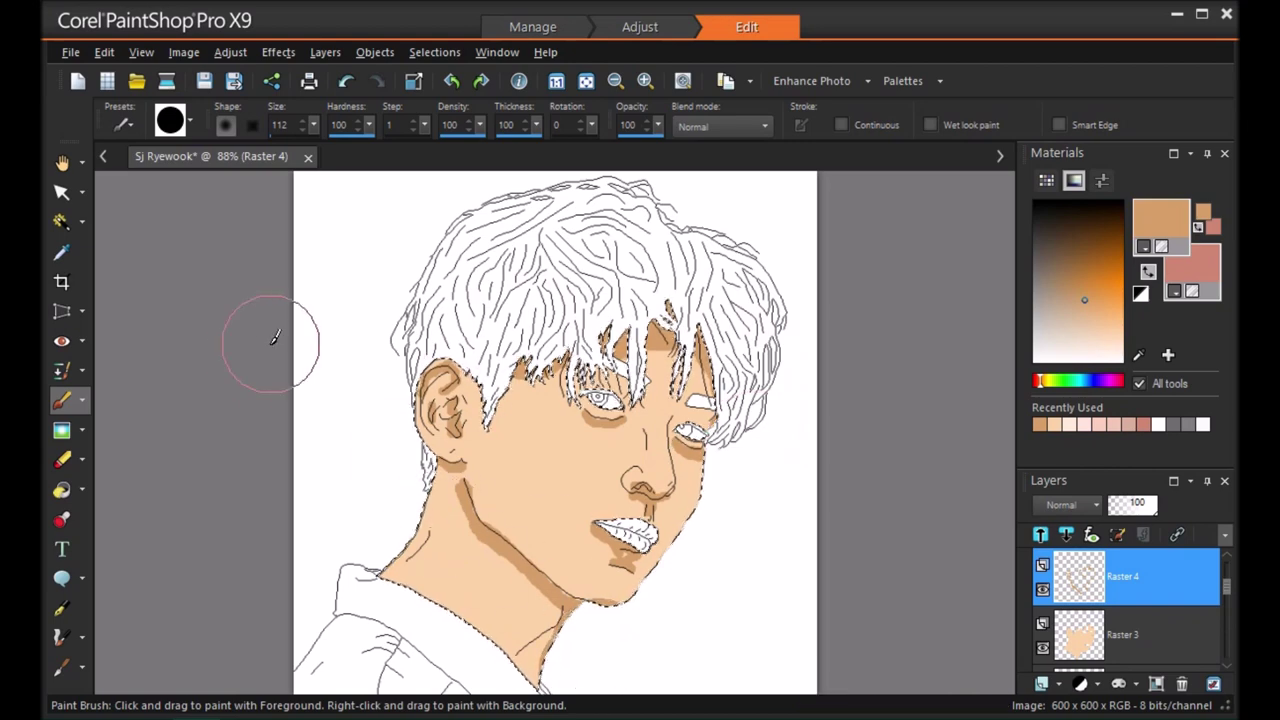
drag(314, 125, 302, 126)
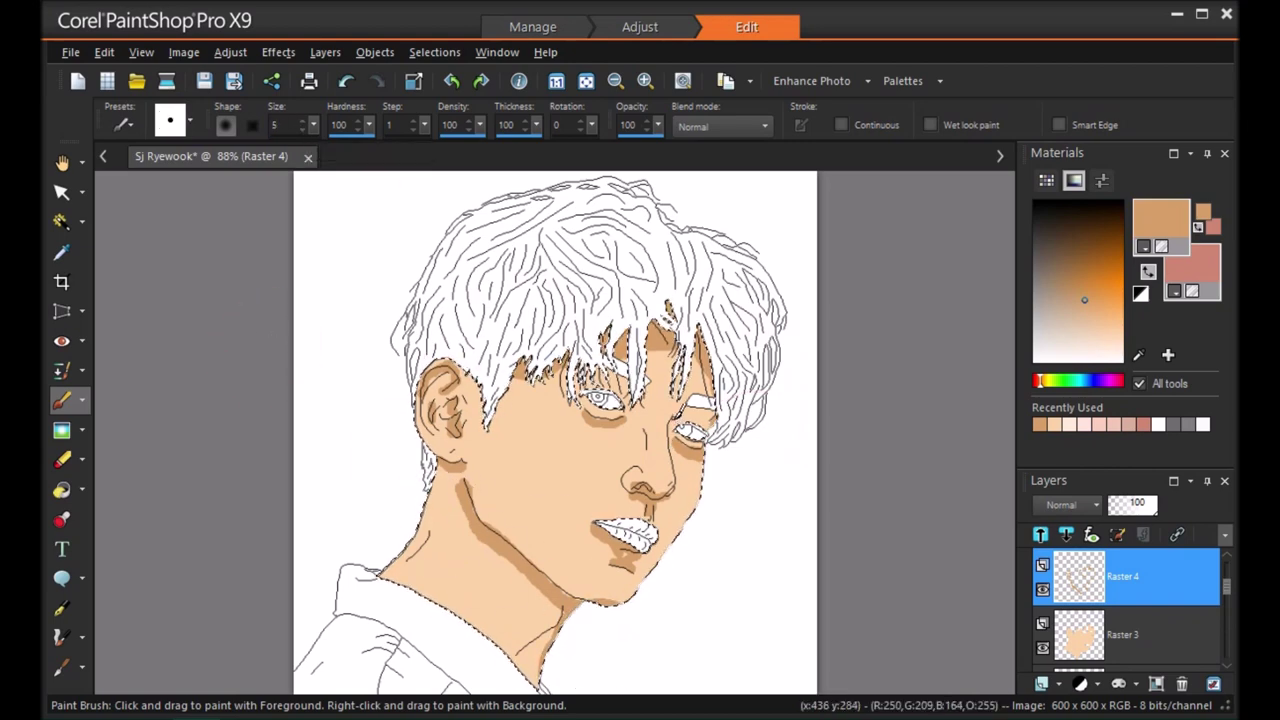
drag(675, 466, 669, 444)
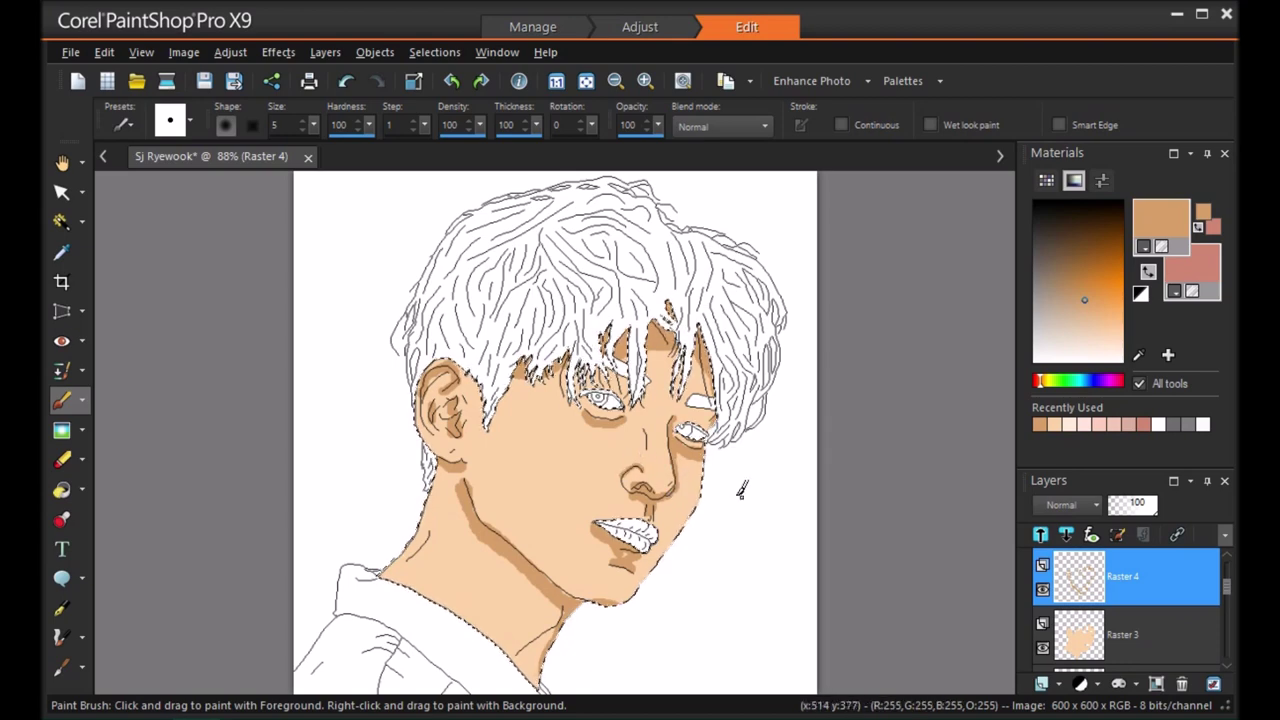
Trim the tan shading around the chin, ear, jawline and hairline with the Eraser at size 10
click(61, 459)
drag(593, 600, 620, 601)
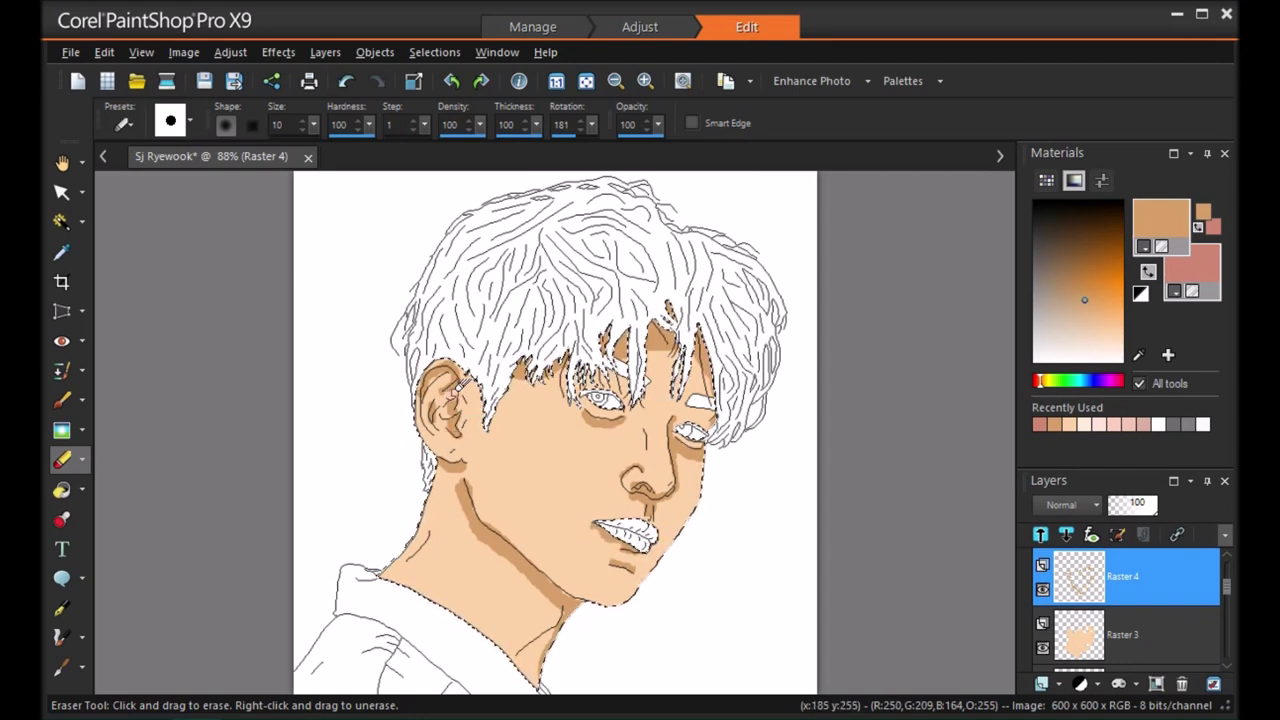
drag(464, 378, 450, 372)
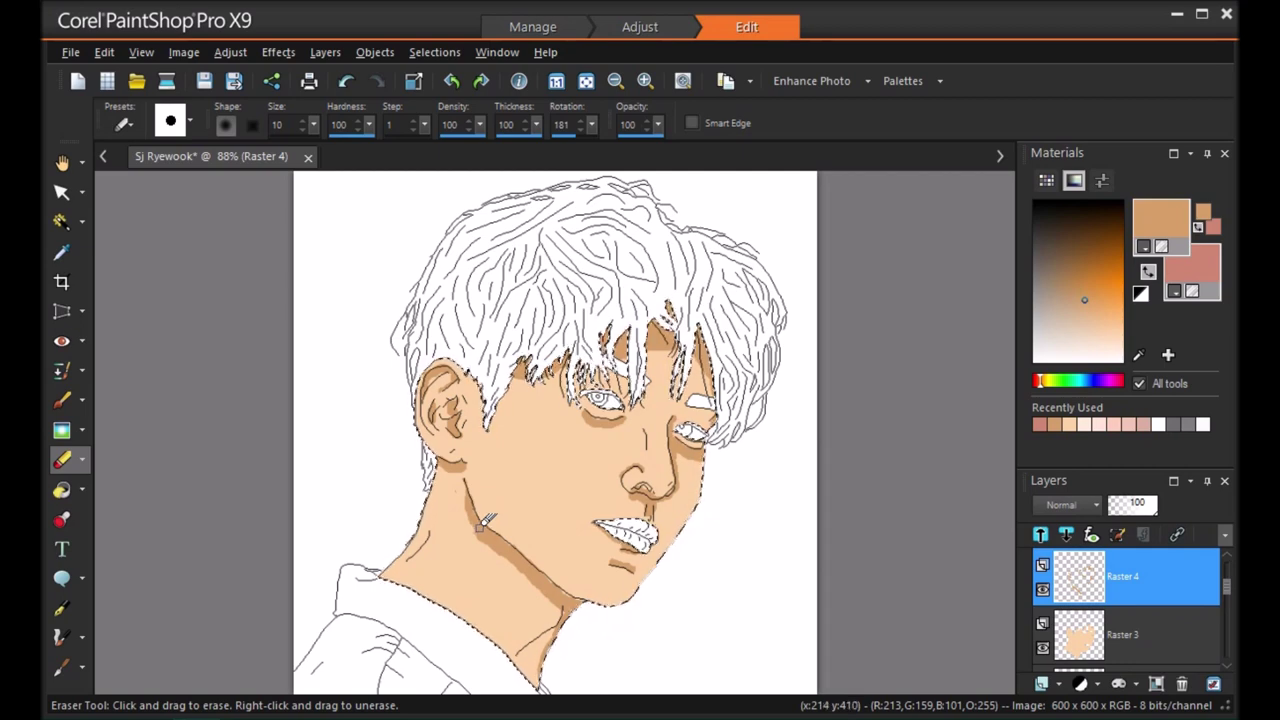
drag(503, 381, 513, 384)
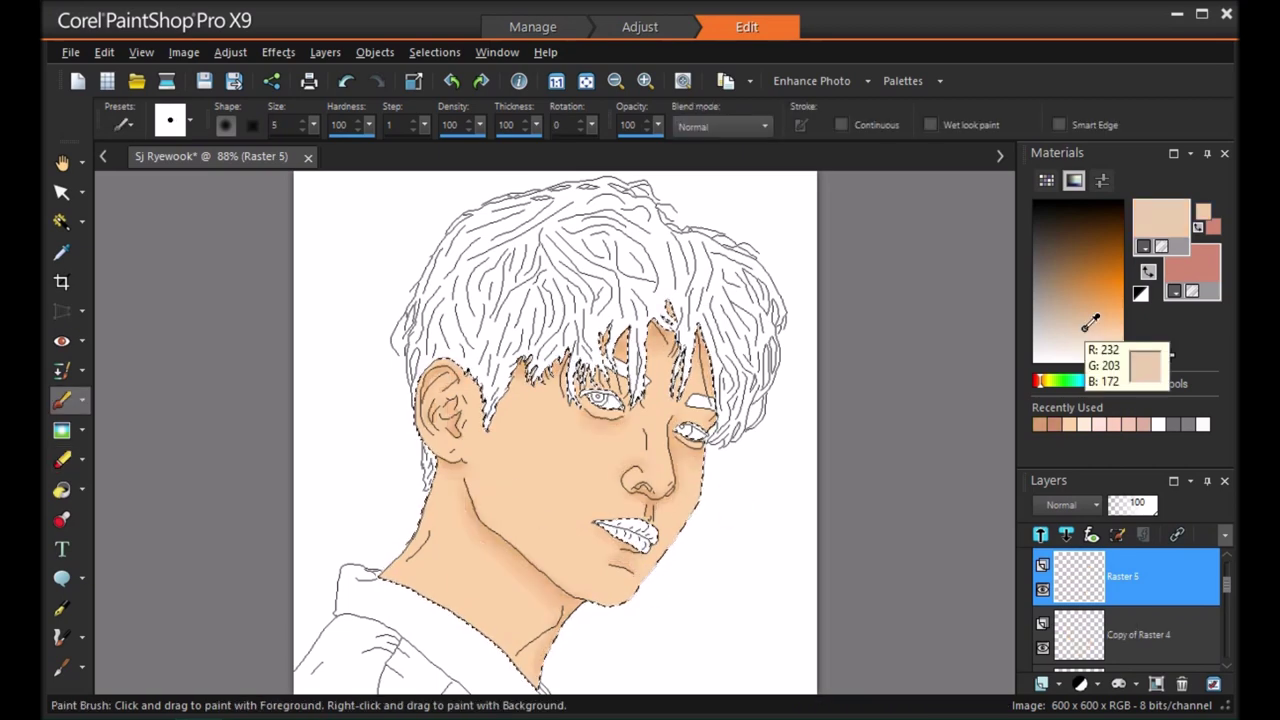
Paint pale cream highlights (R 244, G 233, B 220) on the nose, ear and below the lips with a size 5 brush
click(1081, 347)
mouse_move(635, 472)
mouse_down()
mouse_move(628, 482)
mouse_move(668, 487)
mouse_up()
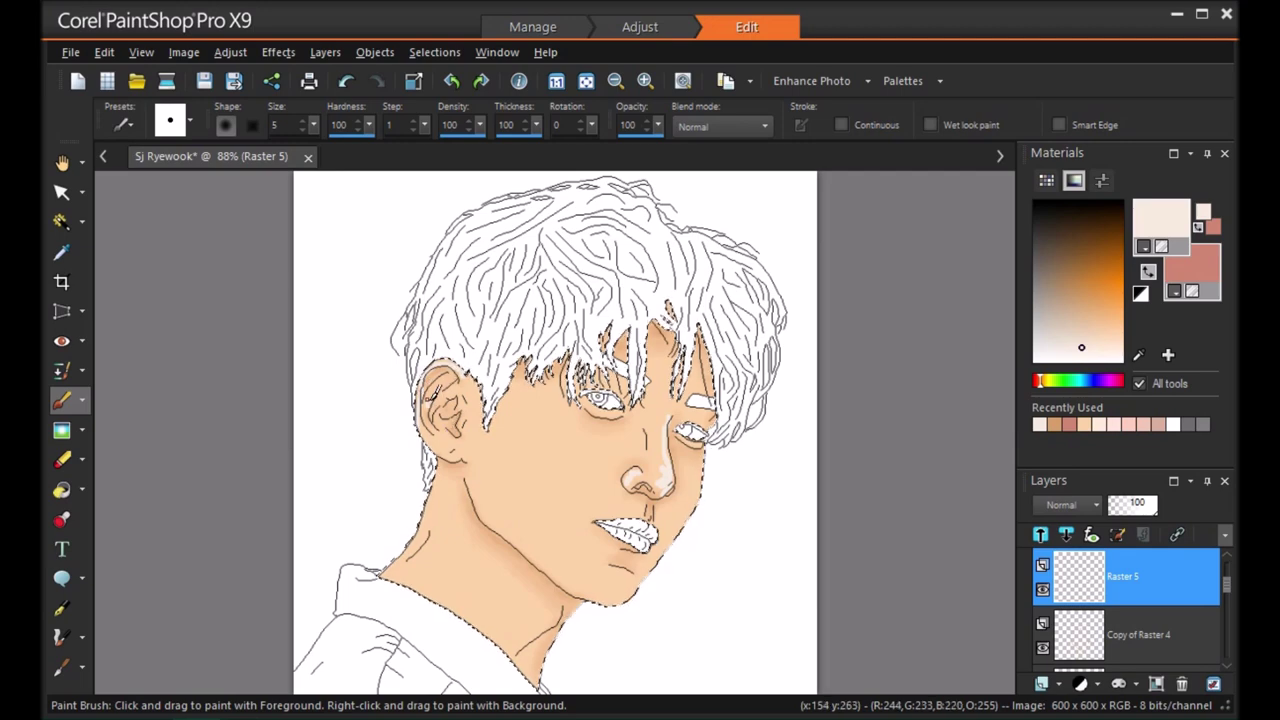
mouse_move(469, 433)
mouse_down()
mouse_move(471, 406)
mouse_move(456, 404)
mouse_up()
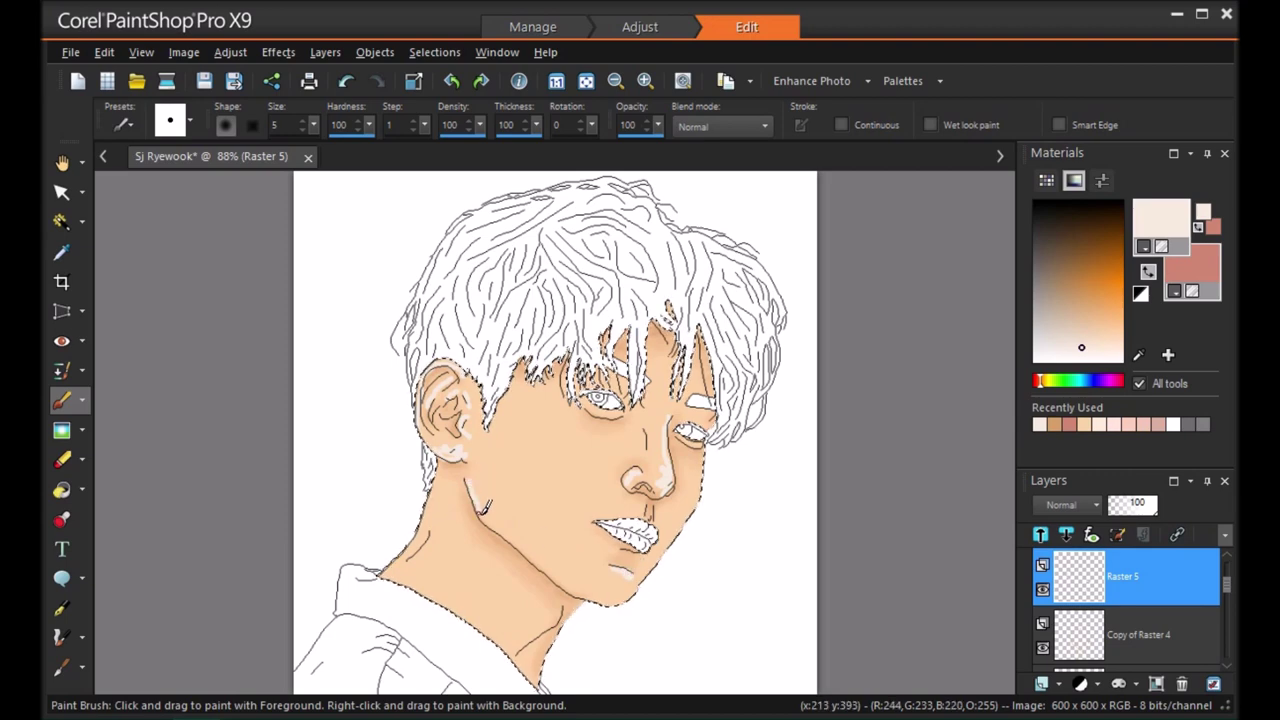
Paint cream highlights along the jawline, on the chin and on the far cheek
drag(483, 505, 574, 593)
mouse_move(530, 557)
mouse_down()
mouse_move(604, 603)
mouse_move(634, 582)
mouse_up()
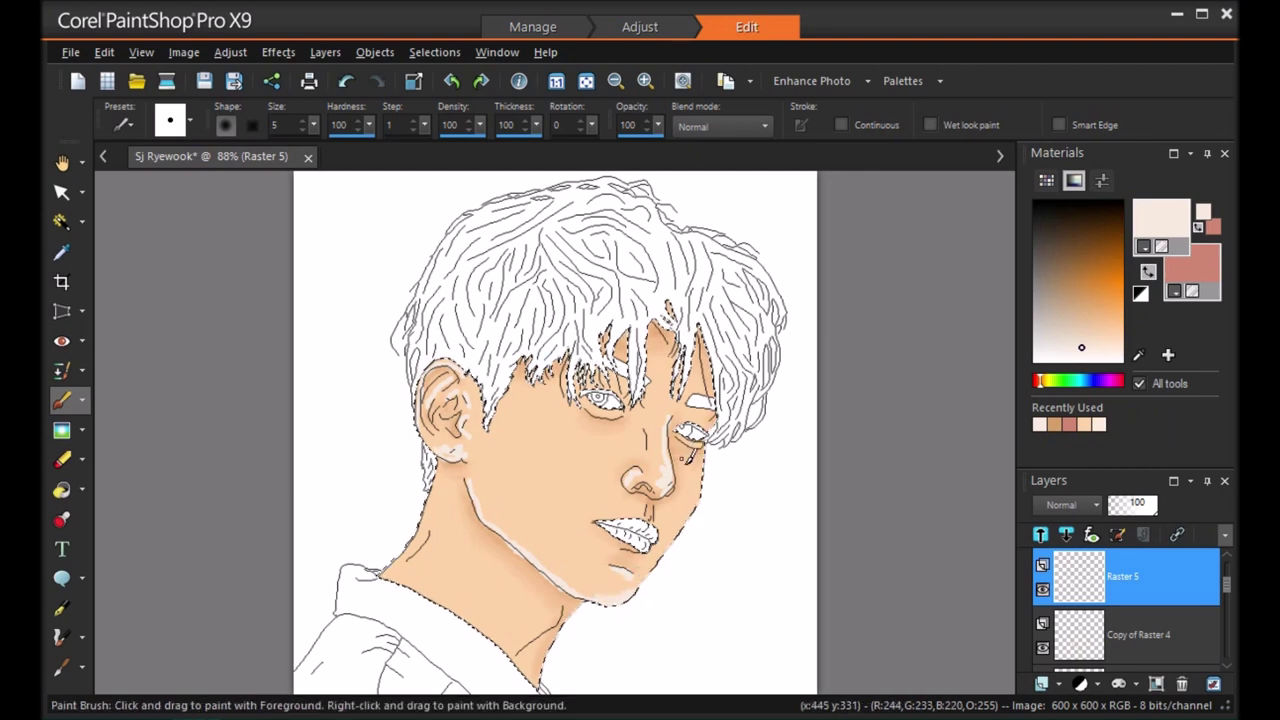
drag(701, 465, 696, 488)
Outline a large highlight area on the near cheek and flood-fill it with the pale cream colour
mouse_move(545, 409)
mouse_down()
mouse_move(571, 433)
mouse_move(626, 435)
mouse_move(612, 489)
mouse_move(588, 492)
mouse_move(535, 420)
mouse_up()
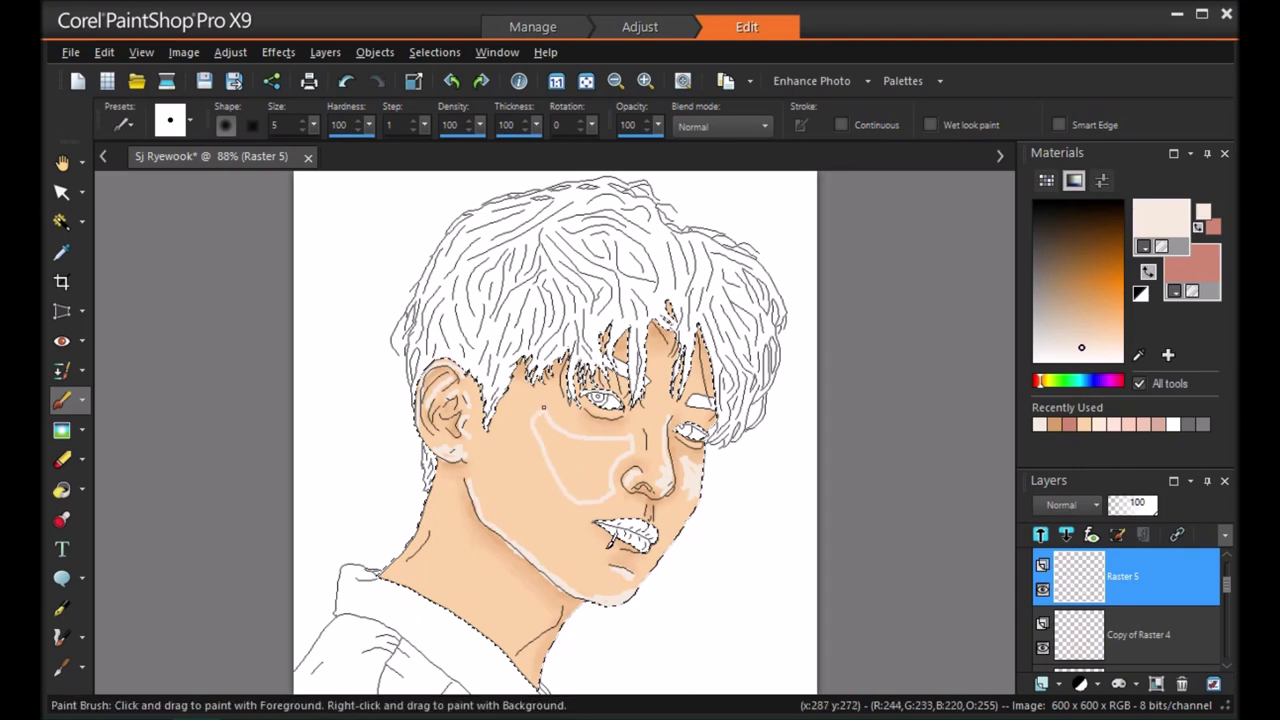
click(62, 489)
click(606, 457)
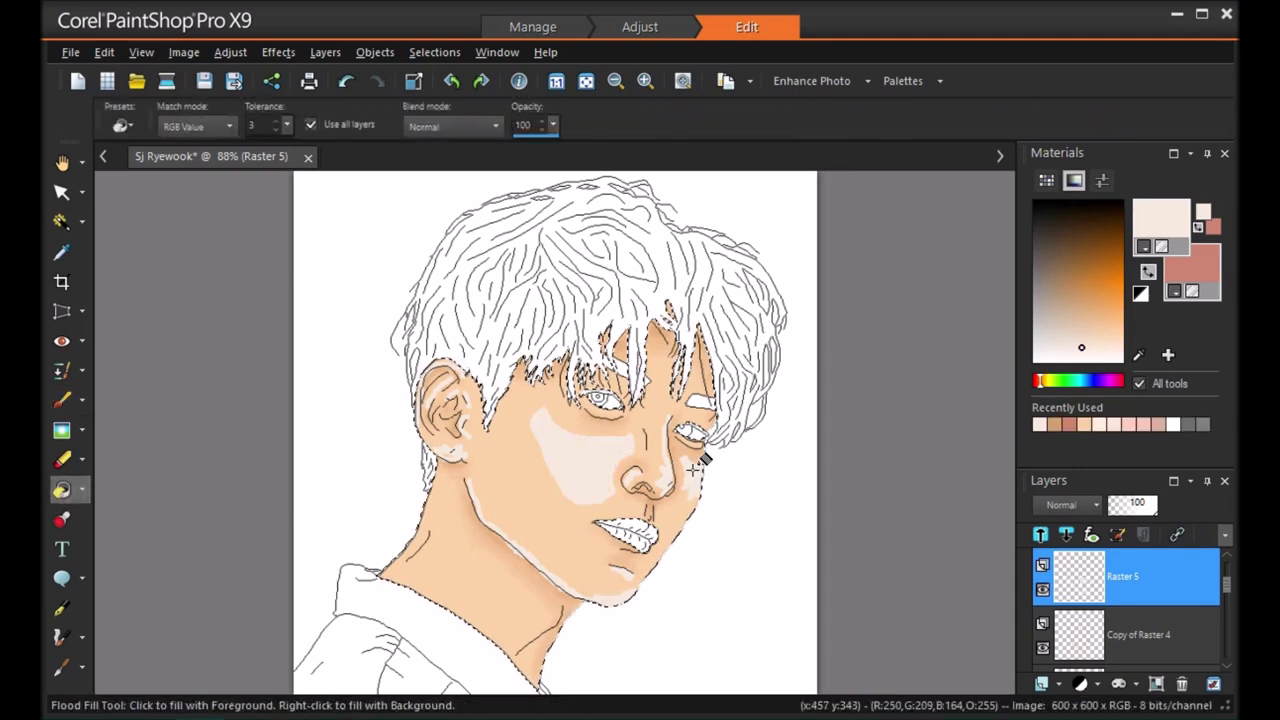
Paint cream highlights on the forehead, neck and around the lips with the size 5 brush
click(62, 459)
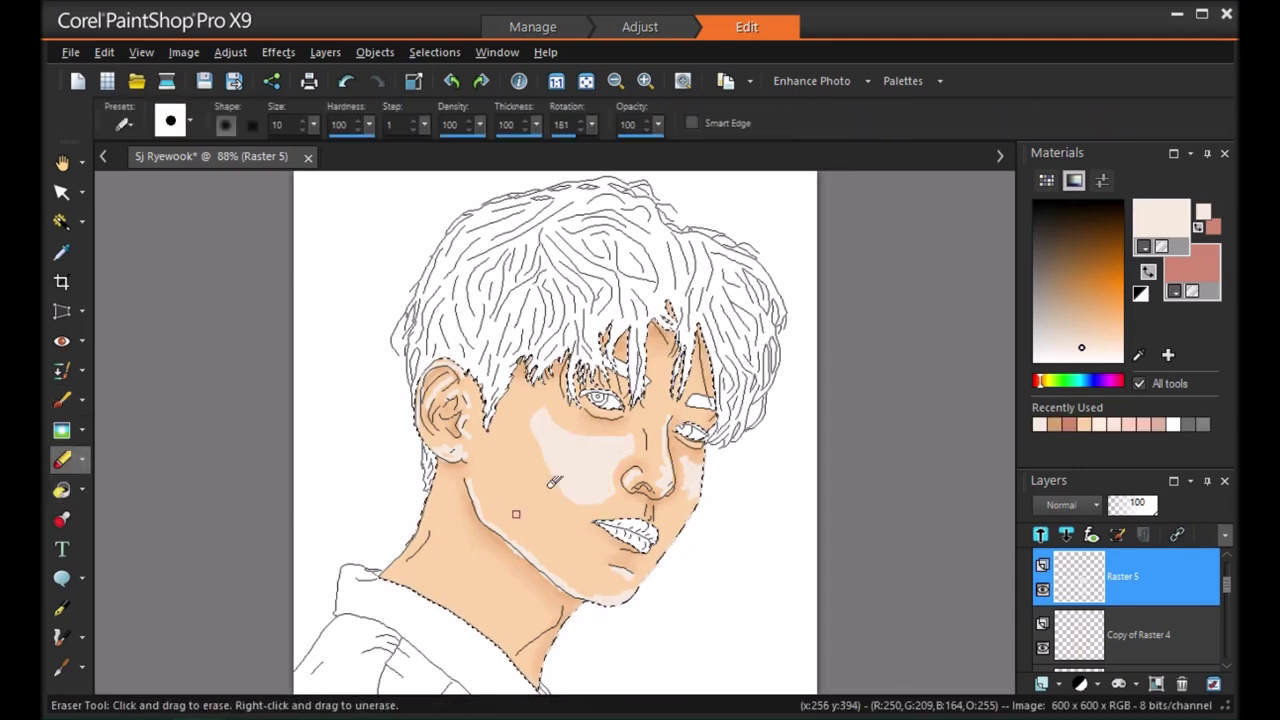
click(58, 408)
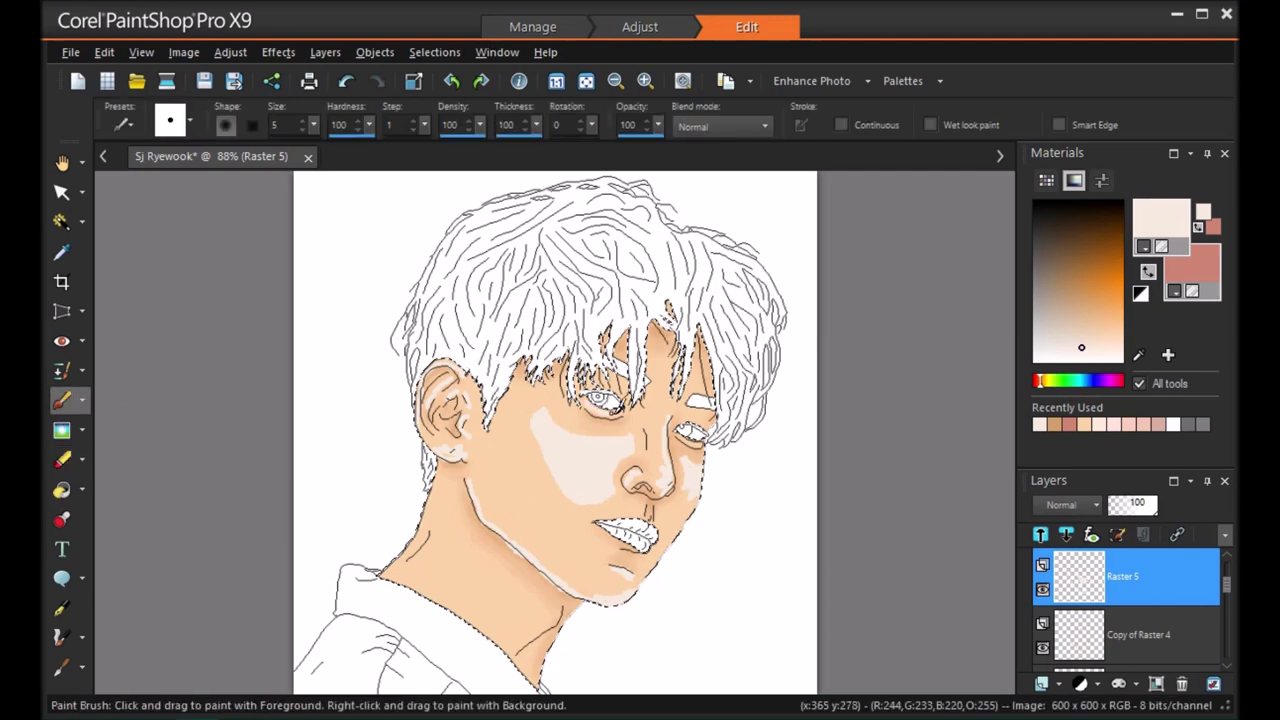
mouse_move(694, 405)
mouse_down()
mouse_move(686, 366)
mouse_move(666, 370)
mouse_move(694, 366)
mouse_move(678, 322)
mouse_up()
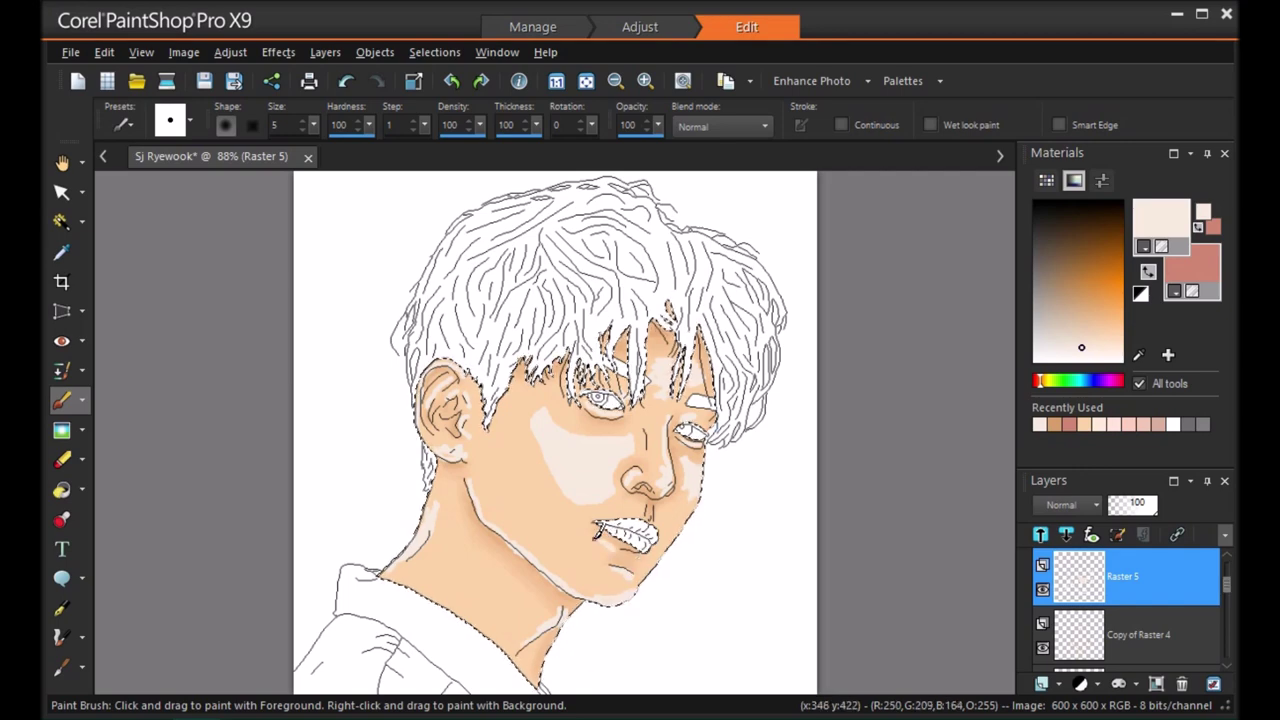
drag(639, 522, 650, 518)
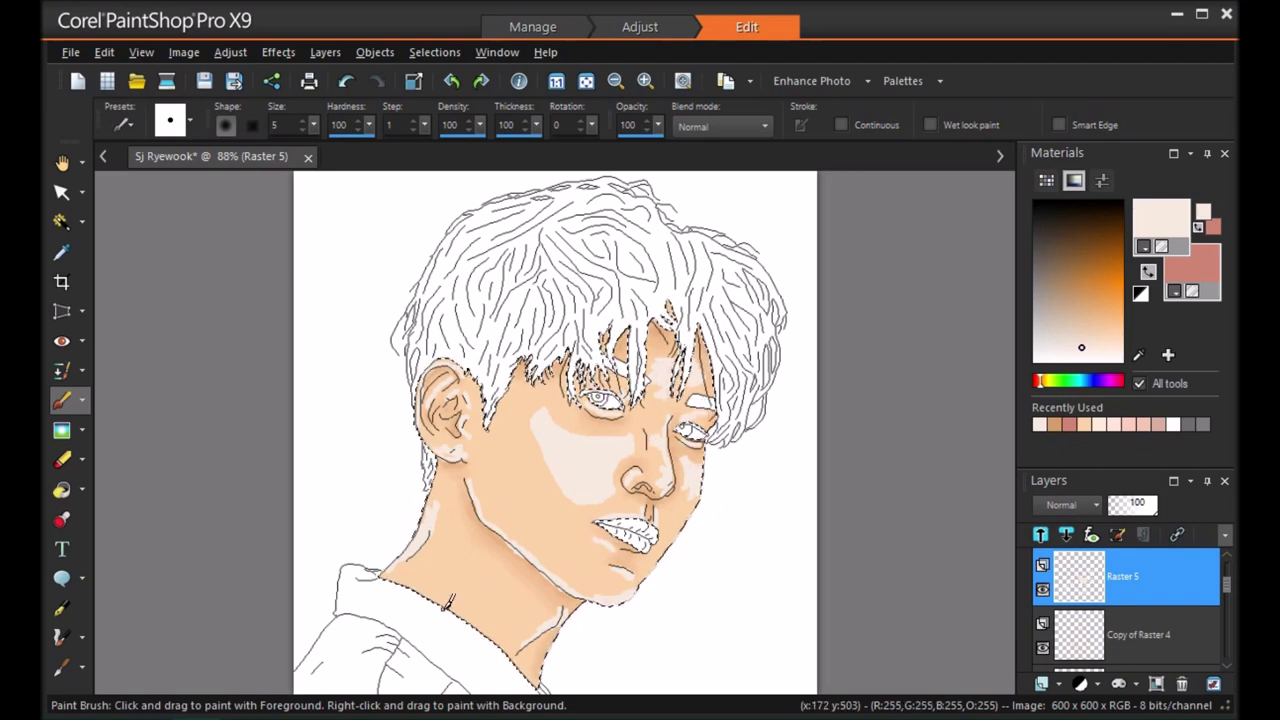
Soften the face highlights on the Raster 5 layer with an Average blur
click(230, 52)
mouse_move(414, 366)
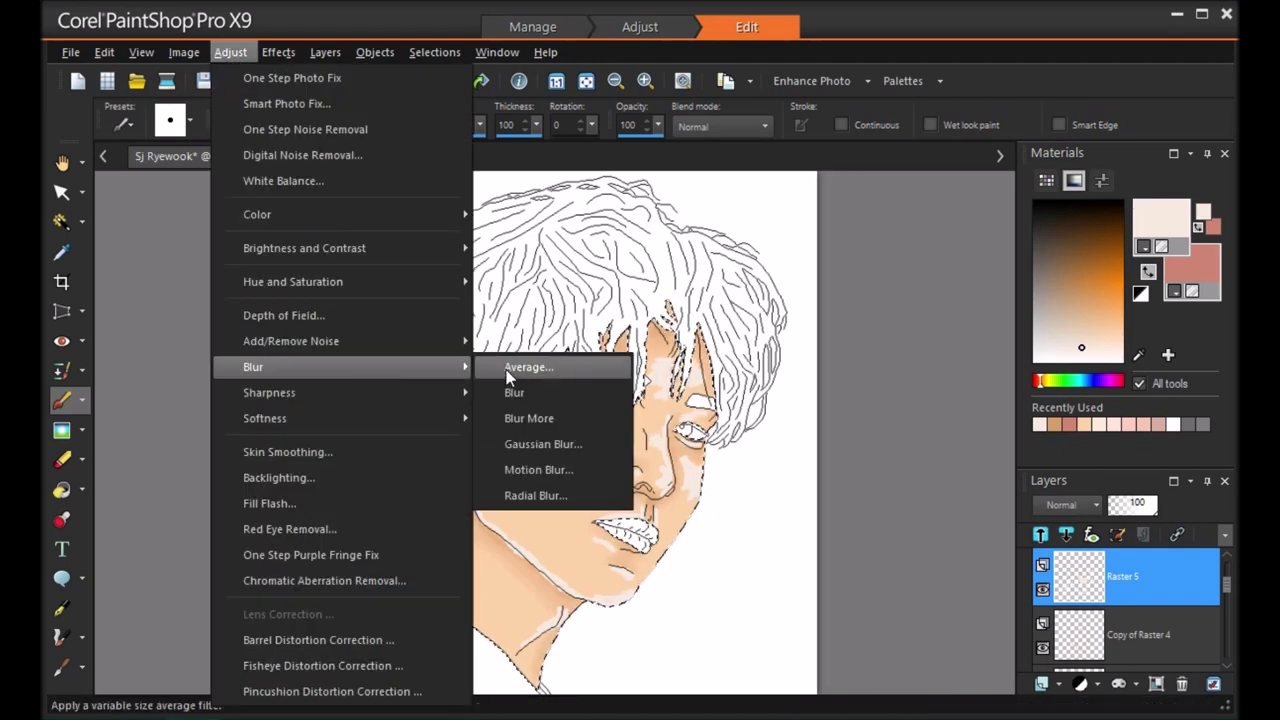
click(531, 366)
click(947, 451)
Change the blend mode of the highlight layer and lower its opacity to blend it into the skin
click(1095, 504)
click(1158, 583)
click(1090, 505)
click(1137, 657)
drag(1143, 506, 1111, 512)
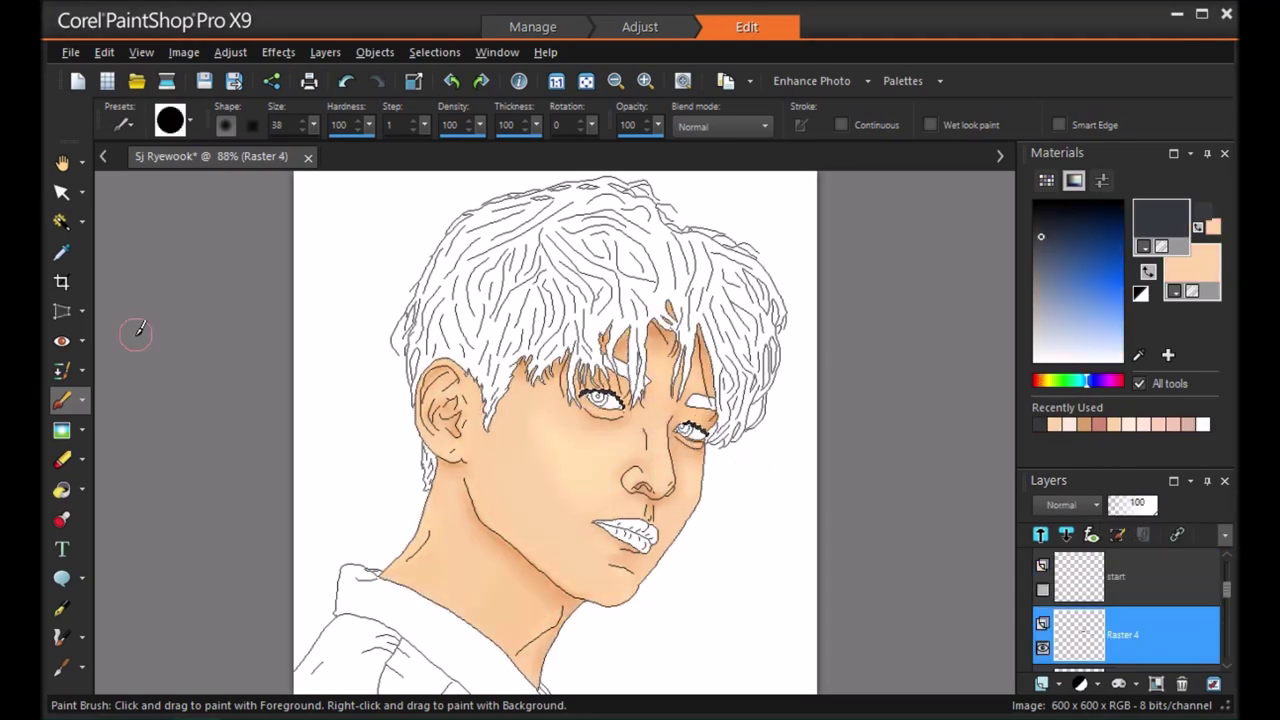
Paint the upper lash lines of both eyes dark grey with a size 5 brush and adjust the layer's opacity
drag(312, 127, 300, 130)
click(302, 121)
drag(1152, 510, 1143, 505)
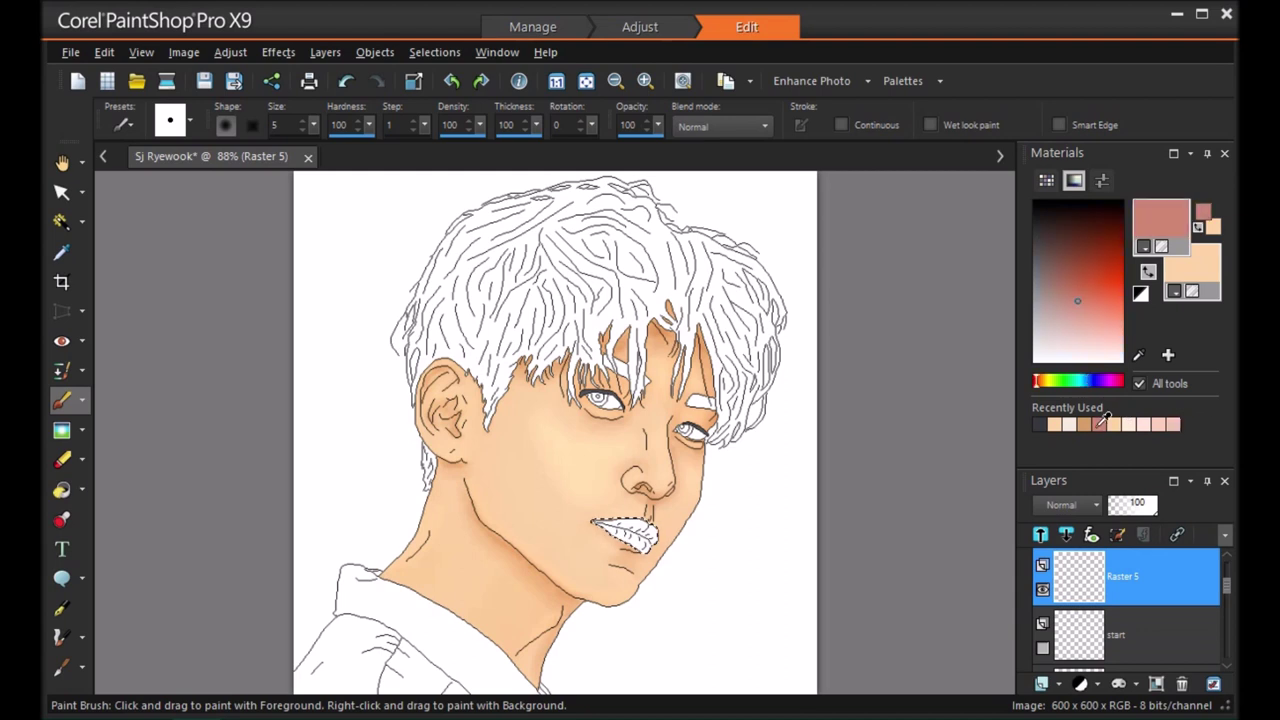
Paint the selected lips with a size 57 brush, changing the dusty pink to a stronger coral red
drag(313, 124, 340, 150)
drag(642, 538, 656, 552)
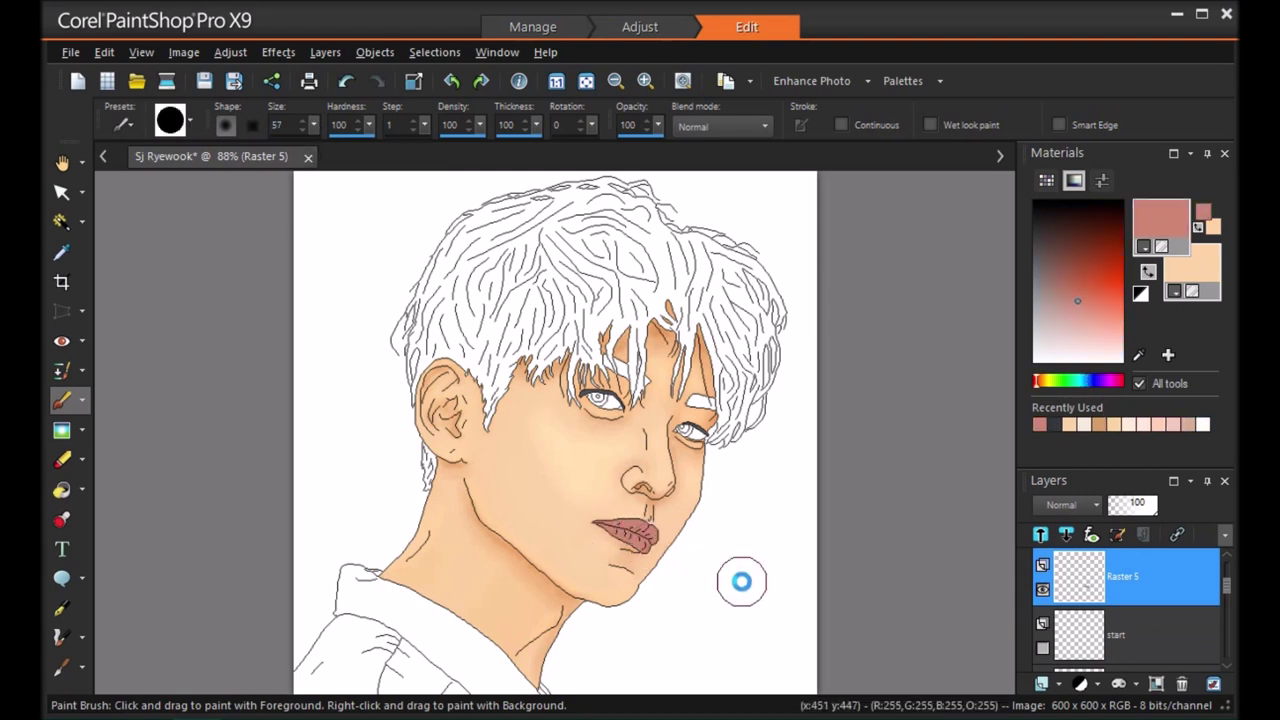
click(1079, 297)
click(1091, 296)
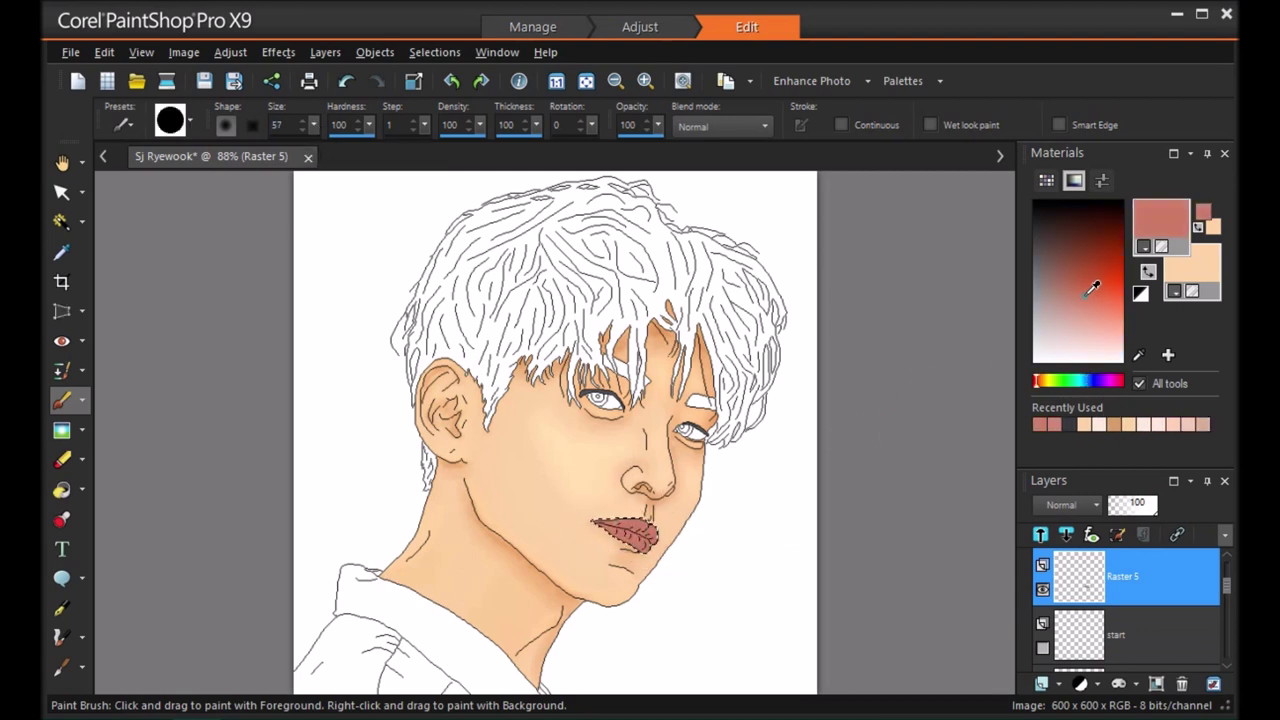
drag(592, 522, 655, 545)
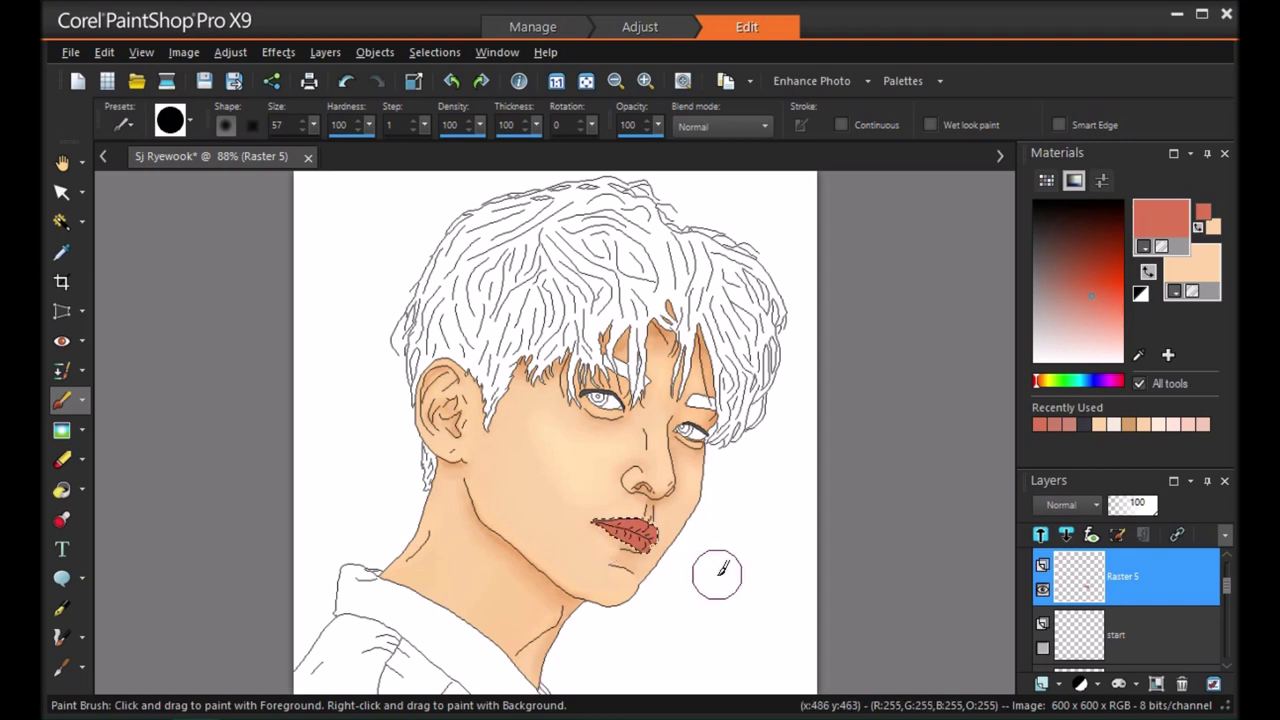
Paint light pink highlights on the selected lips on a new raster layer, using brush sizes 1 and 2
double_click(279, 125)
text(1)
click(1056, 684)
click(1123, 533)
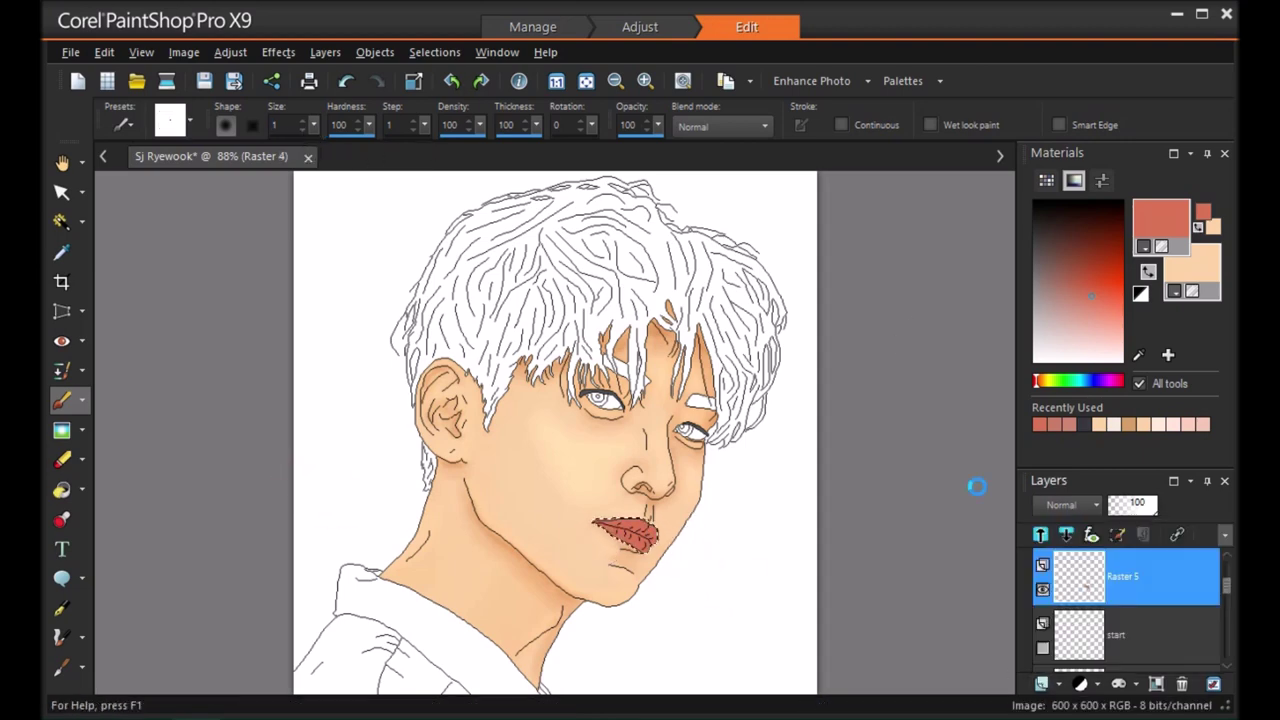
click(1092, 318)
drag(641, 529, 646, 531)
scroll(658, 540, up, 3)
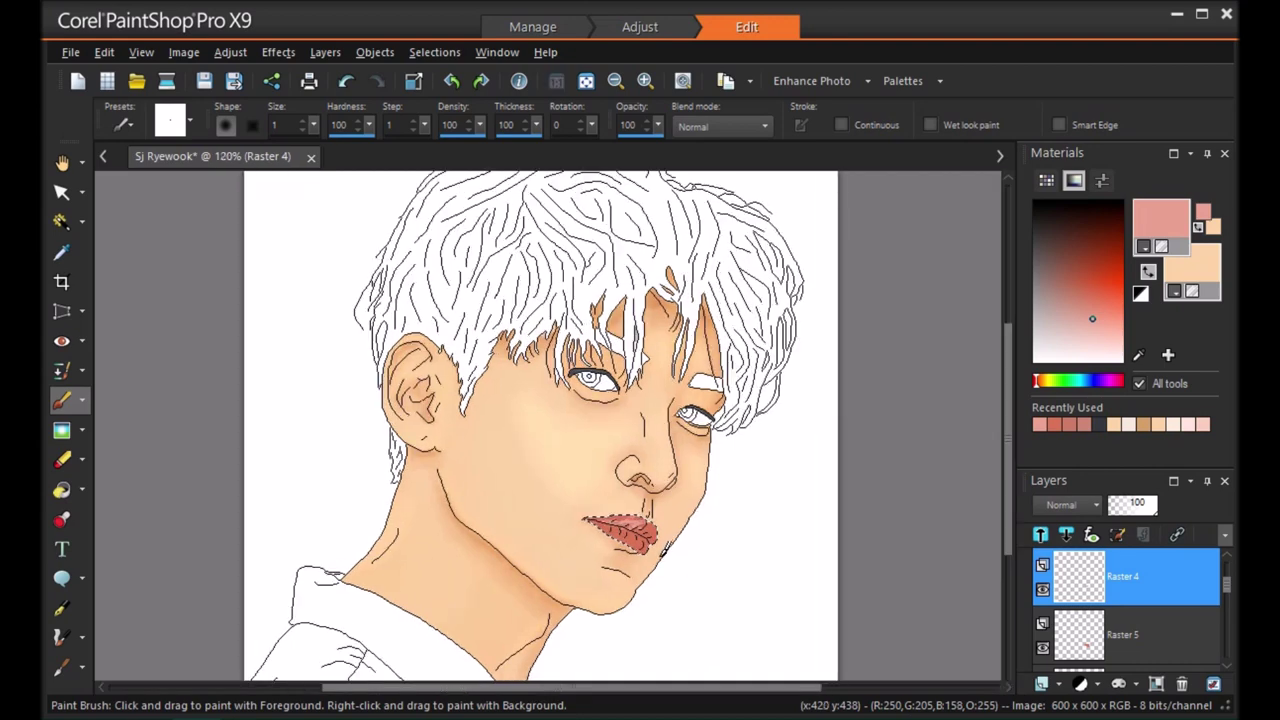
click(303, 121)
mouse_move(603, 507)
mouse_down()
mouse_move(647, 510)
mouse_move(668, 543)
mouse_move(645, 509)
mouse_move(629, 535)
mouse_up()
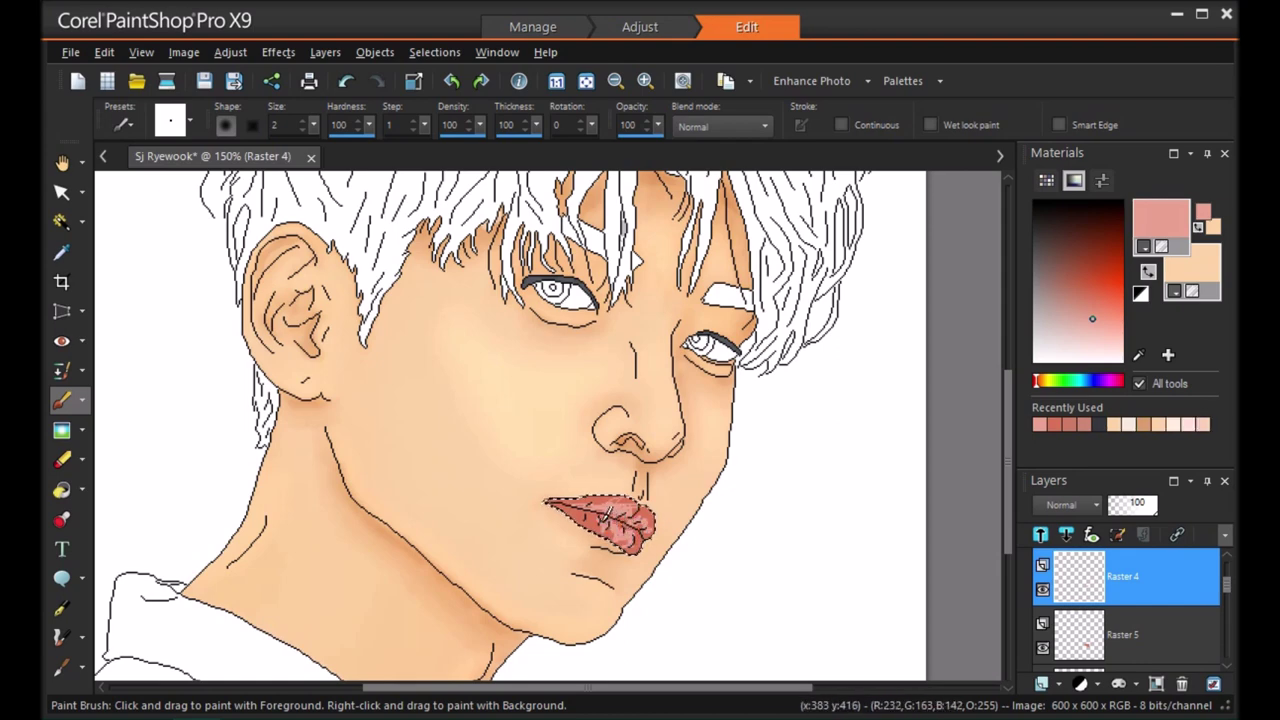
click(586, 80)
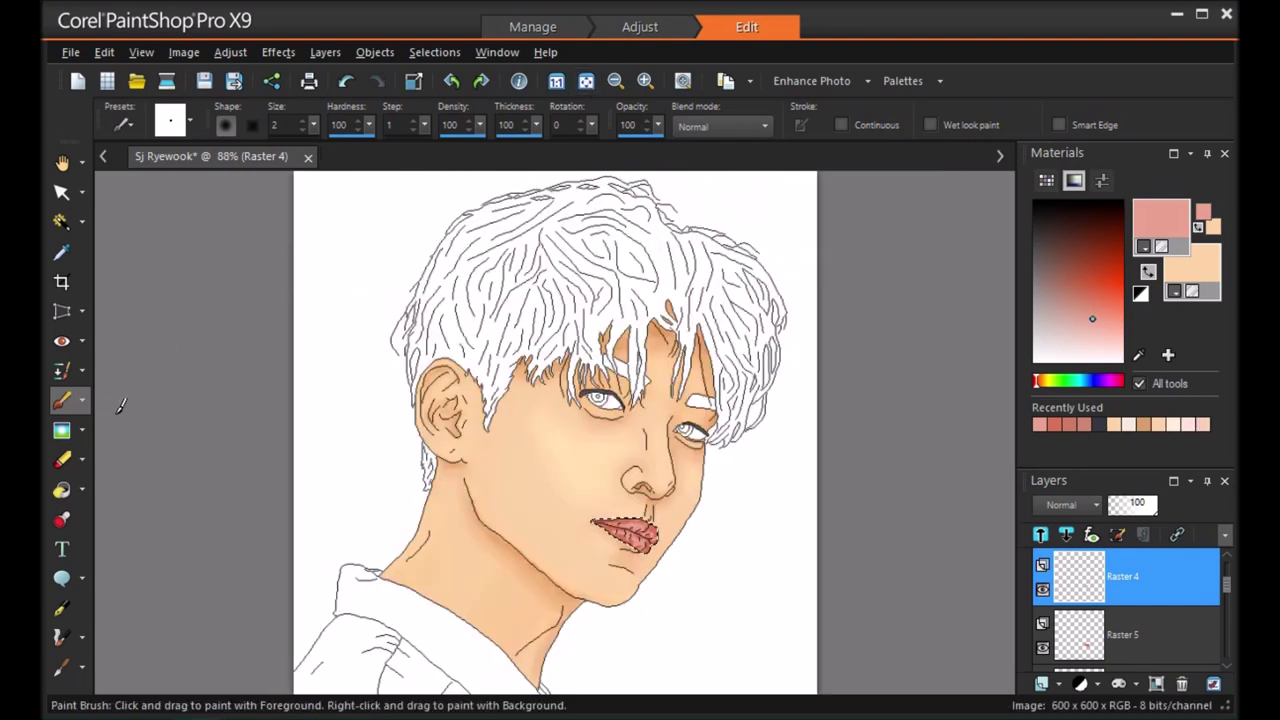
Add very pale pink highlights to the lips on the Raster 6 layer and get the Soften Brush ready for them
click(1087, 345)
scroll(630, 515, up, 2)
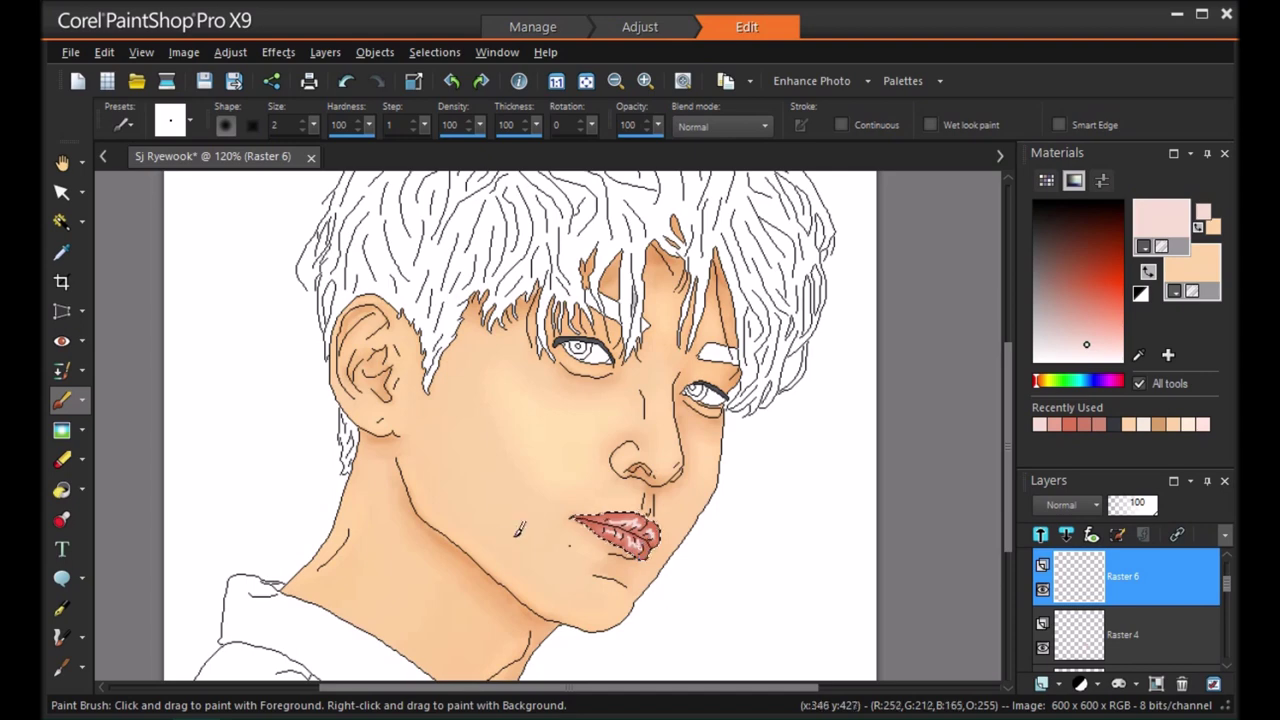
click(61, 430)
Set the pale lip highlight layer's blend mode to Overlay and its opacity to 67
click(1095, 506)
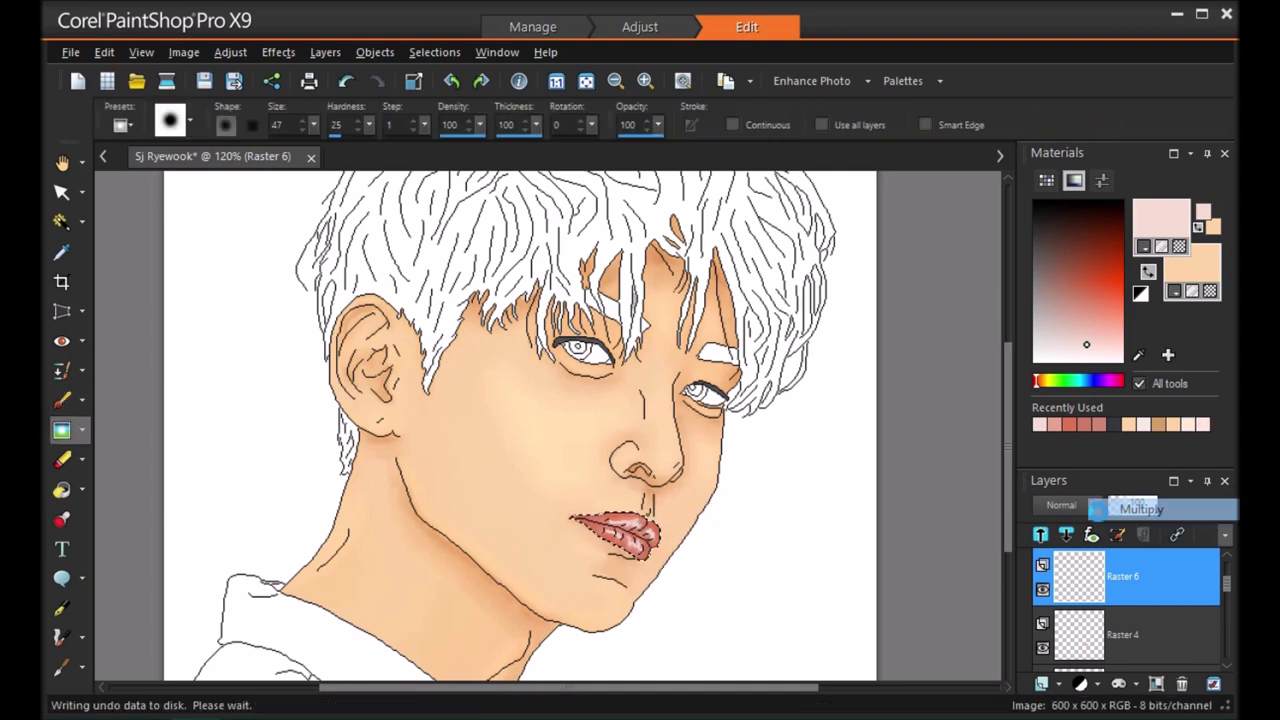
click(1143, 575)
click(1141, 506)
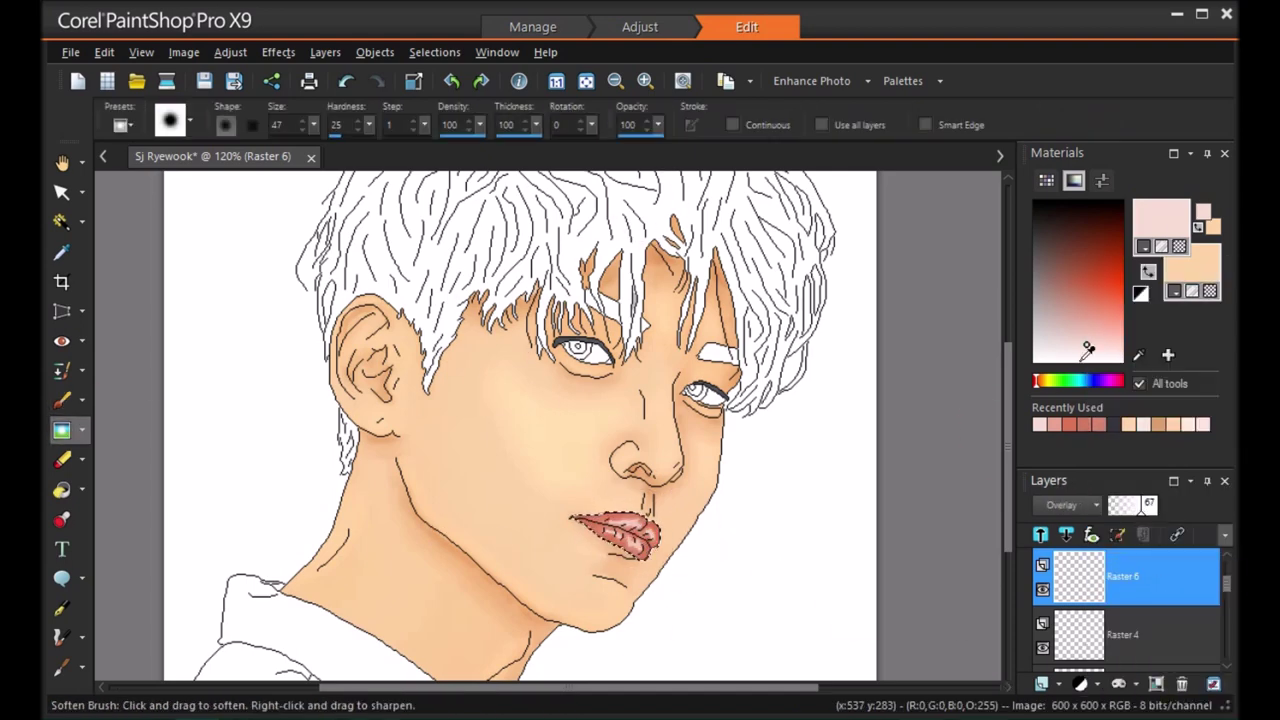
Paint dark reddish-brown shadows along the edges and folds of the lips on a new layer with a size 2 brush
key(e)
click(605, 535)
click(1080, 265)
click(1042, 535)
click(1090, 529)
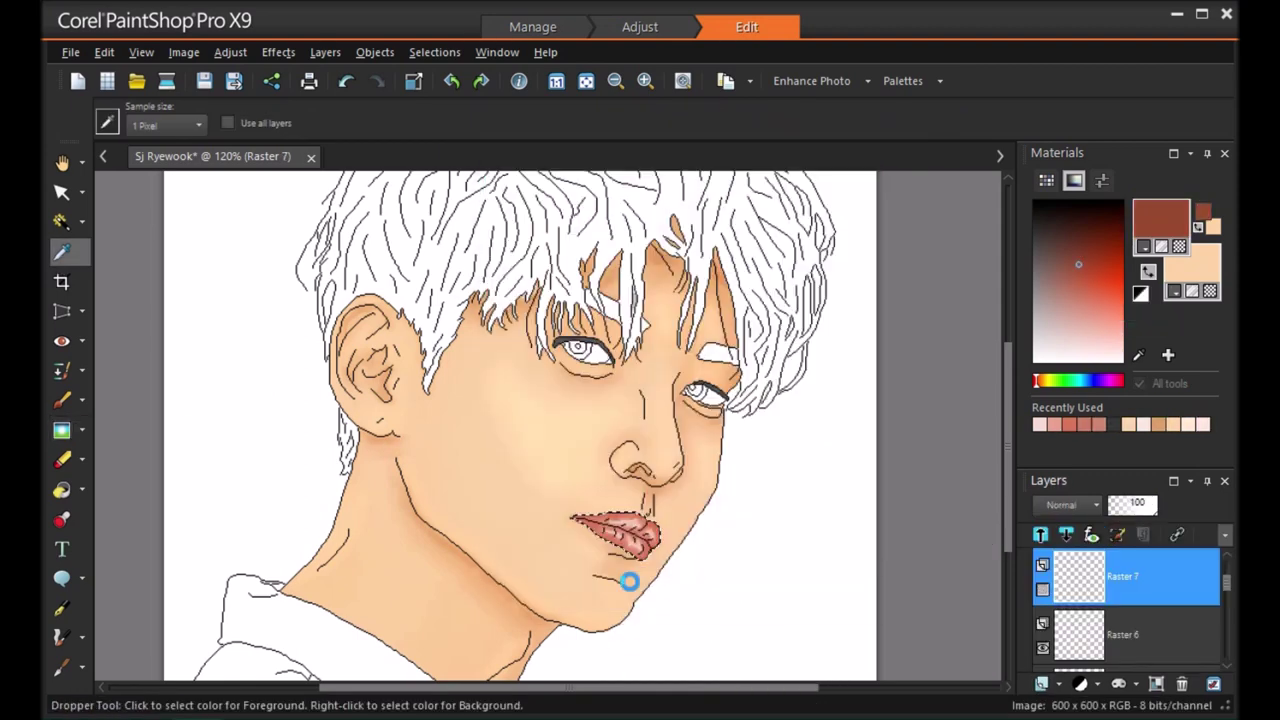
key(b)
scroll(580, 520, up, 3)
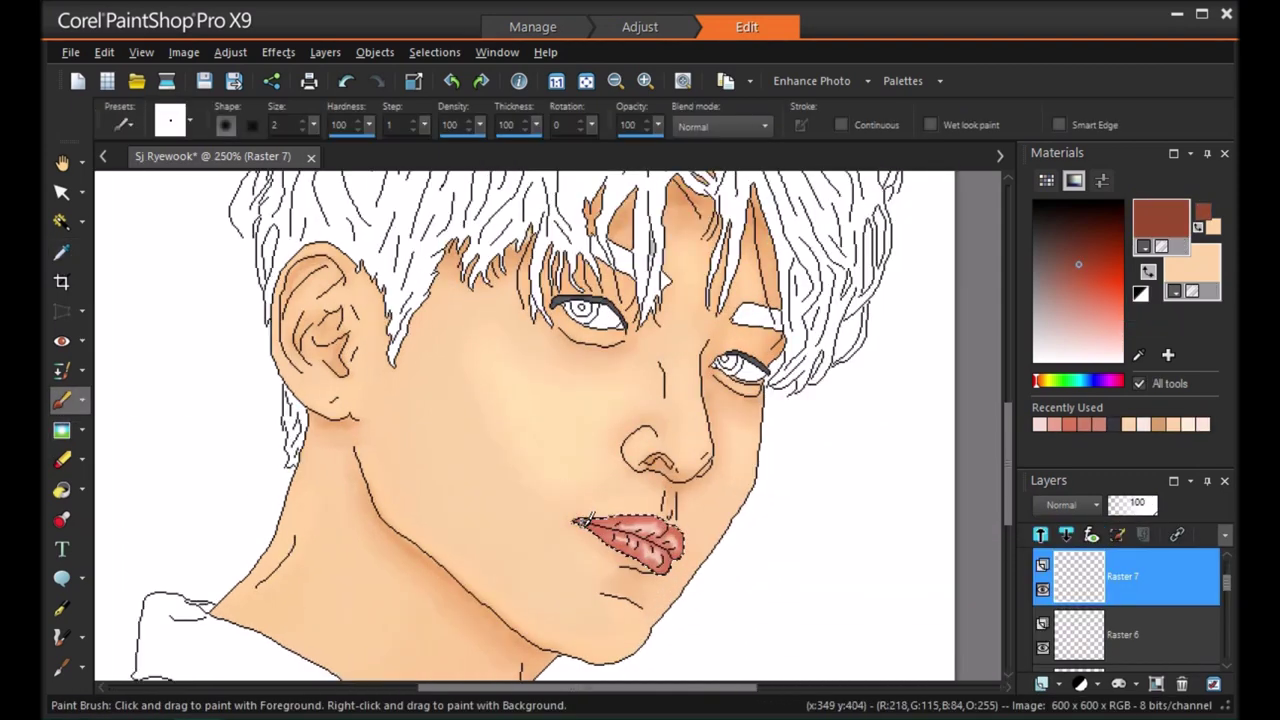
scroll(583, 521, up, 2)
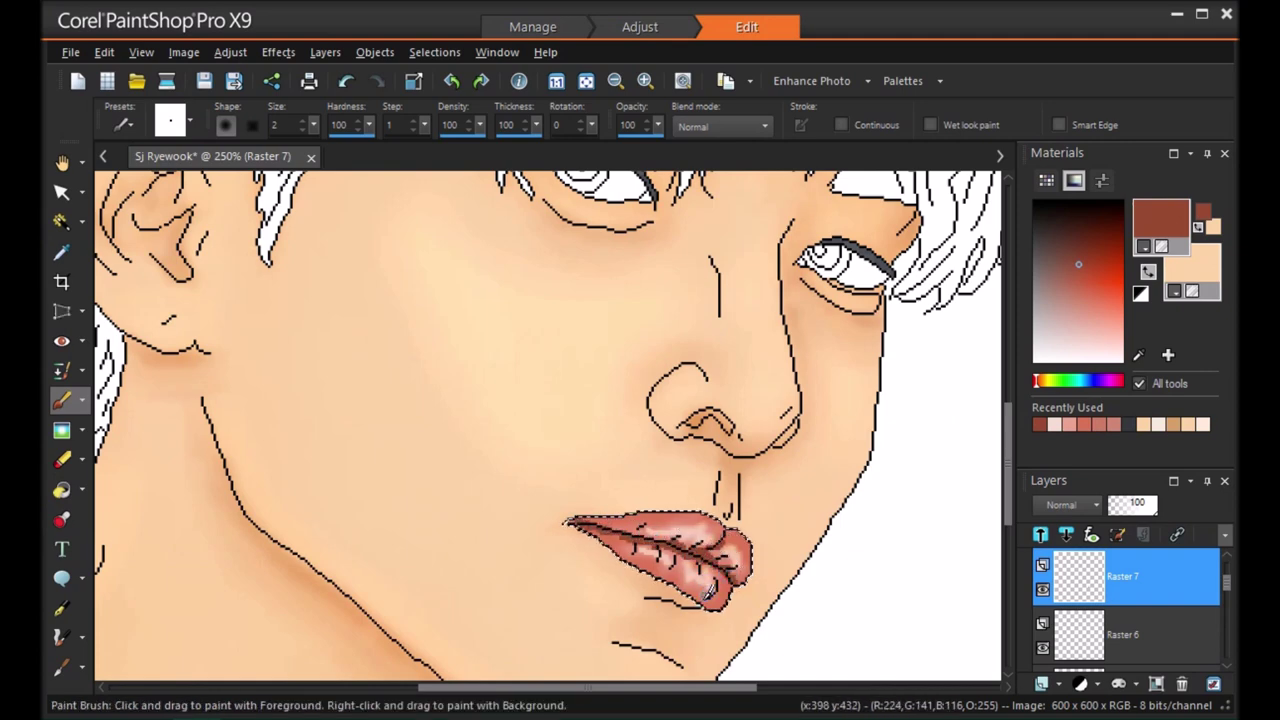
drag(704, 604, 594, 536)
mouse_move(690, 518)
mouse_down()
mouse_move(735, 518)
mouse_move(716, 510)
mouse_move(751, 568)
mouse_move(712, 585)
mouse_up()
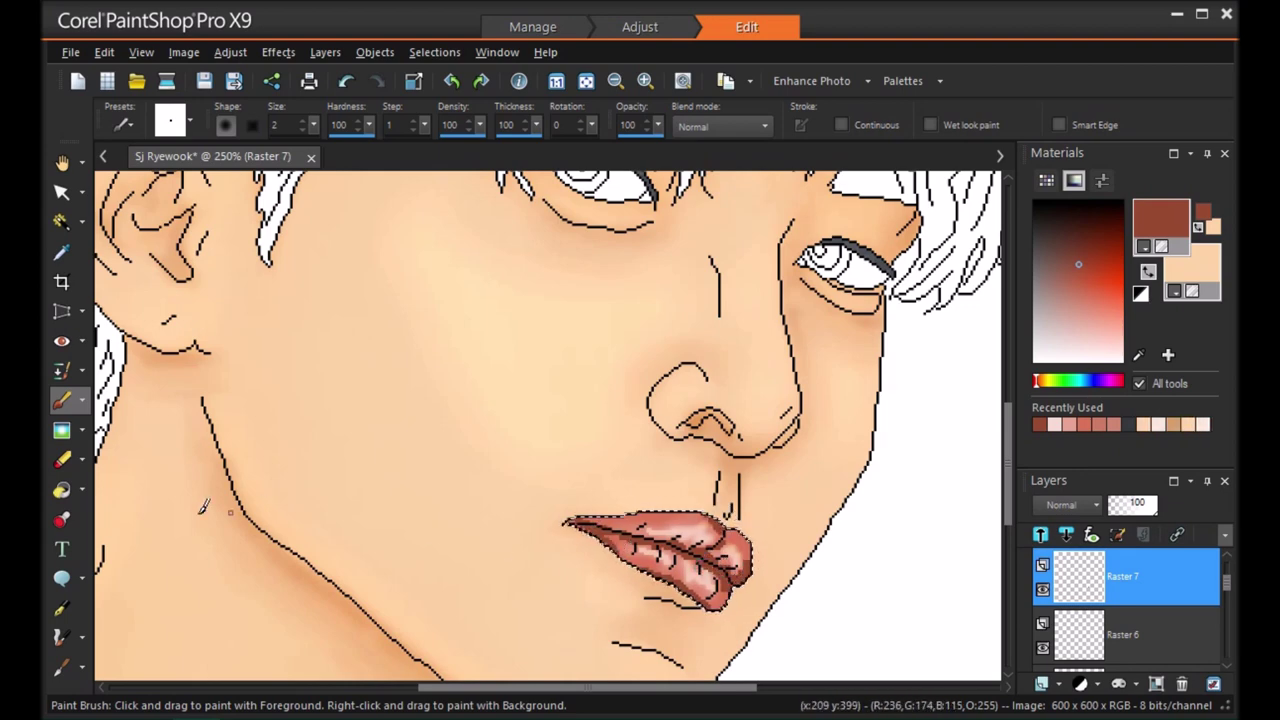
Soften the lip shadows and blend their layer with Multiply at 69 opacity
click(61, 430)
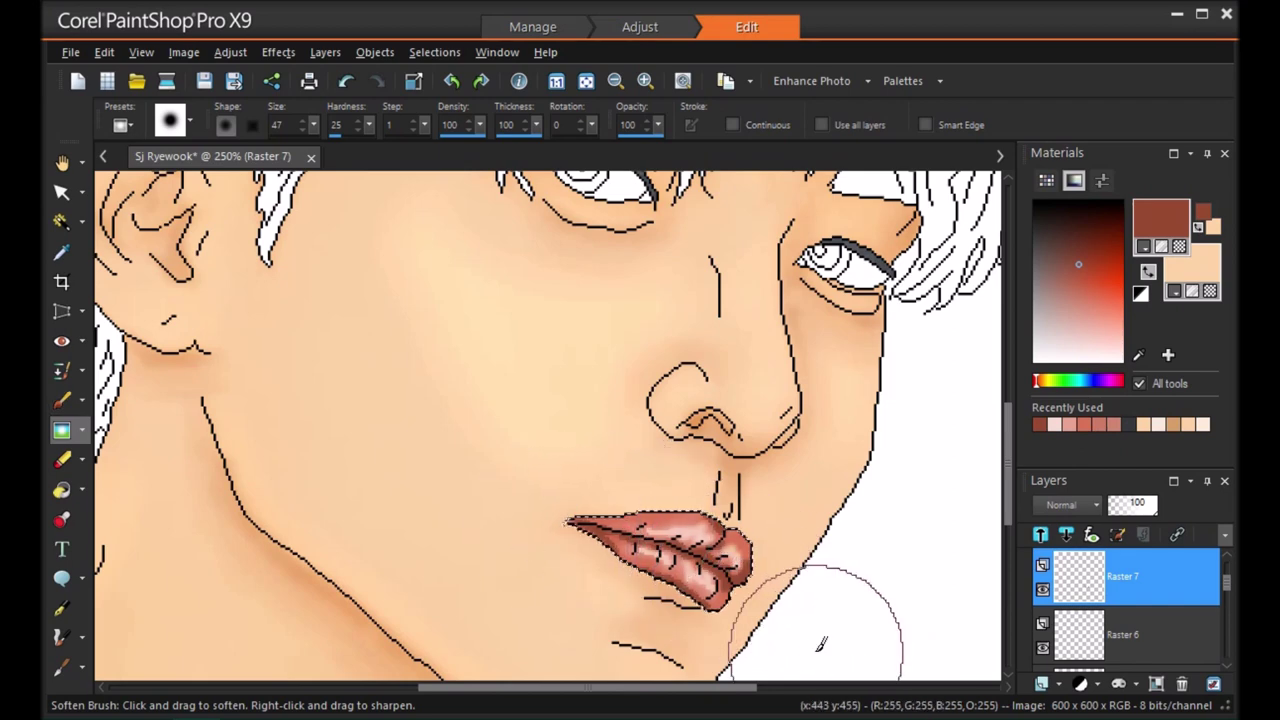
click(1080, 504)
click(1130, 510)
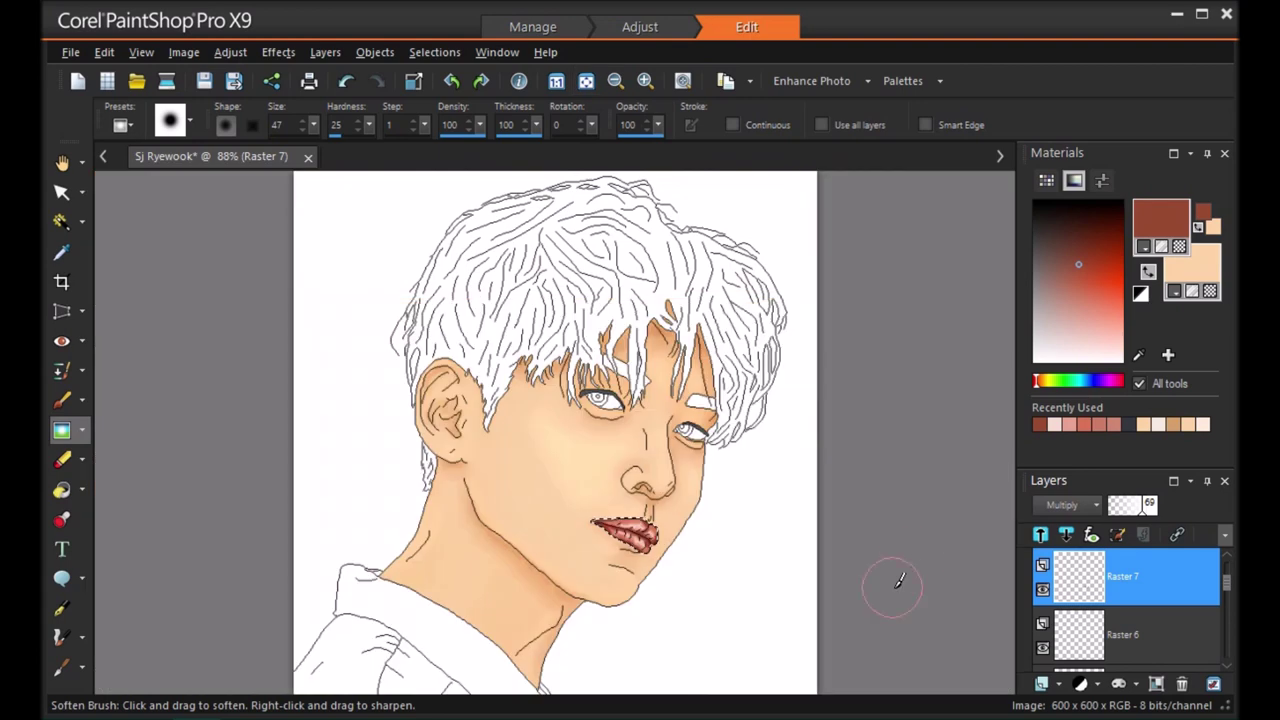
key(ctrl+w)
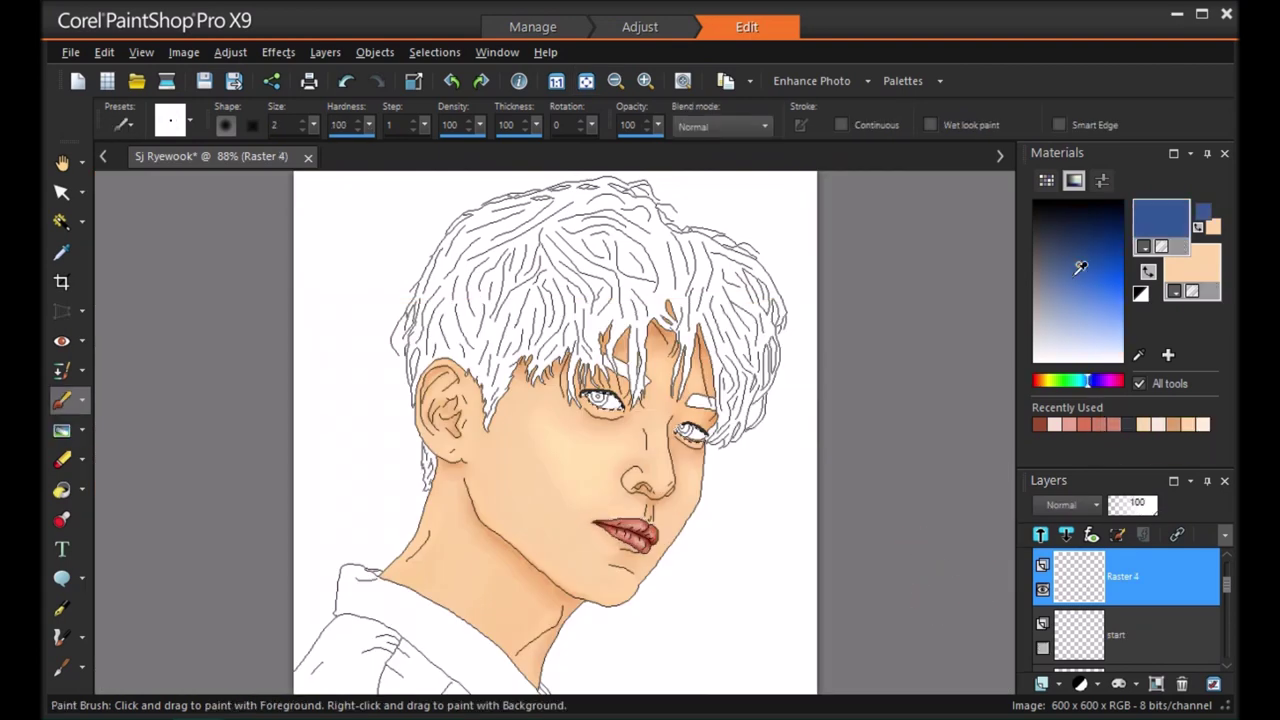
Shade the whites of both eyes light bluish grey with a size 5 brush and undo the last strokes
mouse_move(1080, 300)
mouse_down()
mouse_move(1050, 330)
mouse_move(1040, 321)
mouse_up()
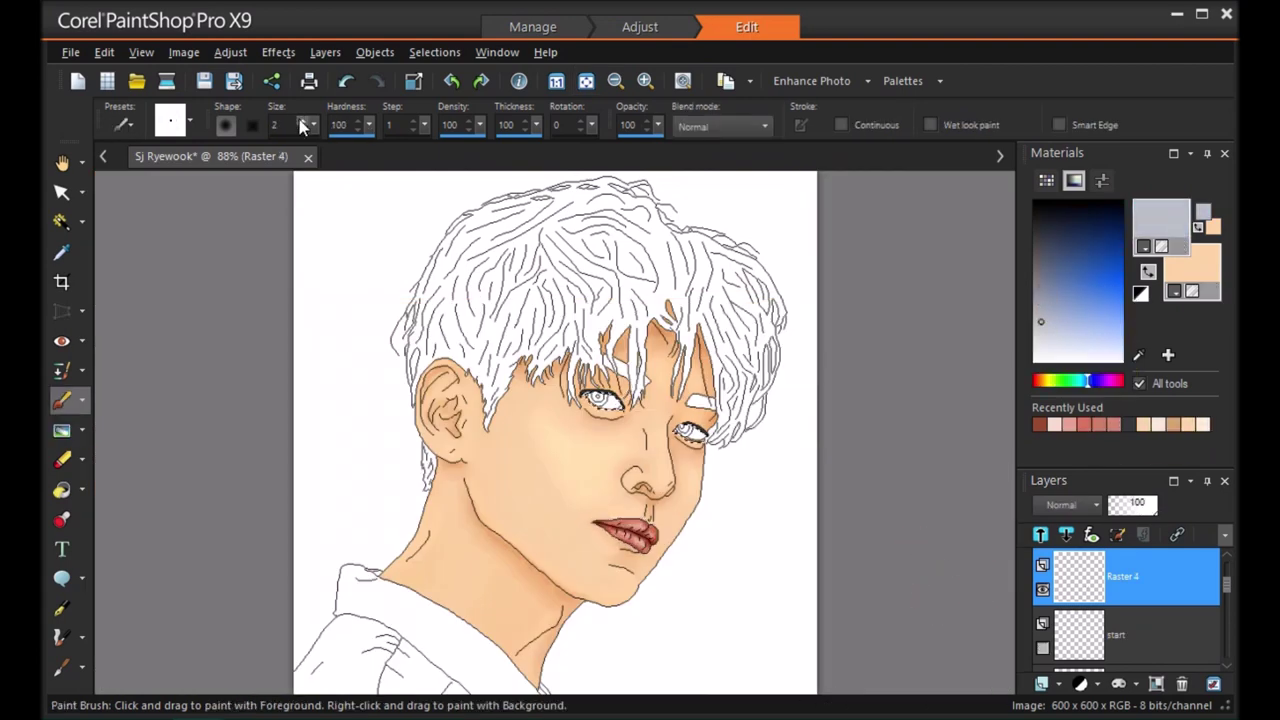
scroll(618, 409, up, 3)
mouse_move(558, 386)
mouse_down()
mouse_move(580, 378)
mouse_move(622, 402)
mouse_up()
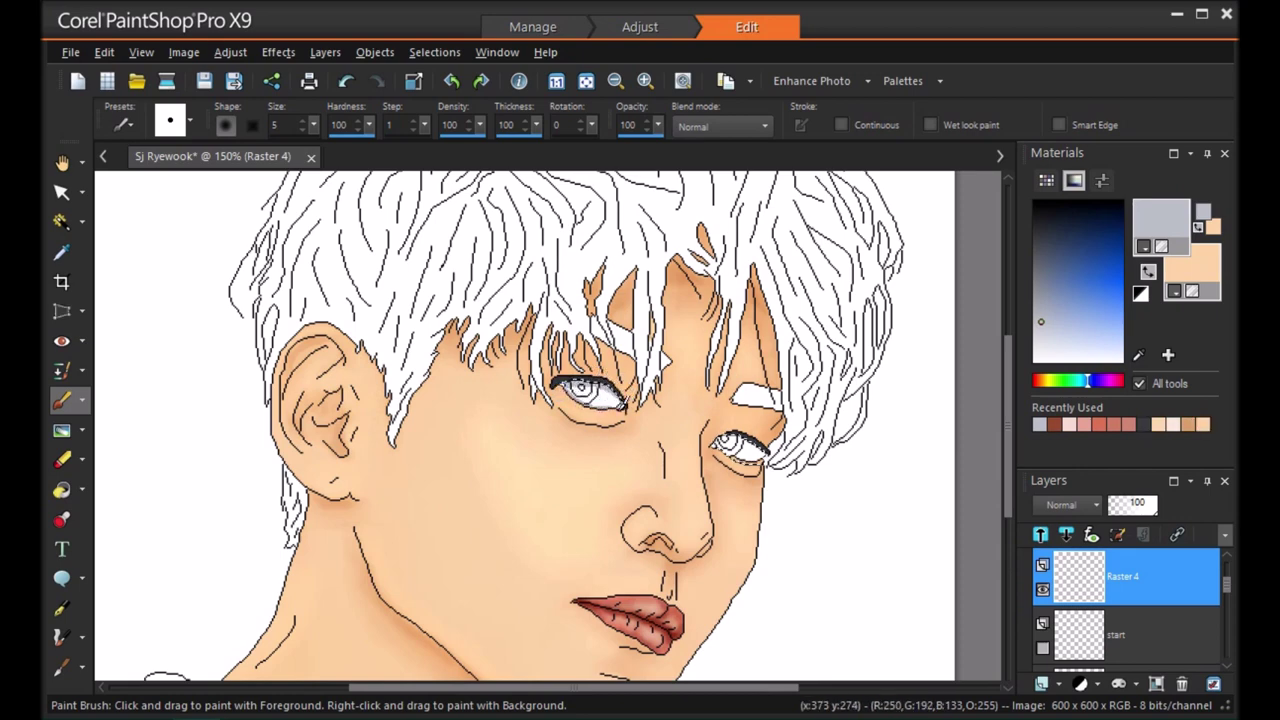
drag(576, 392, 566, 378)
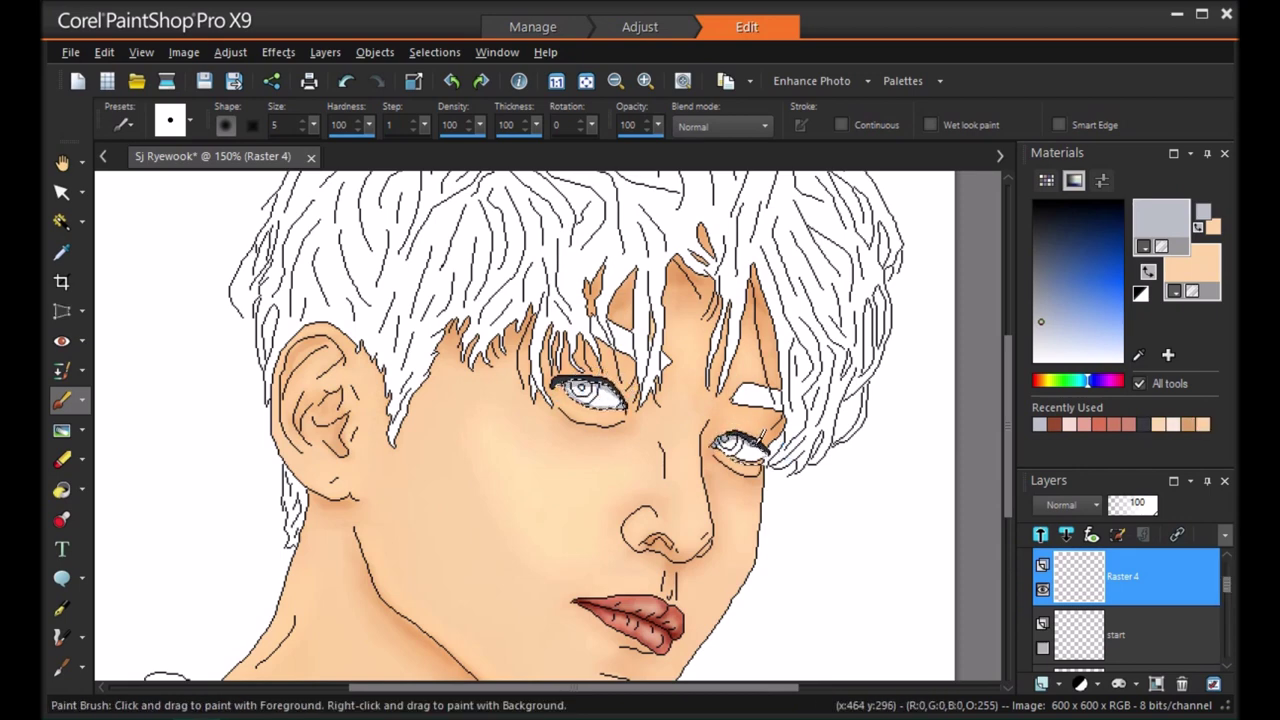
key(ctrl+z)
key(ctrl+z)
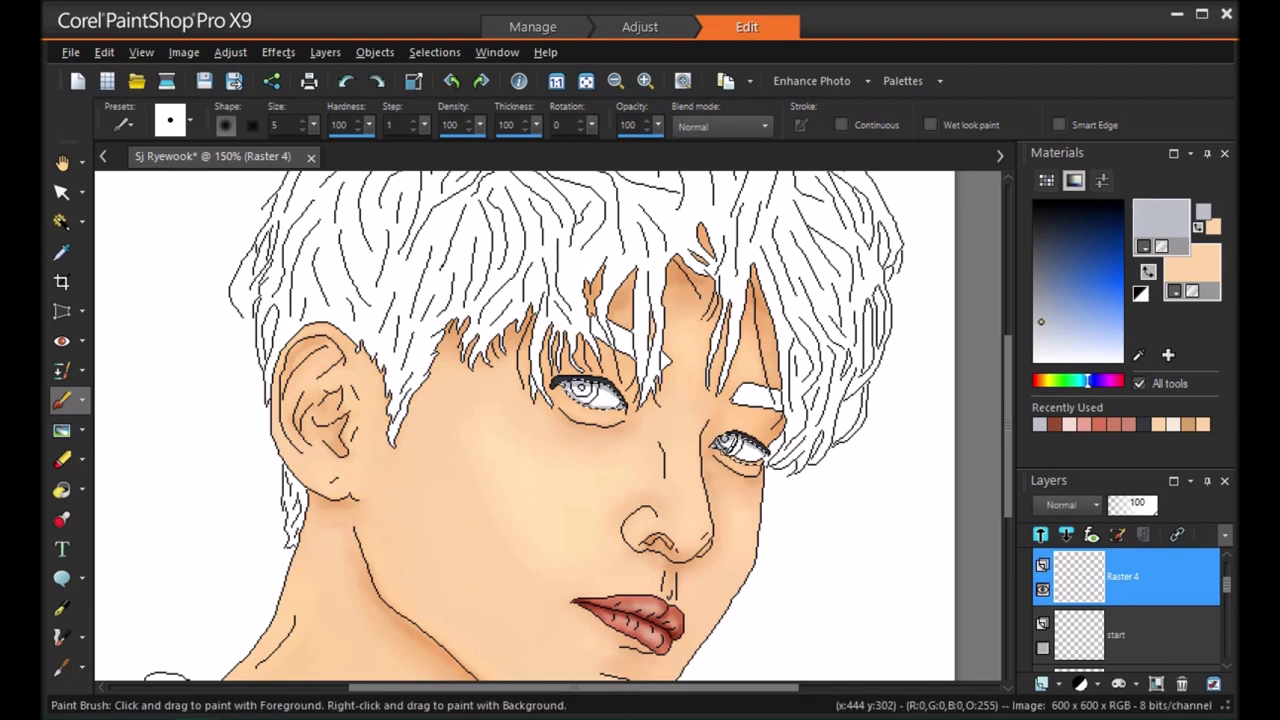
Erase the excess grey shading inside the eyes with a size 4 eraser
click(61, 459)
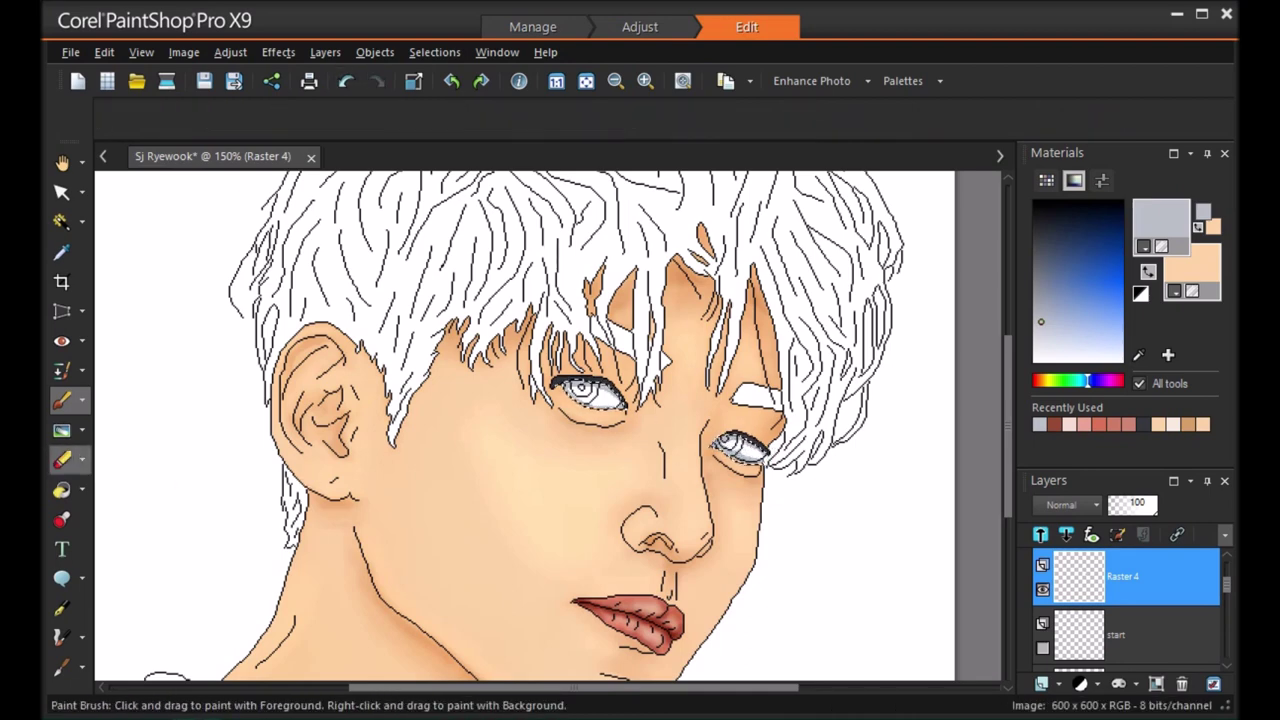
drag(735, 457, 764, 460)
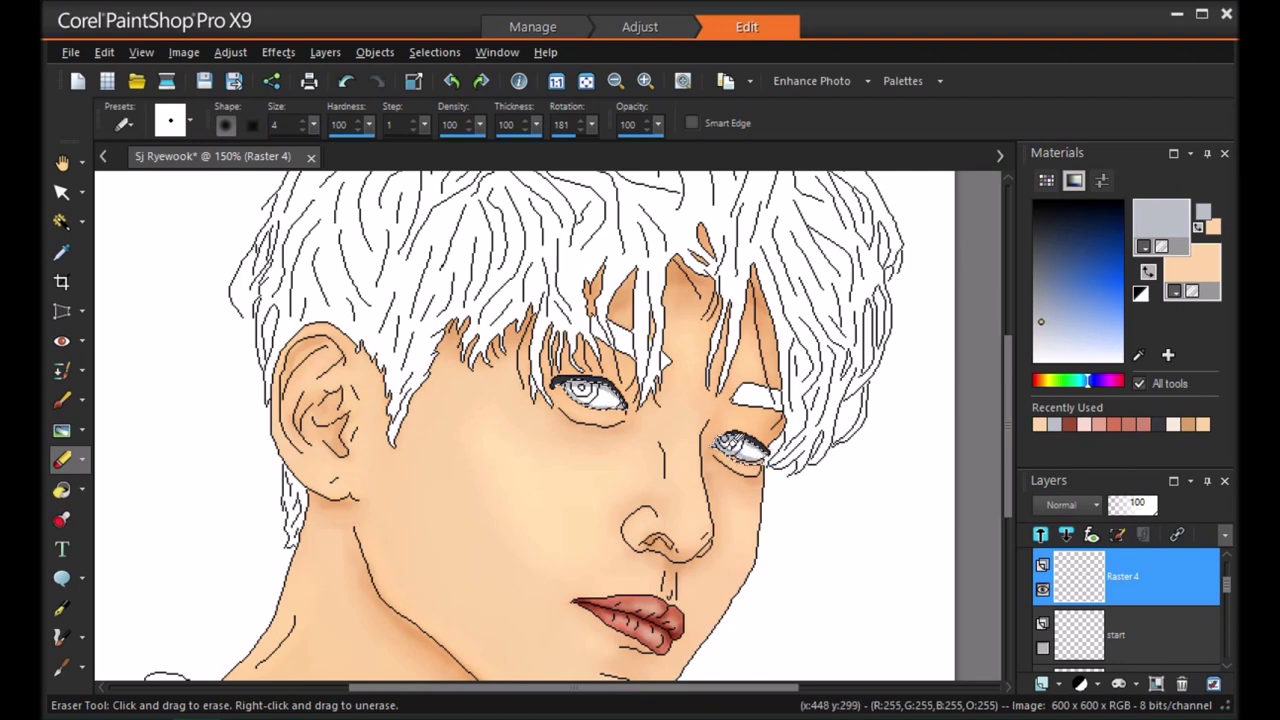
key(ctrl+z)
drag(763, 452, 738, 443)
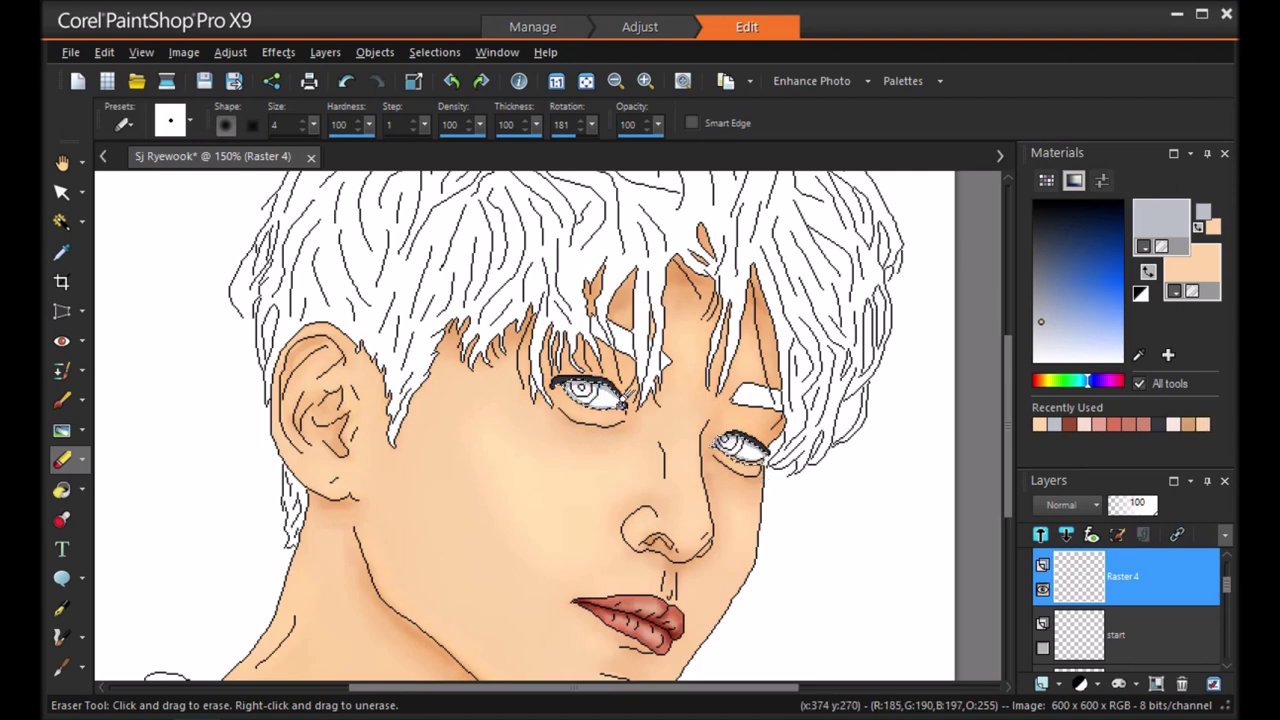
Soften the grey shading in the whites of the eyes with the Soften Brush
click(82, 431)
click(150, 248)
click(746, 446)
Paint the irises dark brown on a new raster layer above the eye shading, using a larger brush
click(60, 412)
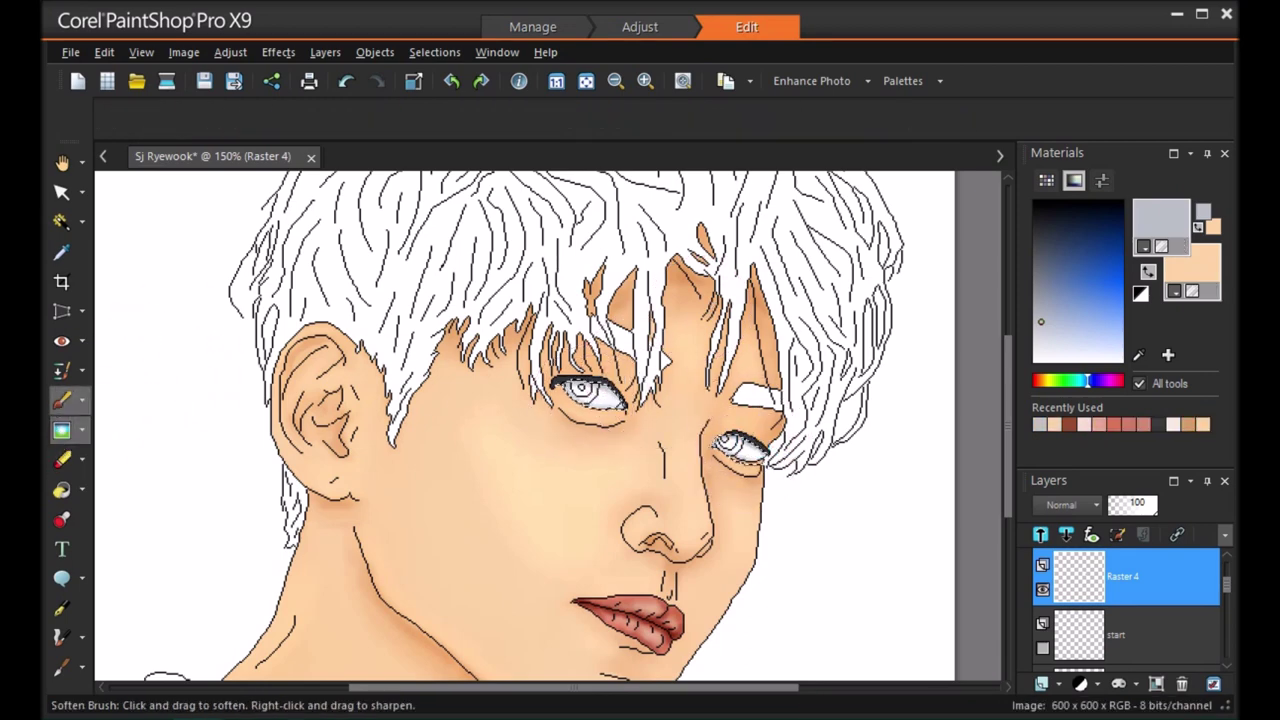
click(1042, 685)
click(627, 582)
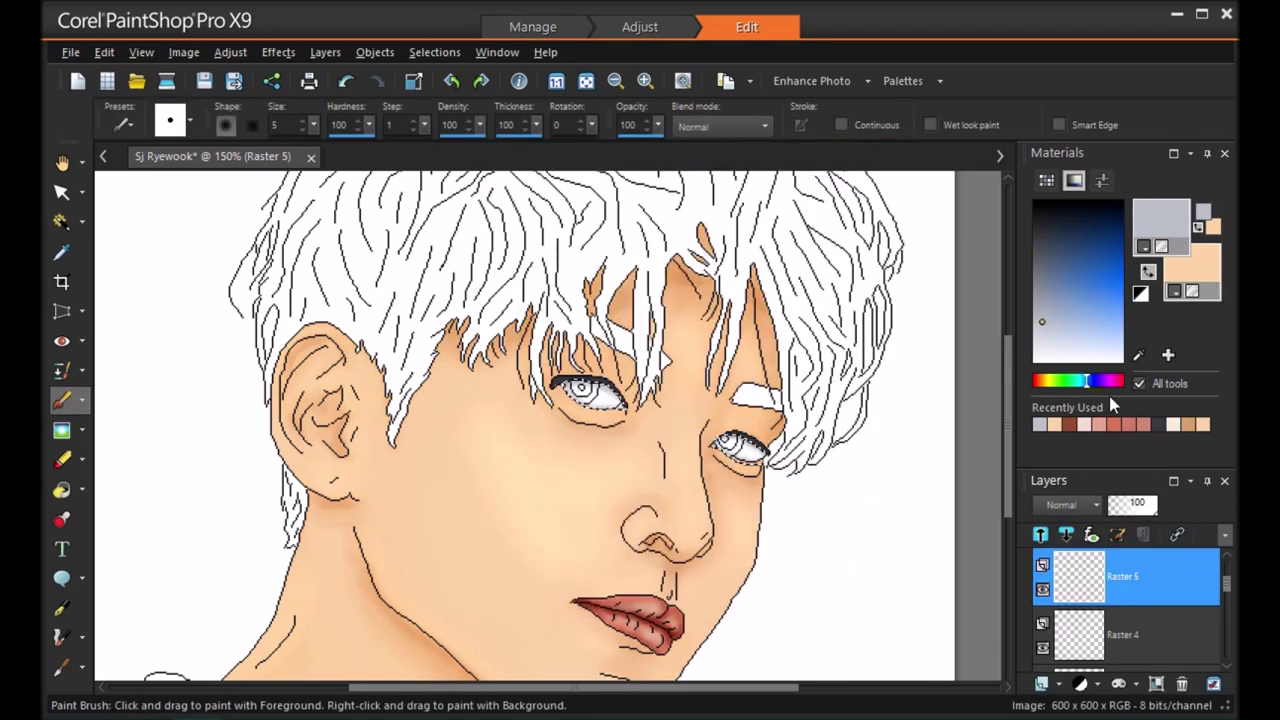
click(304, 121)
click(304, 121)
drag(728, 442, 738, 446)
Add a reddish-brown tone to the iris with a resized brush
click(304, 121)
click(1090, 247)
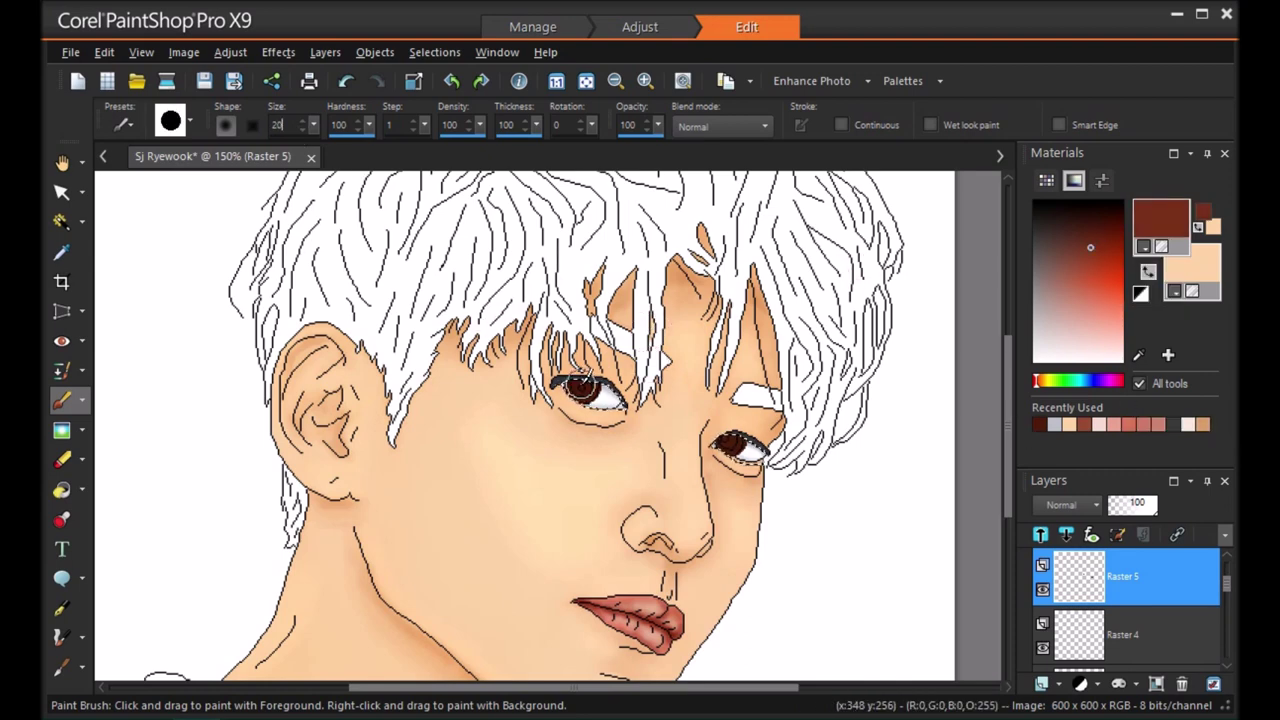
click(582, 388)
Paint a near-black brown pupil in the centre of each iris with a resized brush
click(1091, 213)
click(305, 129)
click(302, 122)
click(302, 122)
click(732, 444)
click(582, 388)
Add a near-white catchlight to the eye with a size 2 brush
drag(314, 126, 312, 136)
click(1037, 356)
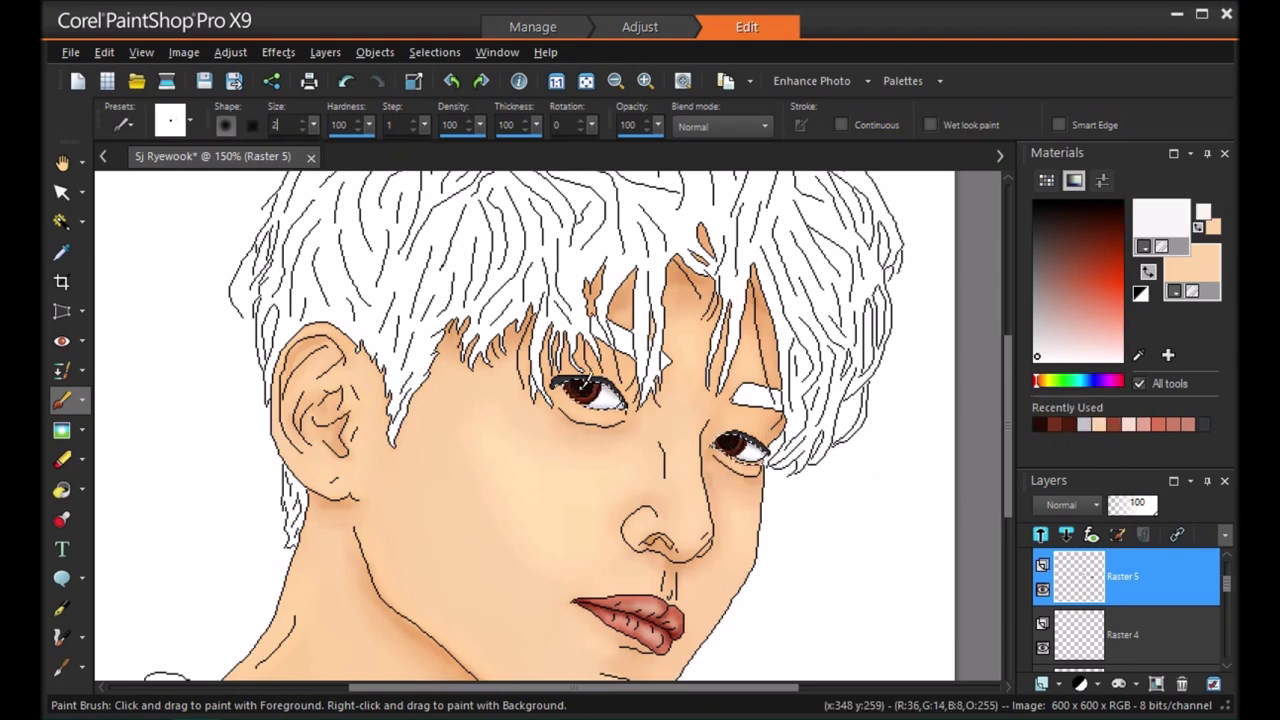
click(586, 387)
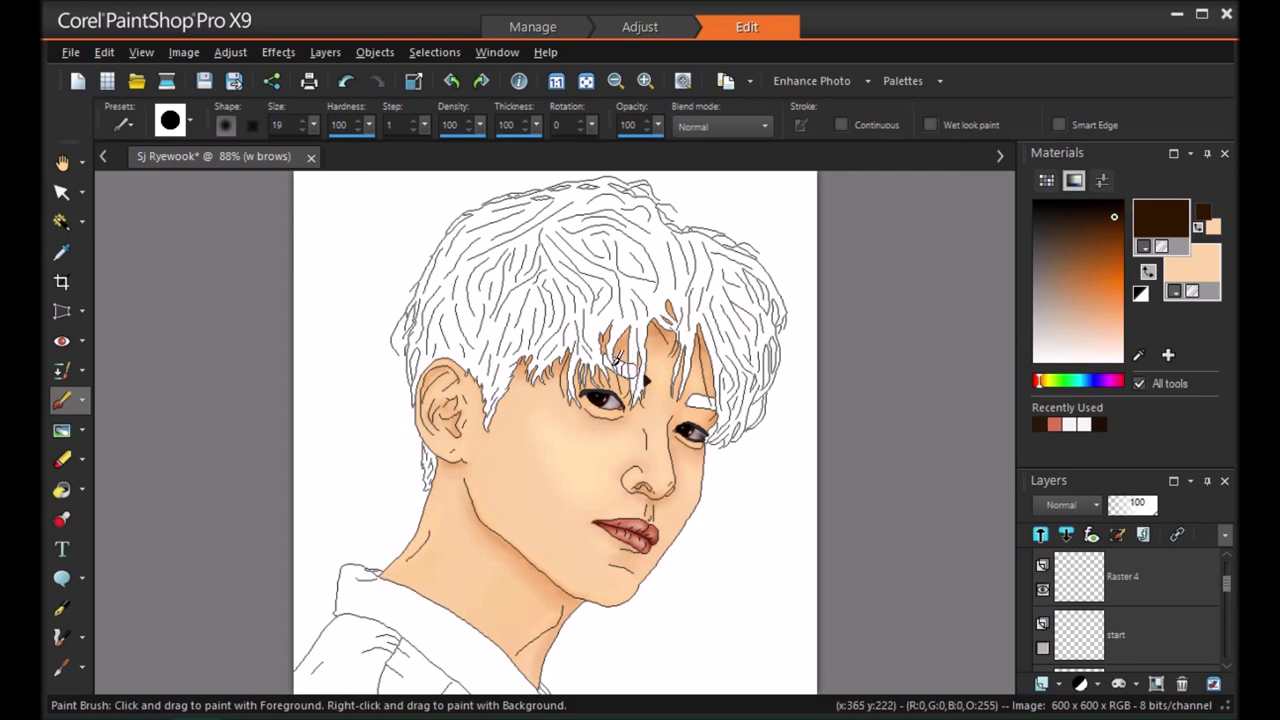
Paint the eyebrows dark brown on a new raster layer, using brush sizes from 1 to 19
click(1041, 684)
click(1128, 528)
click(630, 583)
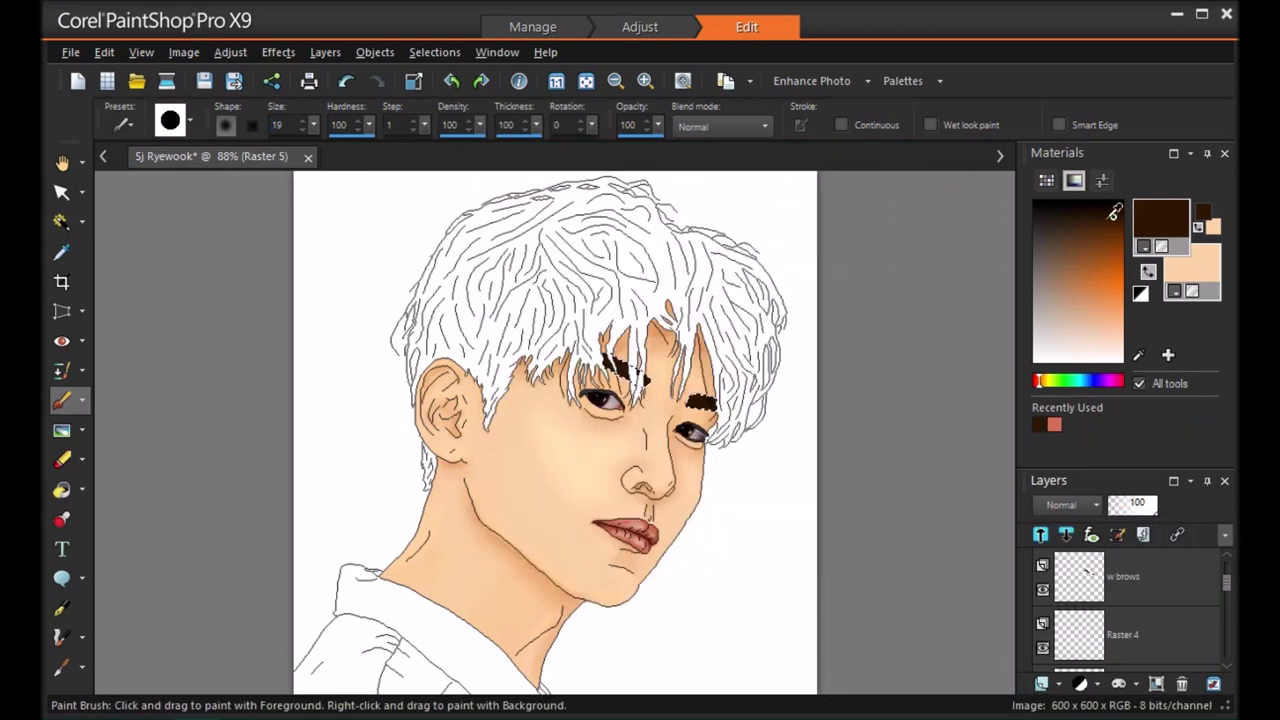
drag(651, 384, 657, 369)
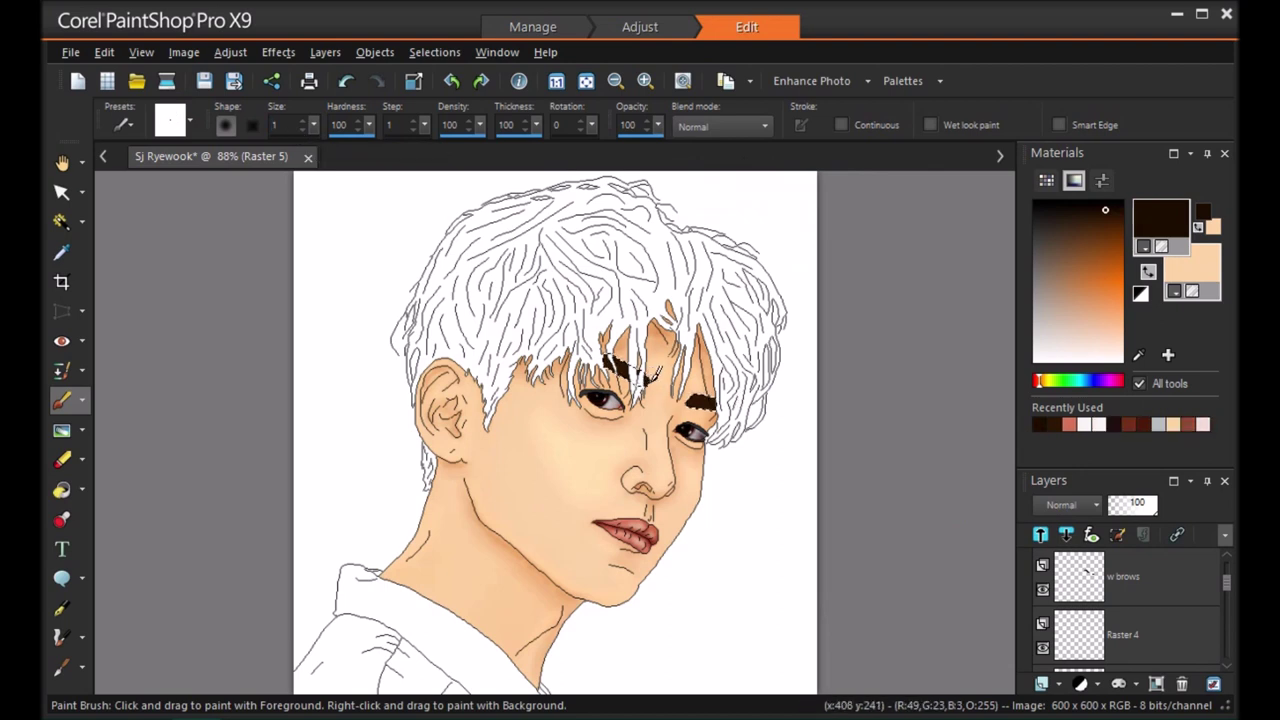
drag(610, 357, 628, 366)
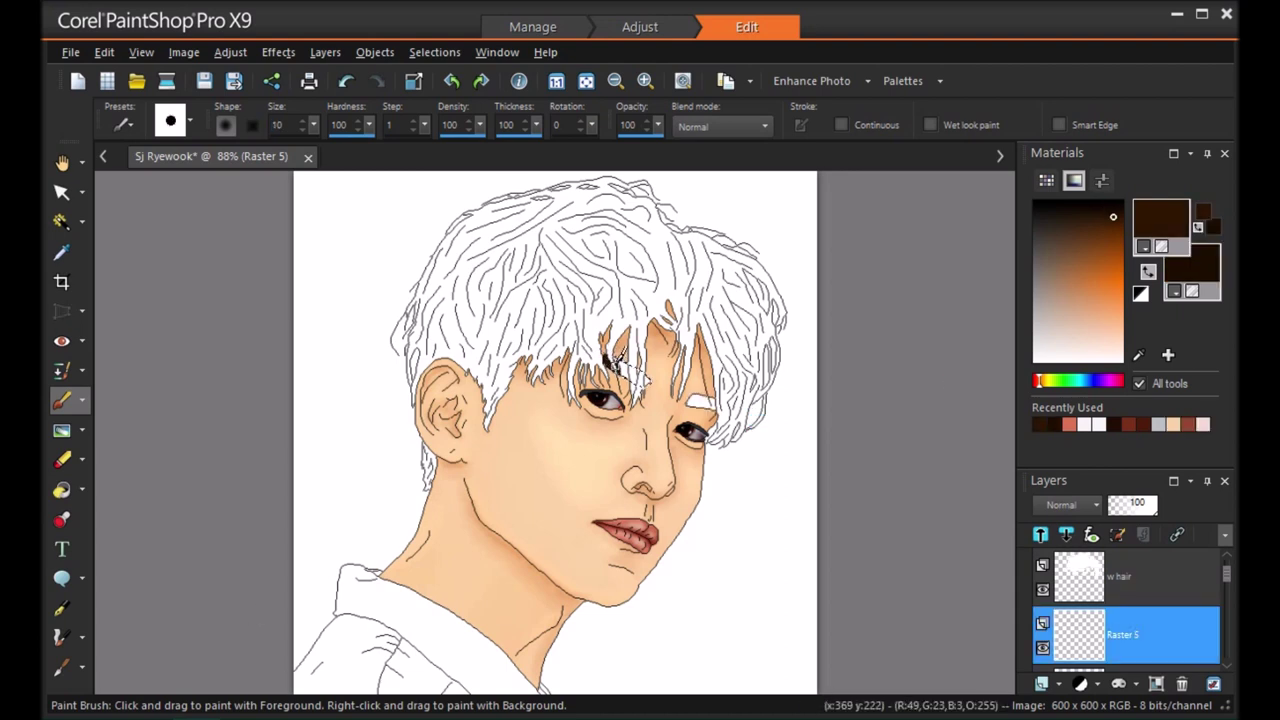
drag(642, 371, 647, 381)
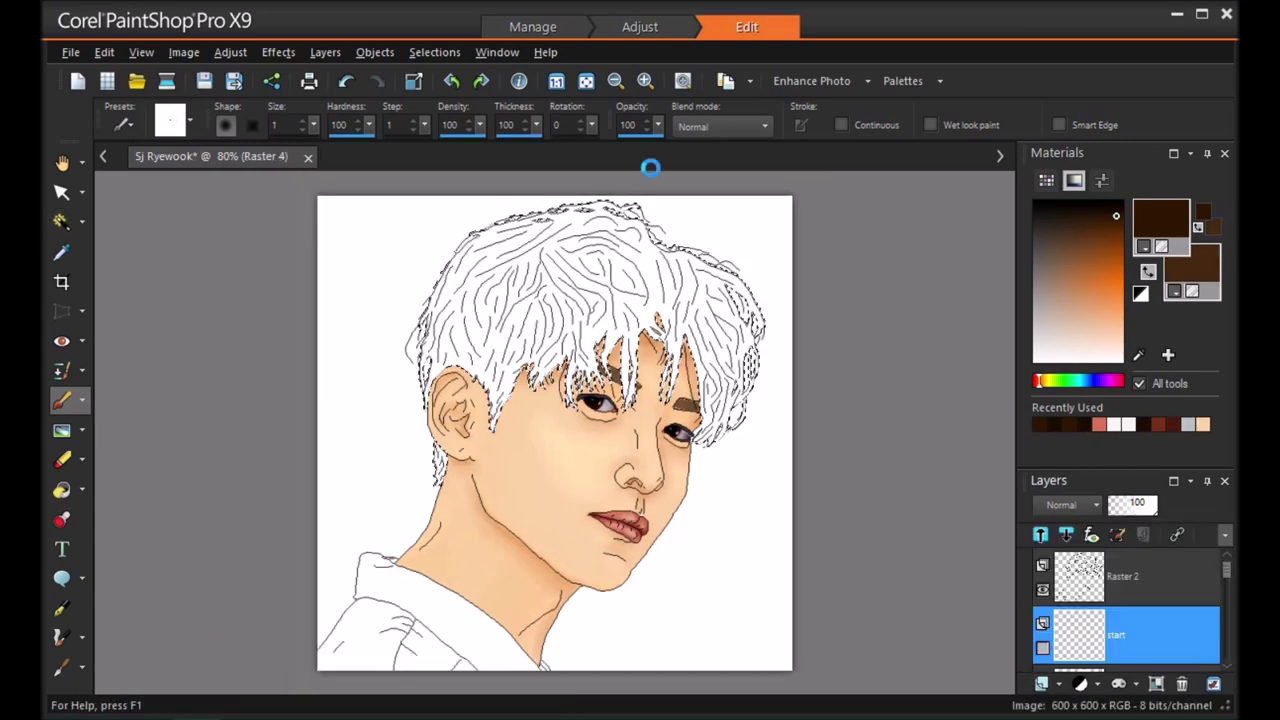
Paint the whole selected hair area dark brown on a new raster layer with a size 94 brush
key(Return)
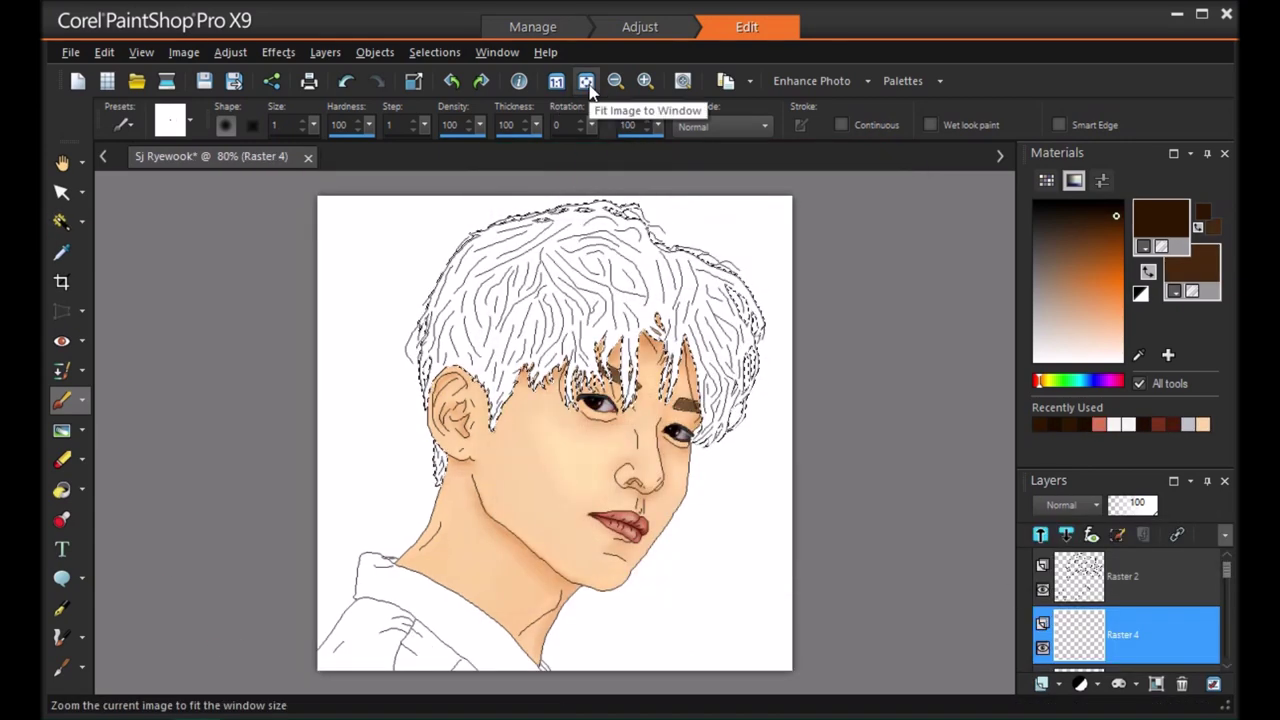
click(588, 86)
drag(313, 125, 326, 140)
drag(434, 450, 608, 421)
mouse_move(770, 430)
mouse_down()
mouse_move(723, 327)
mouse_move(751, 294)
mouse_move(763, 326)
mouse_move(732, 264)
mouse_move(590, 205)
mouse_move(510, 205)
mouse_move(455, 250)
mouse_move(427, 445)
mouse_up()
mouse_move(630, 378)
mouse_down()
mouse_move(680, 296)
mouse_move(651, 329)
mouse_move(515, 353)
mouse_move(462, 410)
mouse_move(471, 271)
mouse_move(586, 243)
mouse_move(619, 268)
mouse_move(590, 292)
mouse_move(522, 306)
mouse_up()
click(1166, 220)
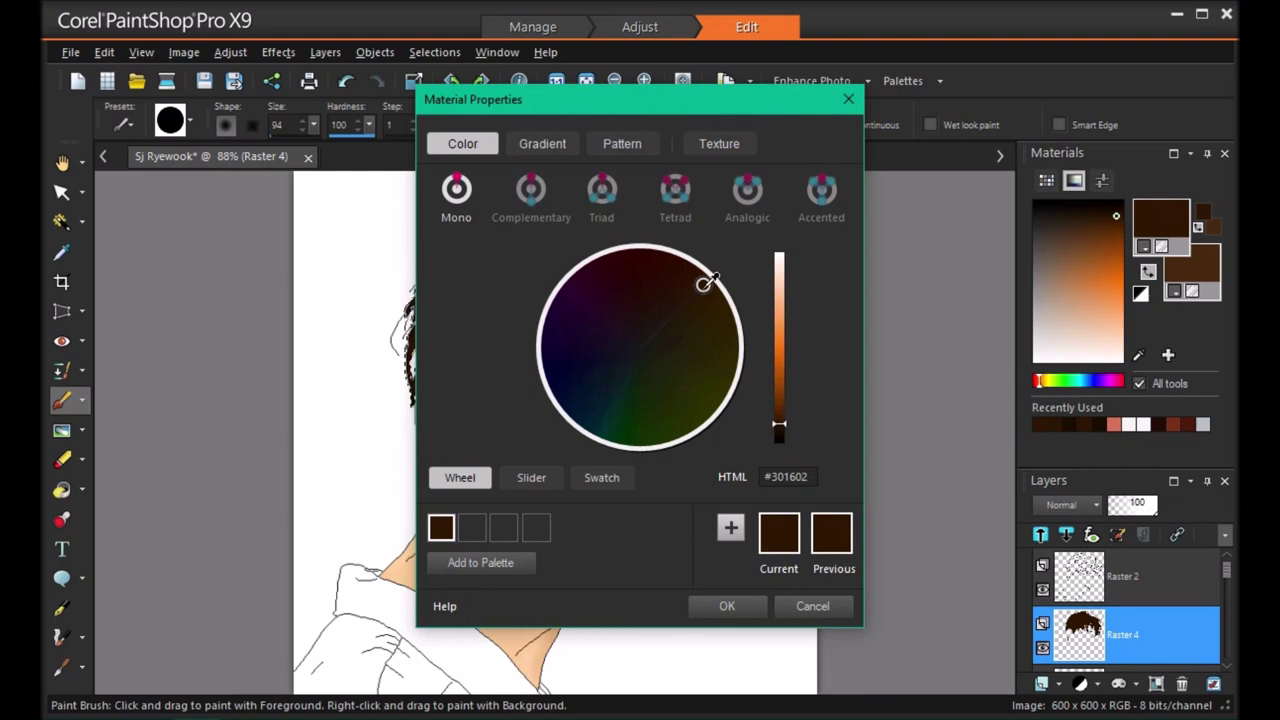
drag(709, 291, 720, 298)
click(781, 426)
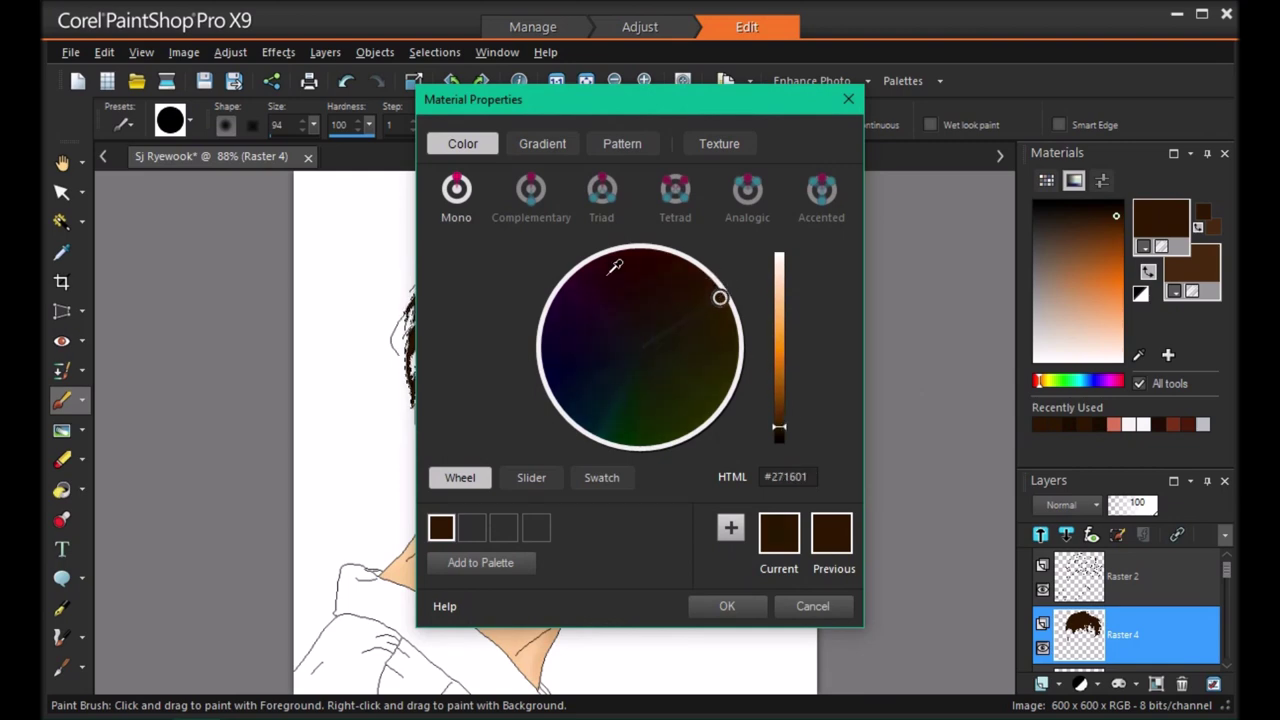
click(594, 271)
click(571, 331)
click(811, 605)
Shift the hair to a very dark reddish brown with Brightness/Contrast, reducing the contrast and raising the brightness
click(230, 52)
mouse_move(354, 250)
click(530, 247)
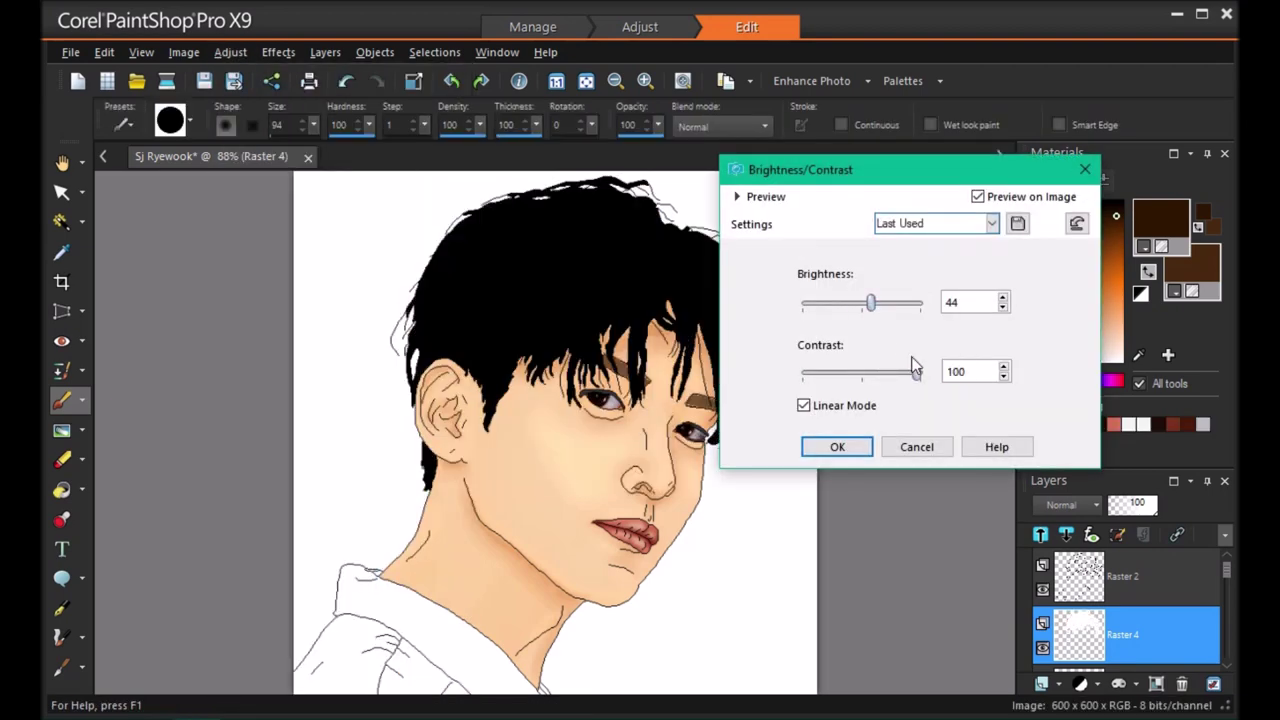
mouse_move(913, 368)
mouse_down()
mouse_move(884, 370)
mouse_move(893, 378)
mouse_up()
click(1003, 298)
click(837, 447)
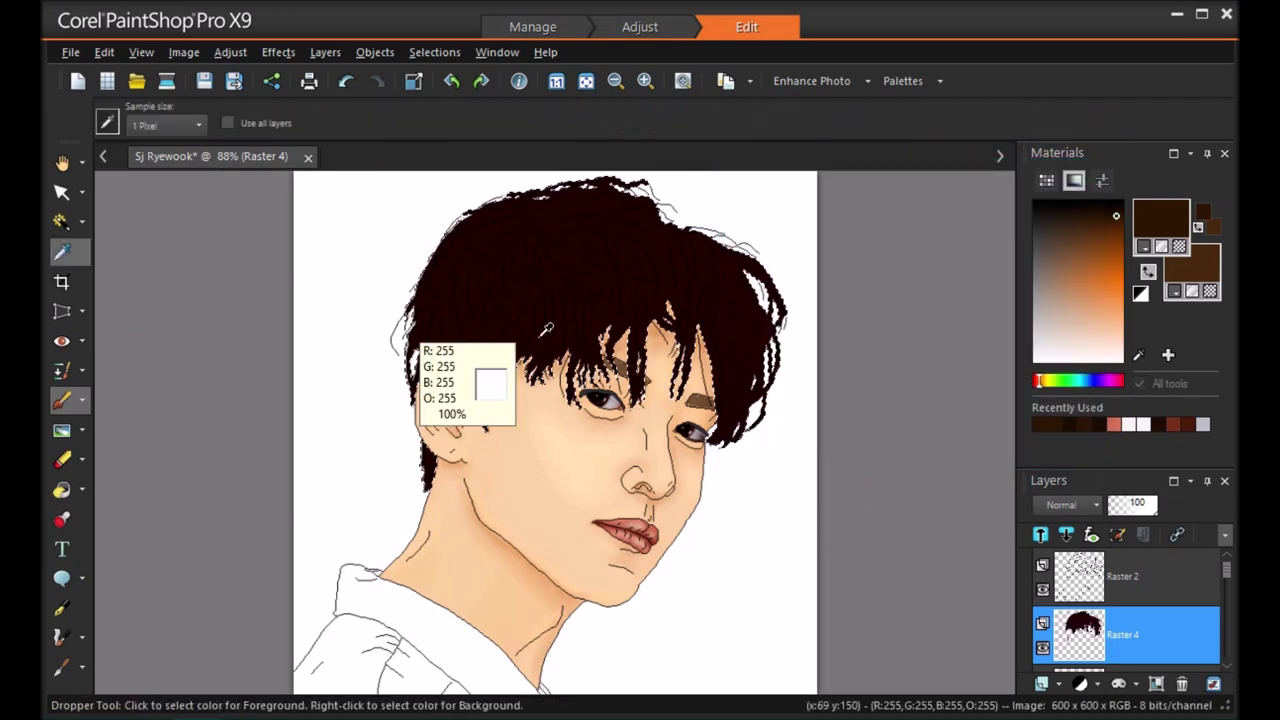
Paint fine dark reddish-brown strands over the fringe and front hair on a new raster layer with a size 2 brush, and save the image
key(e)
click(637, 252)
key(f)
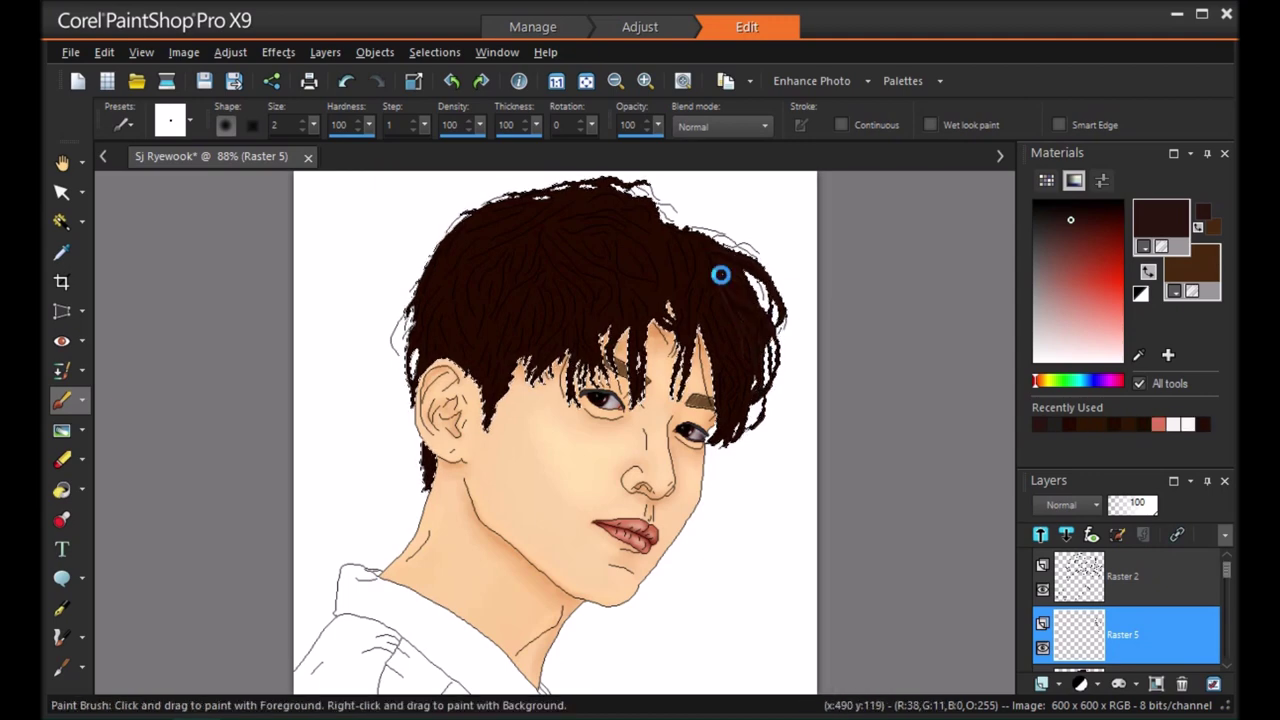
drag(778, 323, 731, 257)
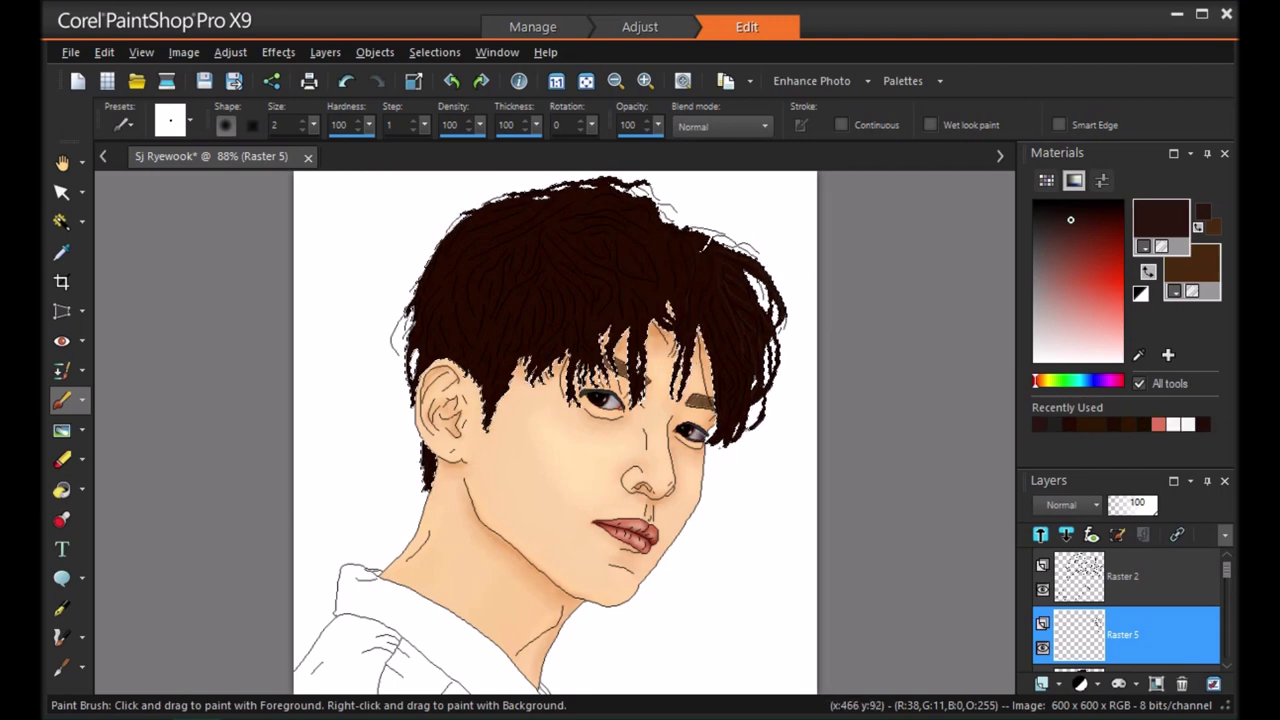
drag(727, 404, 711, 305)
drag(742, 383, 743, 392)
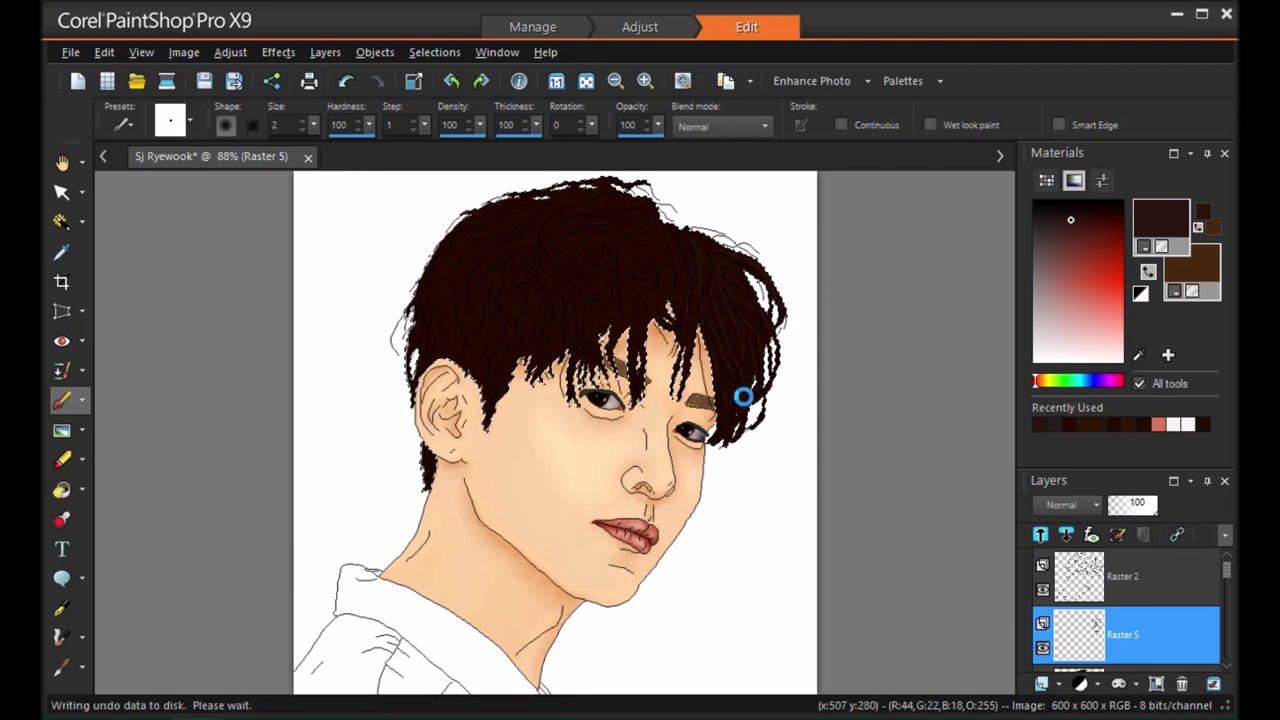
drag(728, 250, 709, 304)
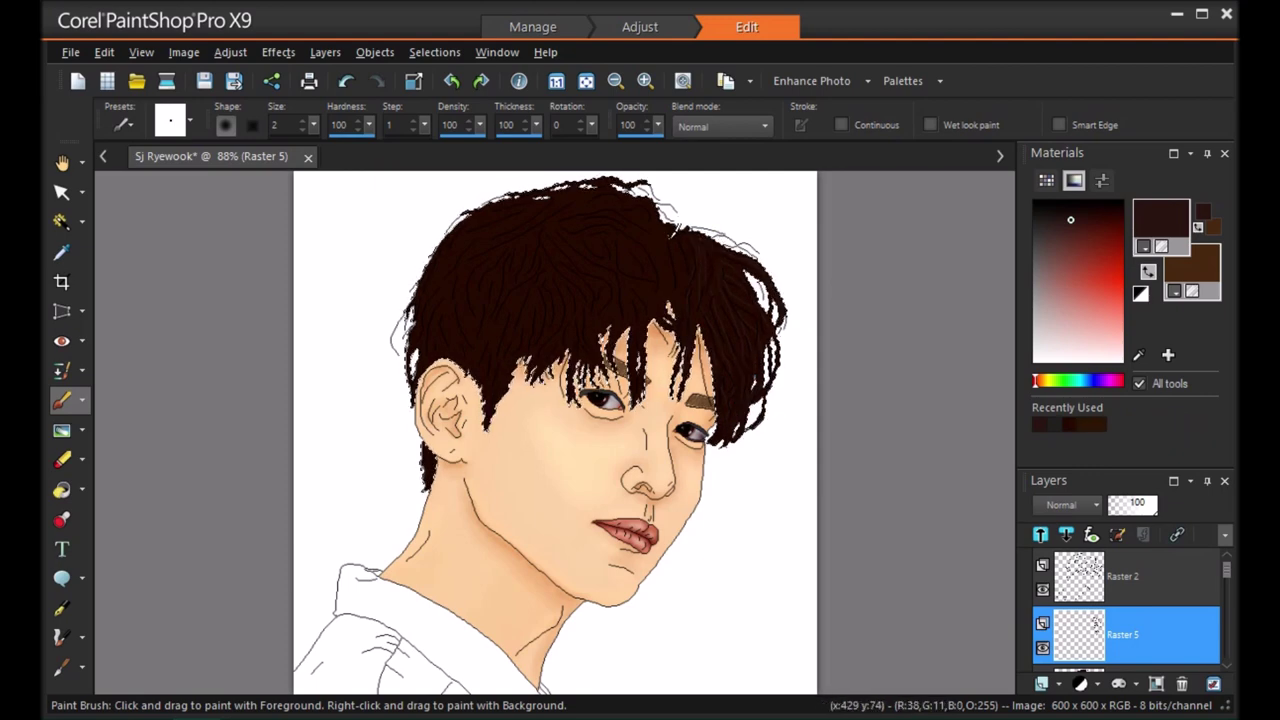
drag(684, 364, 674, 373)
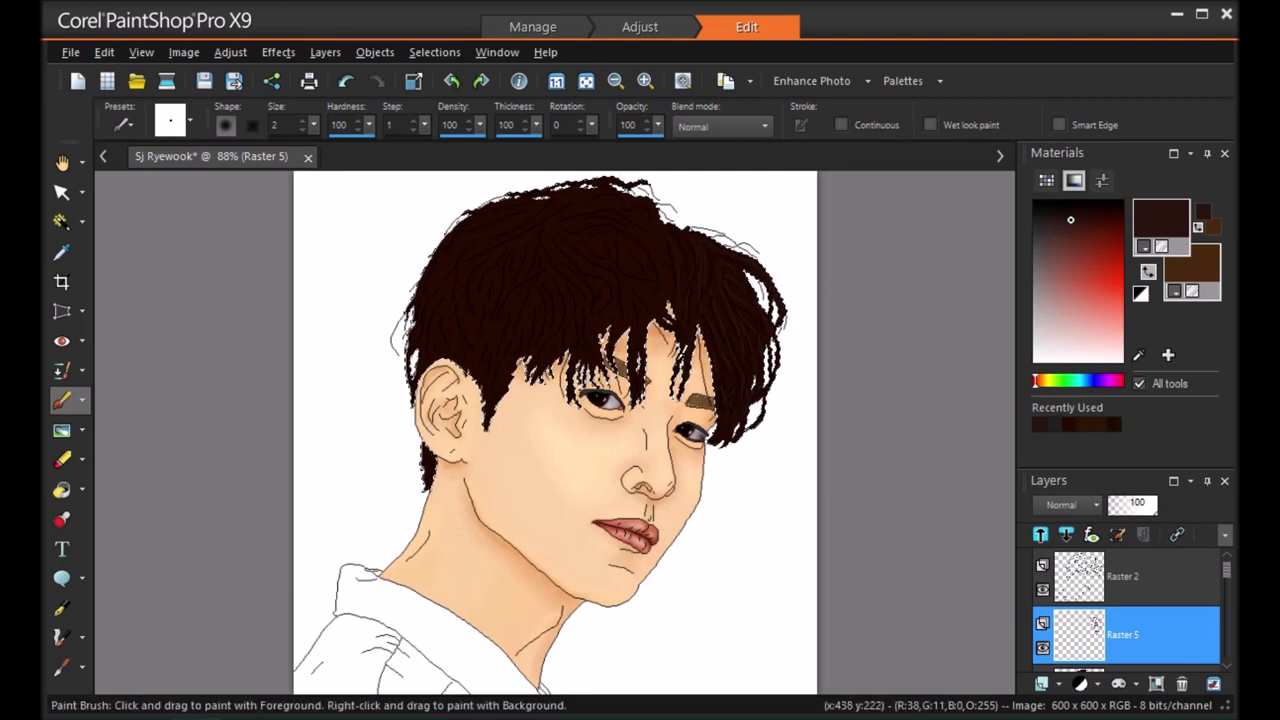
drag(678, 238, 686, 276)
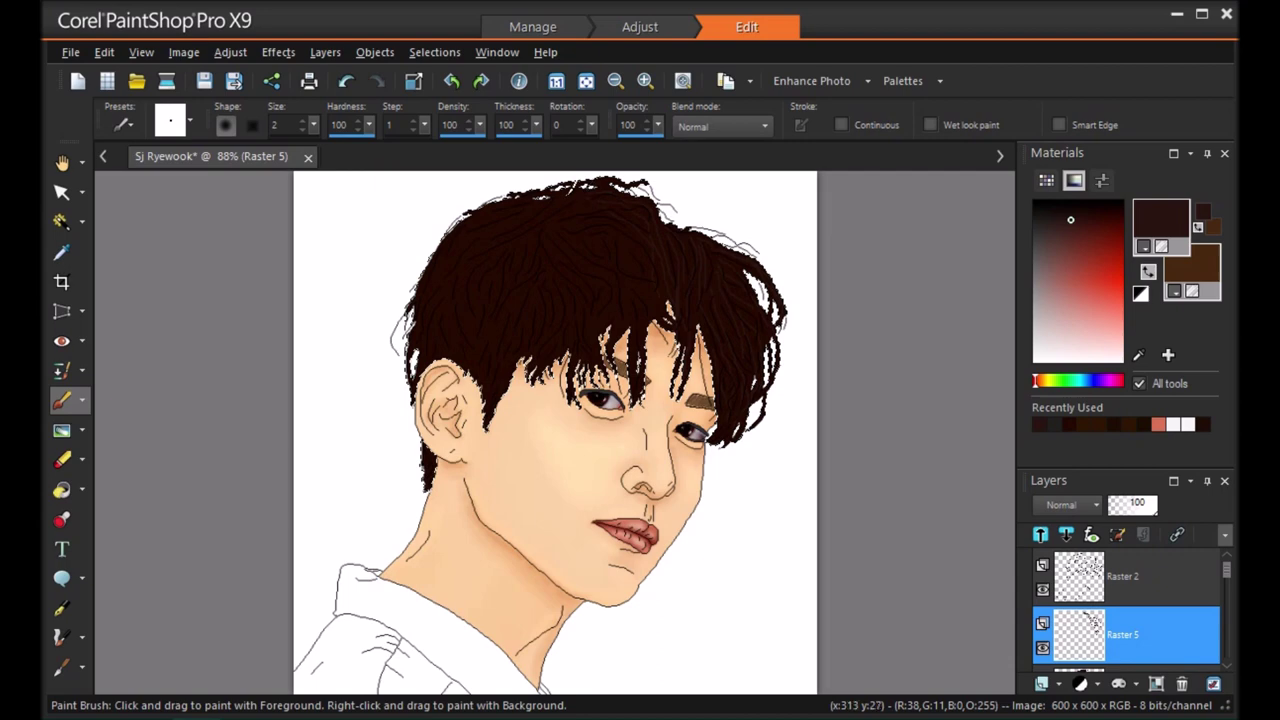
key(ctrl+s)
Extend the fine dark reddish-brown strands across the crown, side and remaining fringe with the size 2 brush
drag(655, 262, 648, 204)
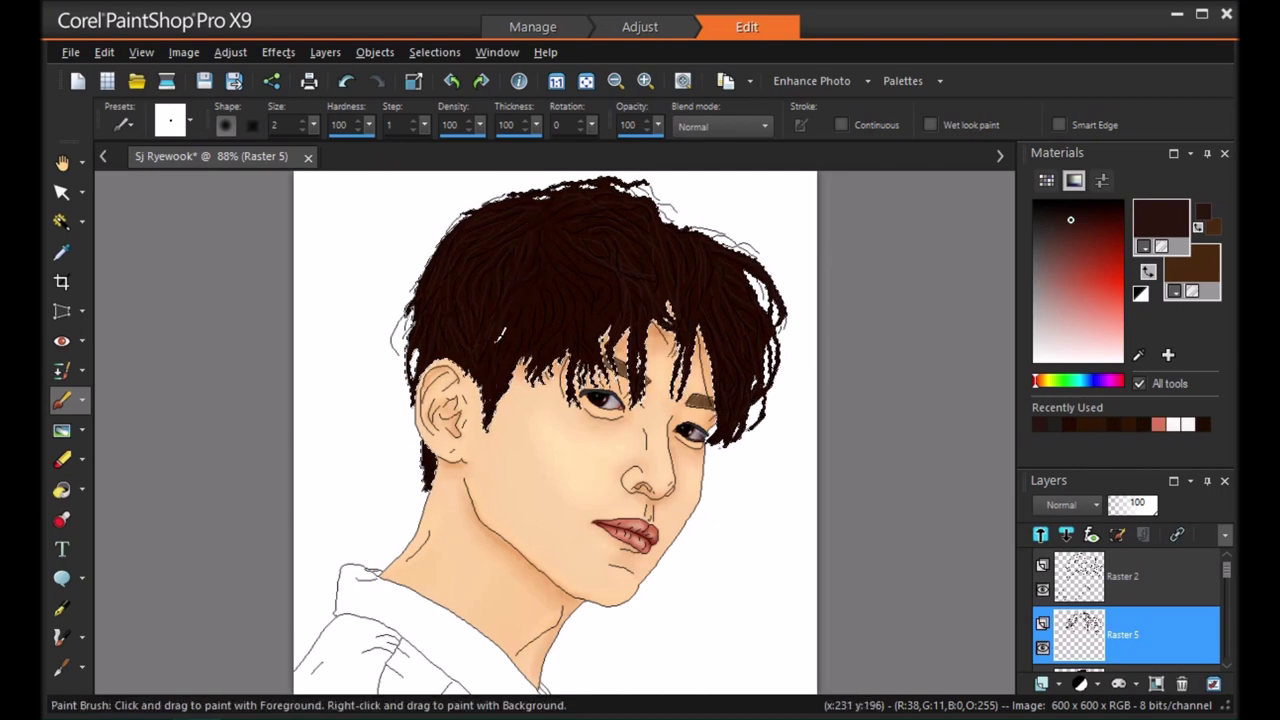
drag(486, 384, 493, 414)
drag(517, 304, 537, 277)
drag(511, 360, 502, 362)
drag(537, 280, 530, 350)
mouse_move(529, 301)
mouse_down()
mouse_move(537, 264)
mouse_move(577, 361)
mouse_up()
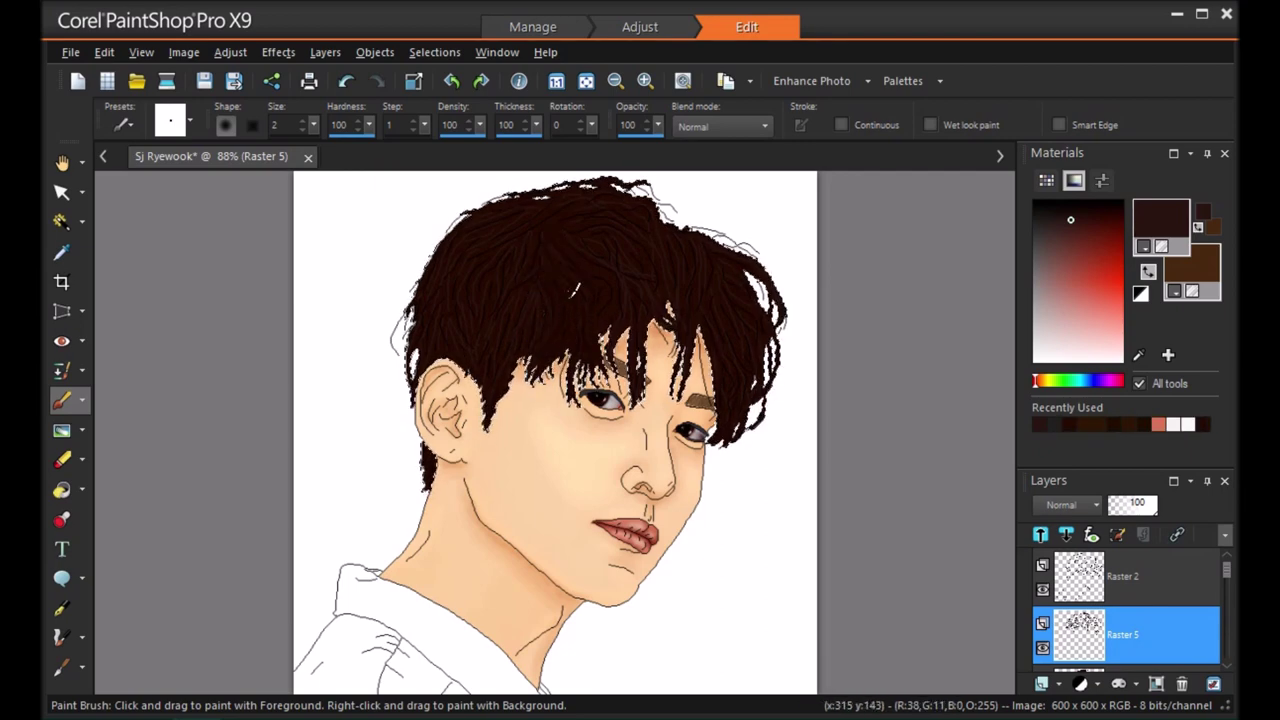
mouse_move(577, 289)
mouse_down()
mouse_move(564, 323)
mouse_move(563, 266)
mouse_move(552, 303)
mouse_move(563, 326)
mouse_up()
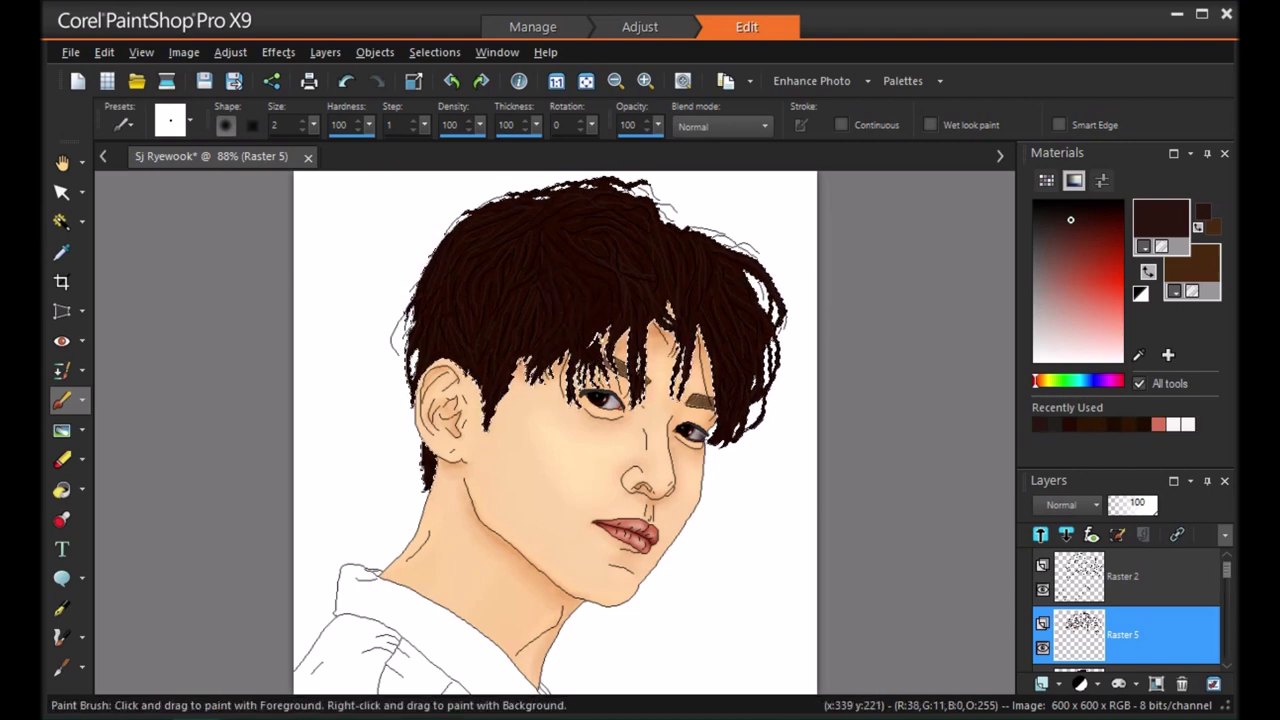
drag(609, 291, 609, 342)
drag(638, 290, 643, 326)
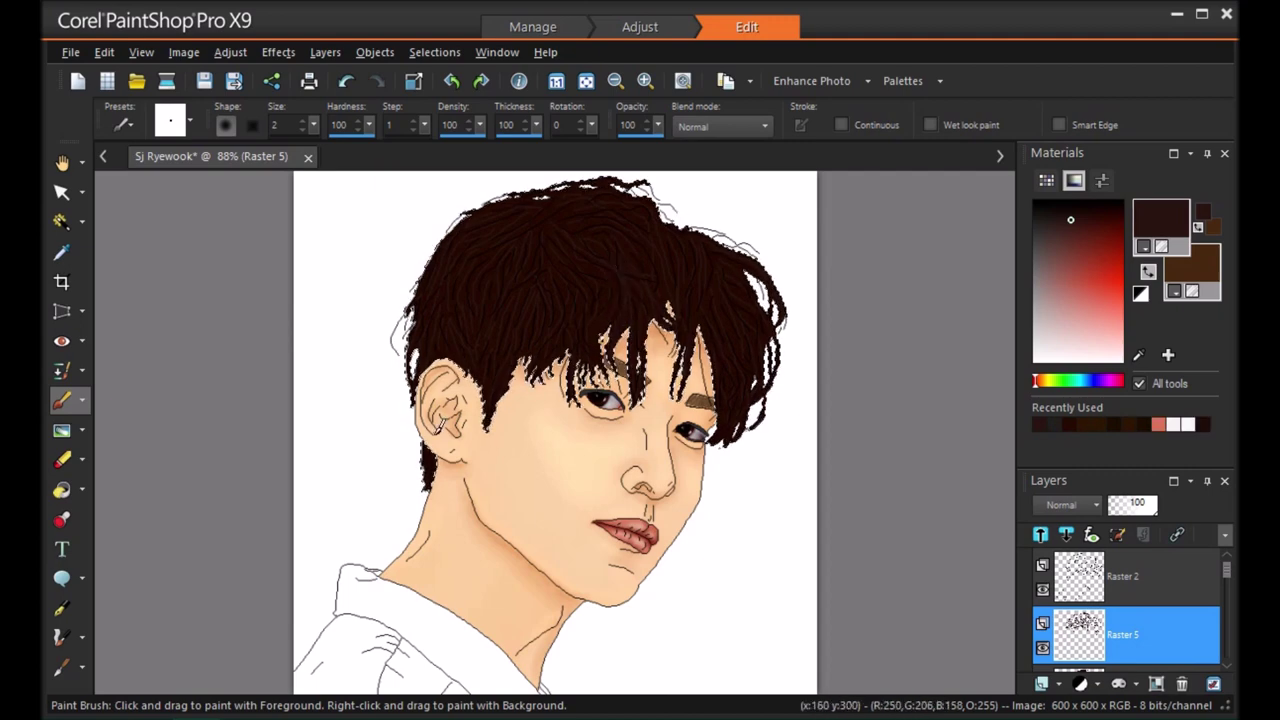
drag(717, 440, 723, 437)
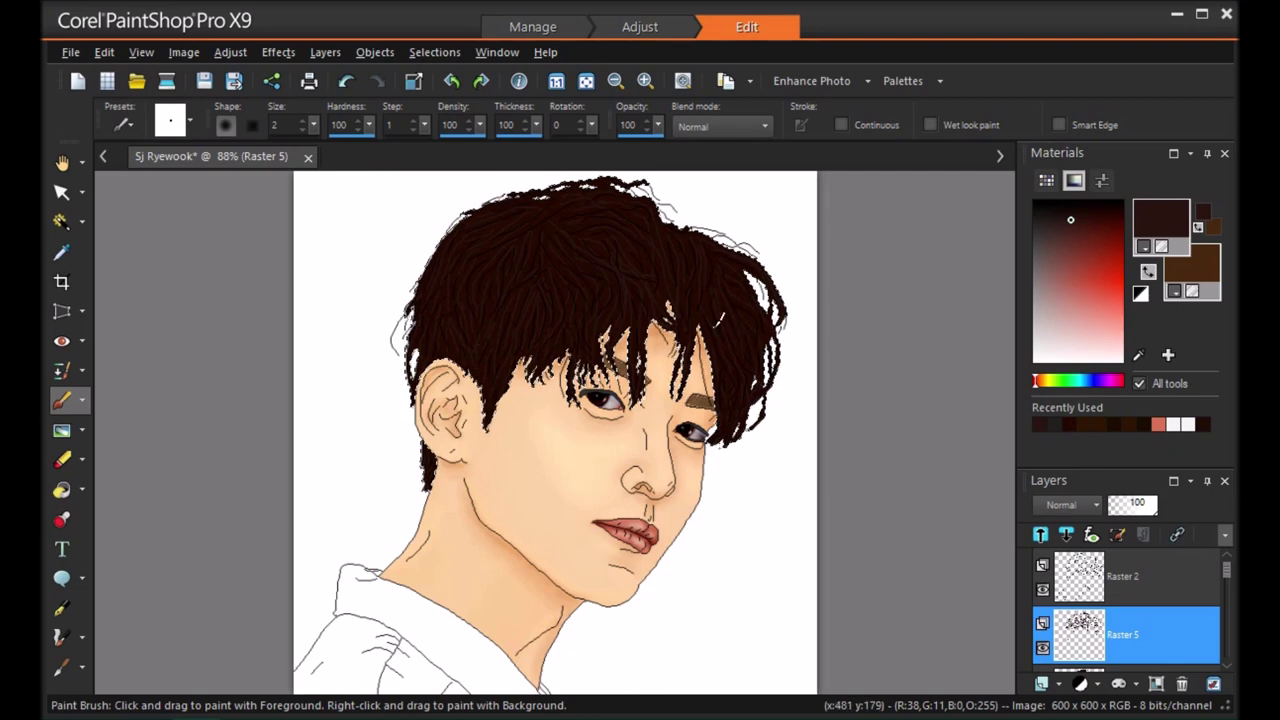
Soften the painted hair strands with an Average blur at a filter aperture of 5
click(230, 52)
mouse_move(410, 367)
click(502, 370)
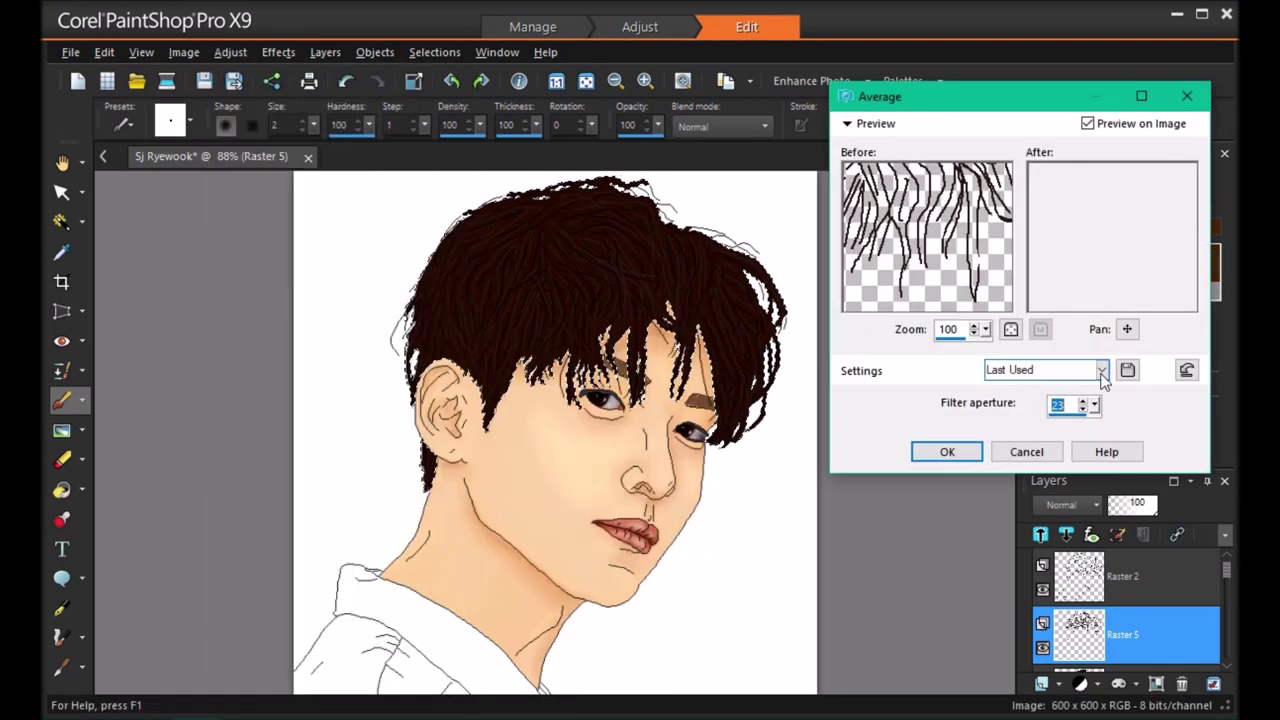
drag(1096, 406, 1020, 446)
click(1083, 401)
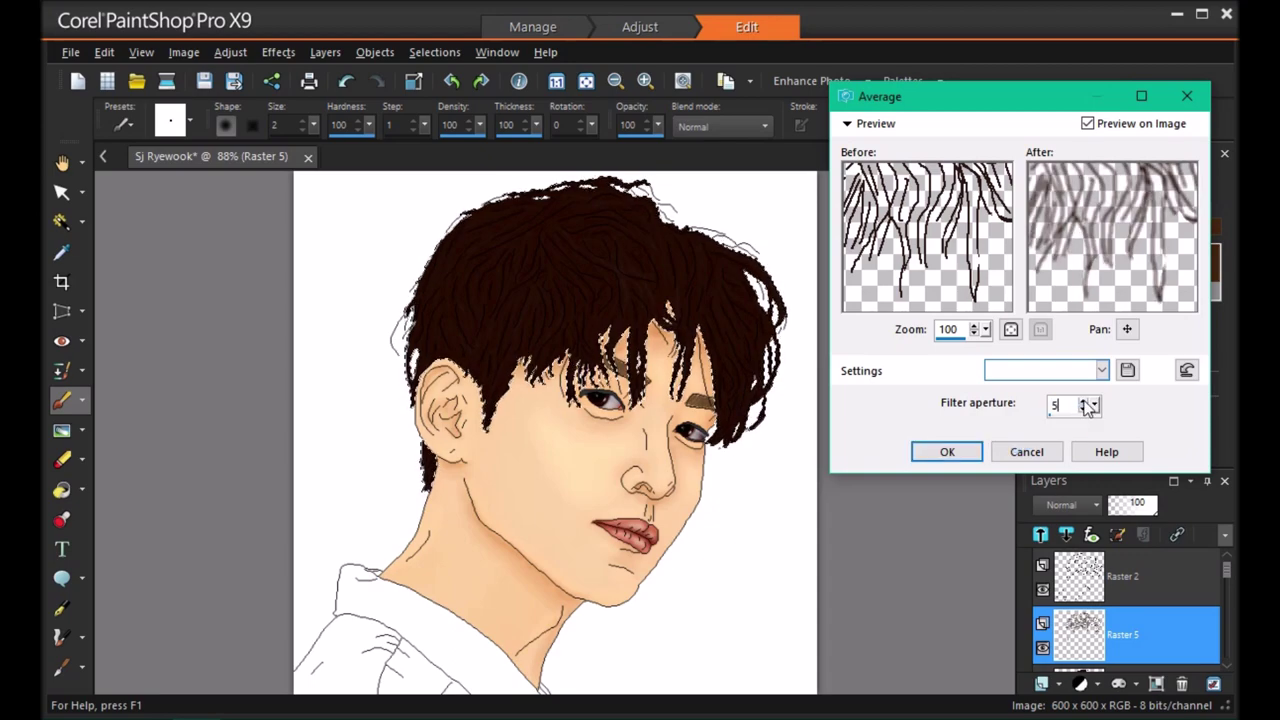
click(1027, 452)
Try several blend modes, including Dodge, on the blurred strand layer to adjust how it blends with the hair
click(1096, 505)
click(1135, 572)
click(1096, 505)
click(1144, 342)
click(1096, 505)
click(1135, 660)
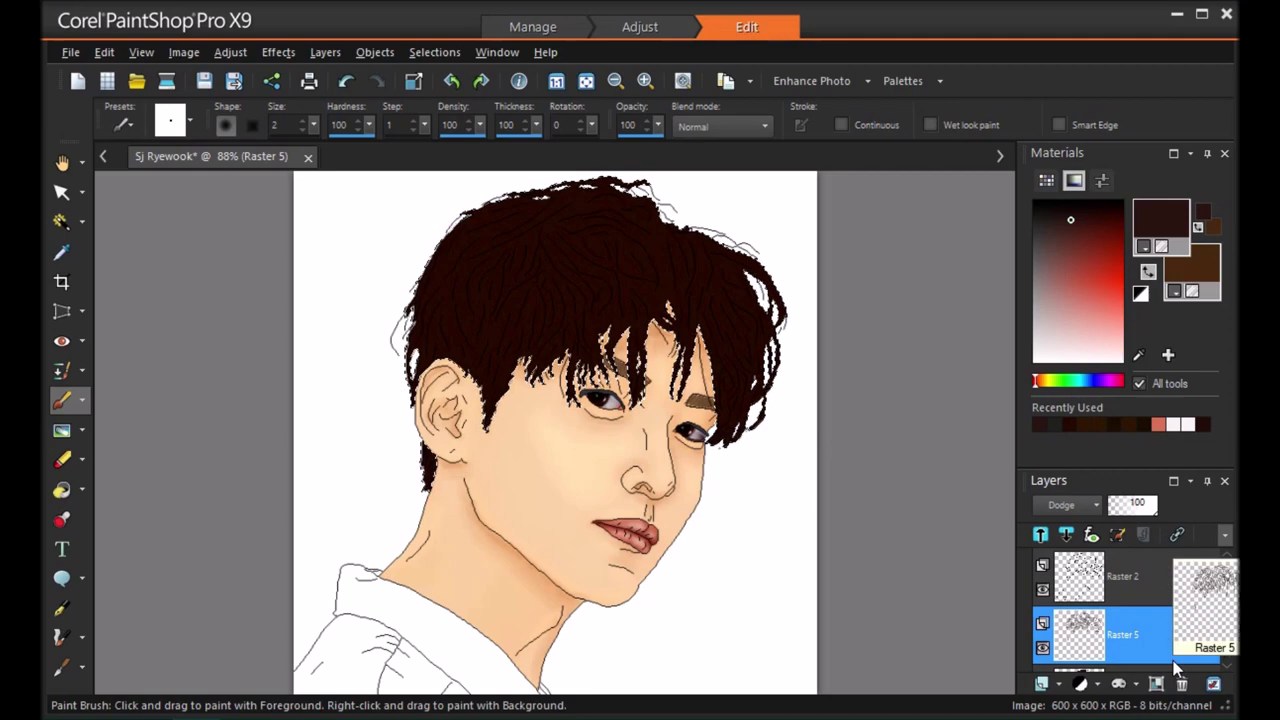
click(1096, 505)
click(1122, 592)
click(1096, 505)
click(1124, 418)
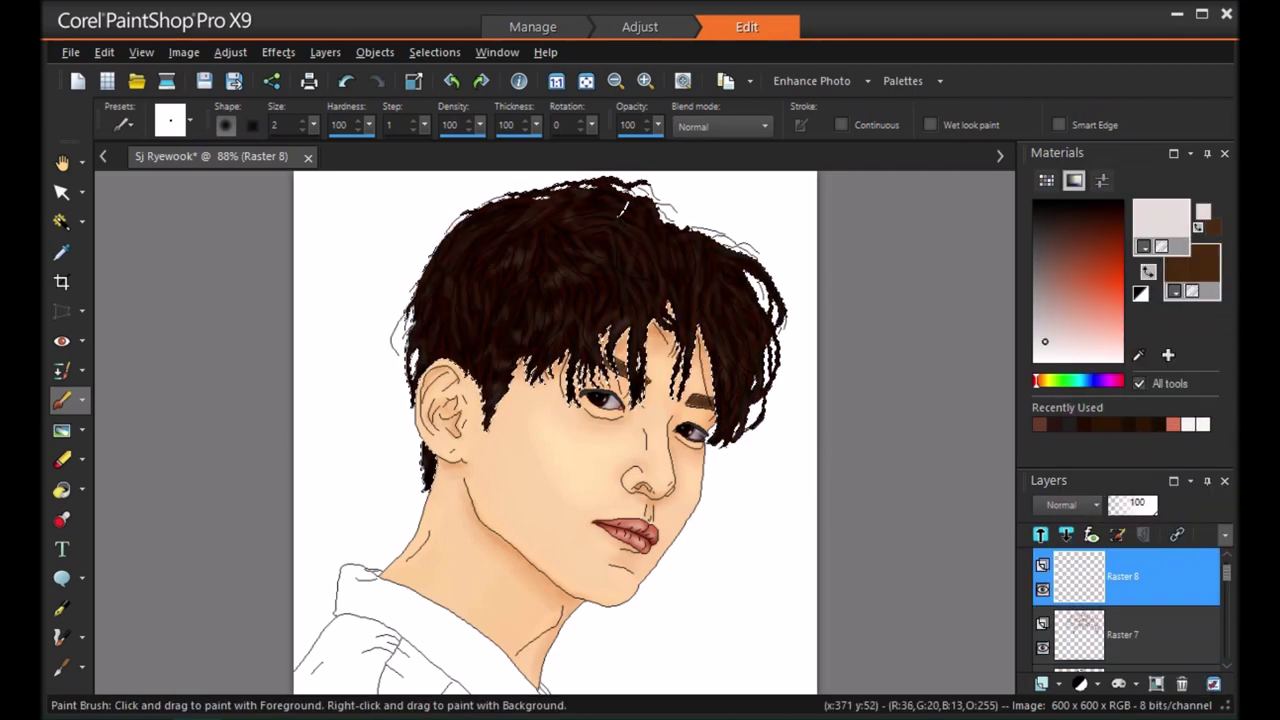
Paint near-white highlight strokes across the crown of the hair on the Raster 8 layer with a size 2 brush
drag(545, 282, 570, 266)
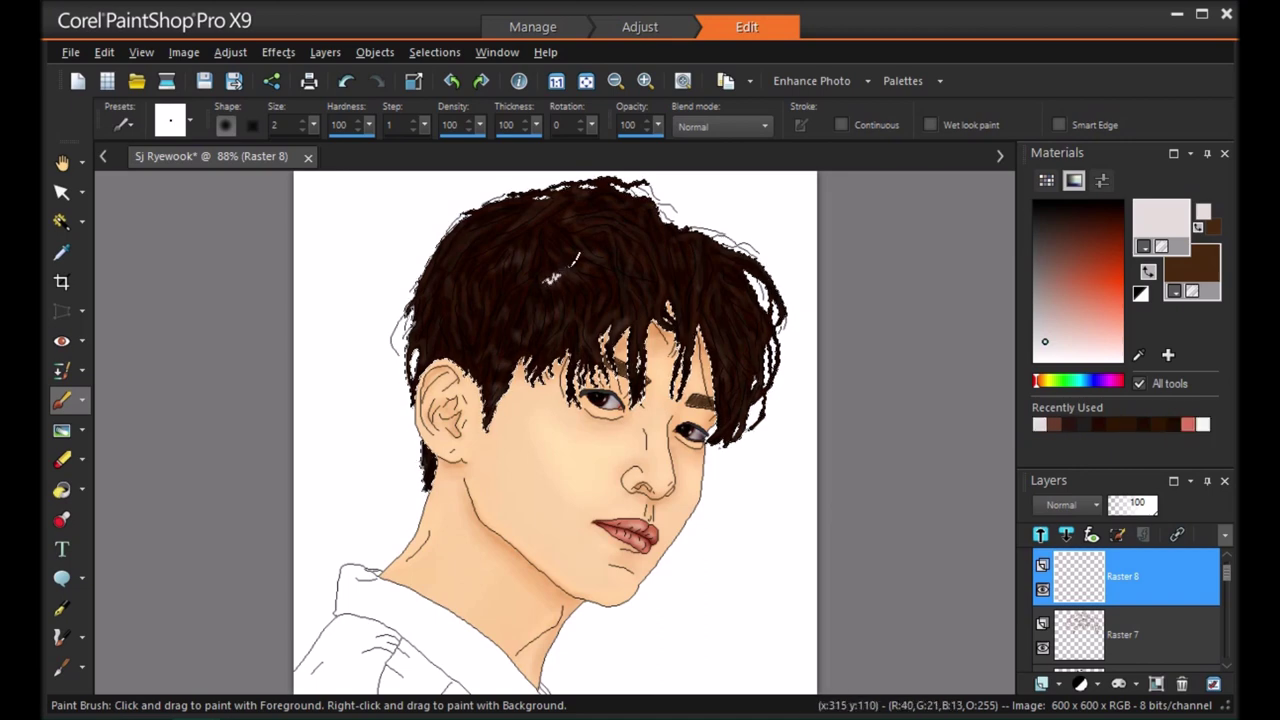
drag(620, 211, 610, 222)
mouse_move(538, 198)
mouse_down()
mouse_move(531, 212)
mouse_move(500, 211)
mouse_move(570, 195)
mouse_up()
drag(541, 311, 519, 333)
drag(508, 259, 524, 259)
drag(525, 237, 517, 250)
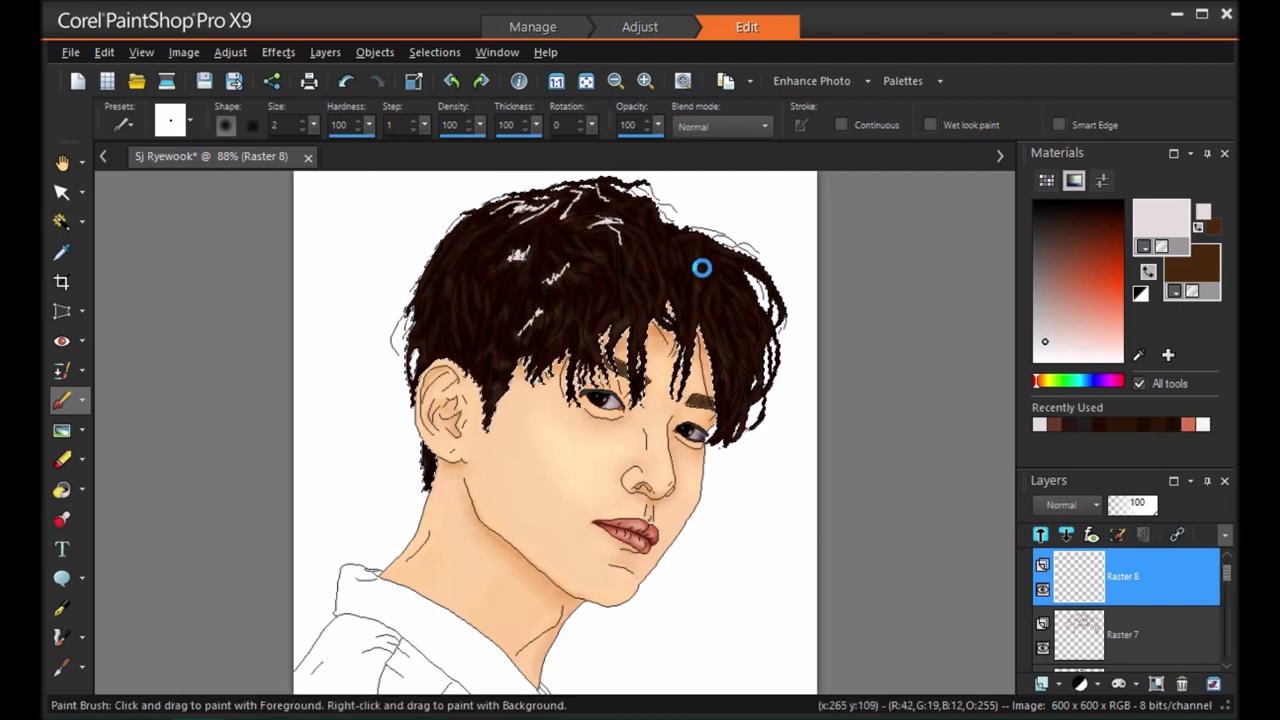
Add near-white highlight strokes to the fringe, both sides and nape of the hair with the size 2 brush
mouse_move(692, 298)
mouse_down()
mouse_move(677, 258)
mouse_move(751, 302)
mouse_move(735, 272)
mouse_up()
mouse_move(728, 266)
mouse_down()
mouse_move(719, 278)
mouse_move(737, 329)
mouse_move(748, 322)
mouse_move(718, 311)
mouse_move(725, 322)
mouse_move(750, 311)
mouse_up()
drag(733, 374, 741, 399)
drag(422, 304, 430, 268)
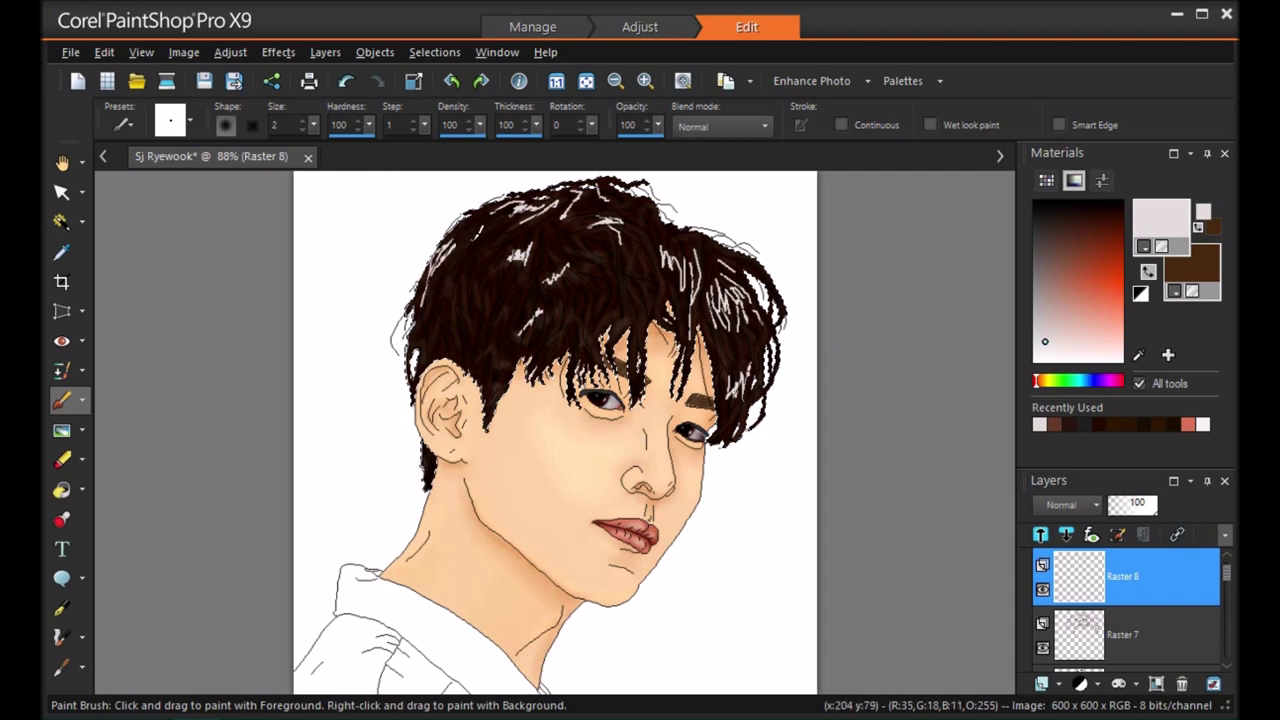
drag(484, 284, 466, 317)
drag(429, 447, 423, 468)
mouse_move(573, 317)
mouse_down()
mouse_move(589, 318)
mouse_move(610, 266)
mouse_move(638, 352)
mouse_up()
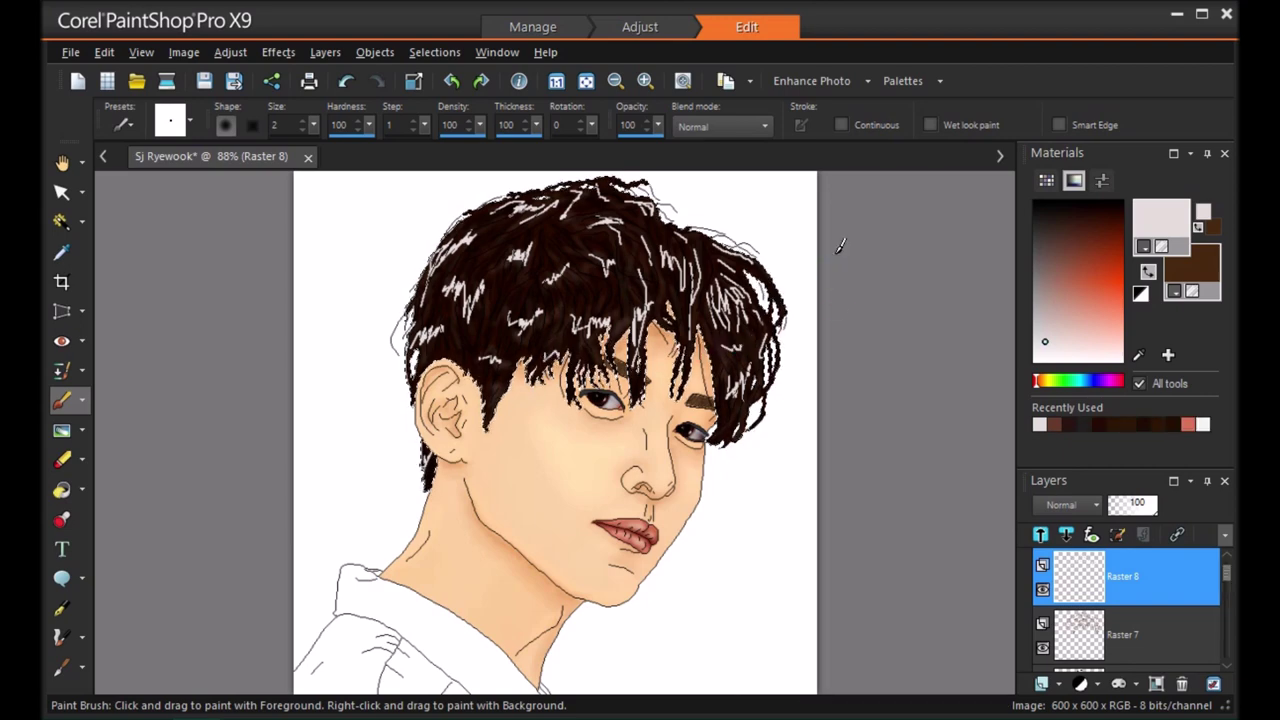
Blur the near-white hair highlights with the Average filter at an aperture of 7
click(232, 52)
mouse_move(417, 366)
click(530, 366)
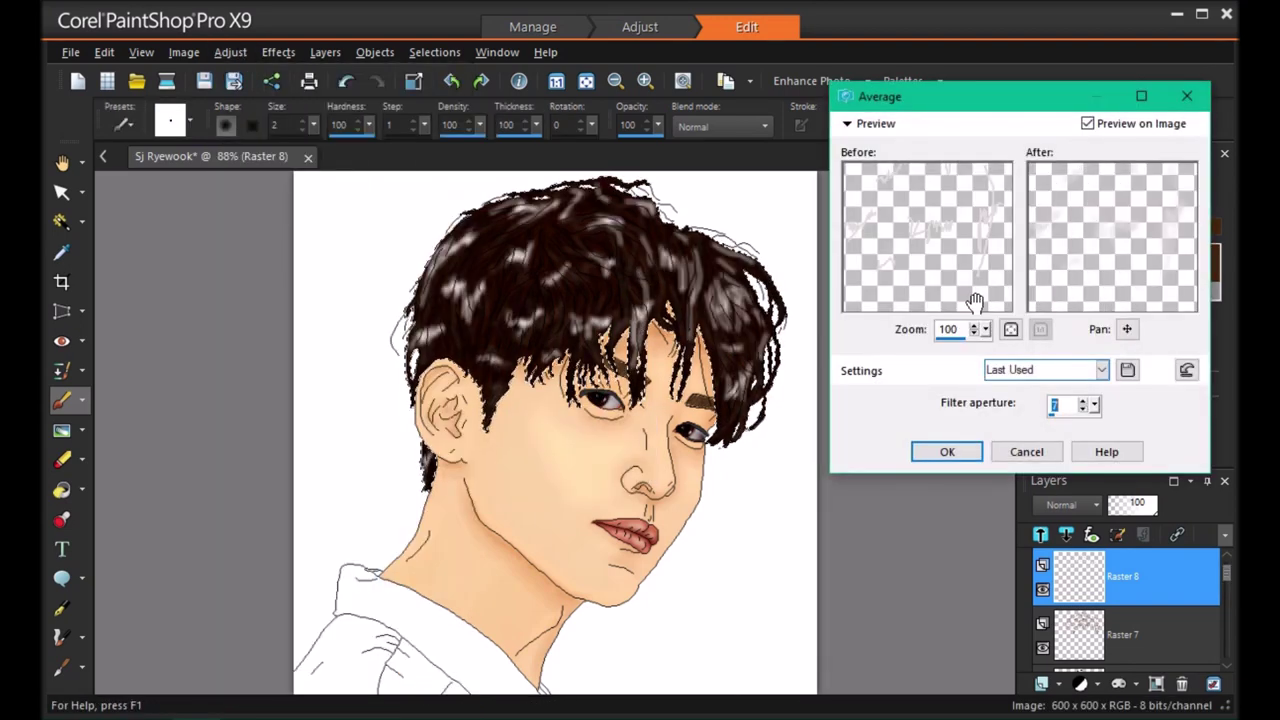
click(943, 449)
Try different blend modes on the blurred highlight layer and reduce its opacity so the shine blends into the hair
click(1052, 507)
click(1138, 565)
click(1070, 505)
click(1180, 563)
click(1081, 505)
click(1175, 683)
click(1057, 511)
click(1124, 502)
click(1081, 506)
click(1198, 434)
click(1084, 506)
click(1172, 484)
drag(1154, 506, 1125, 515)
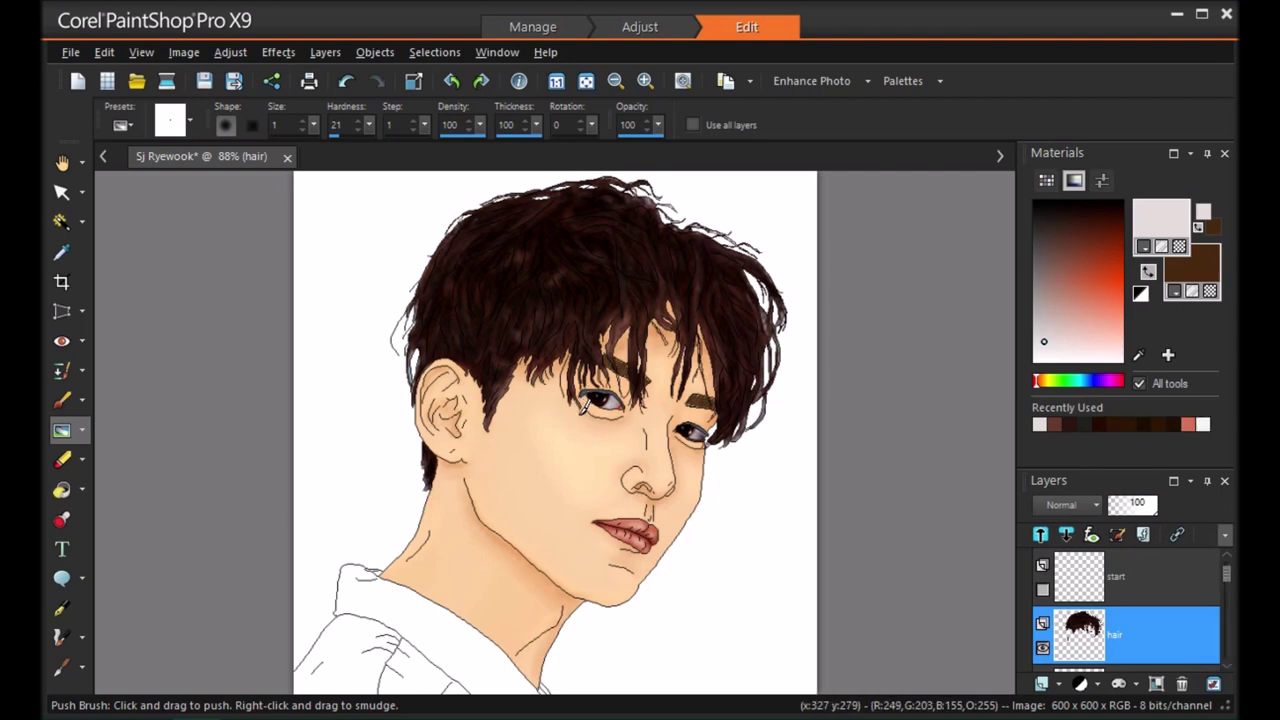
Pull thin wisps out of the fringe, sideburn and nape on the hair layer with a size 1 Push Brush at hardness 21
drag(572, 345, 566, 405)
drag(584, 337, 556, 402)
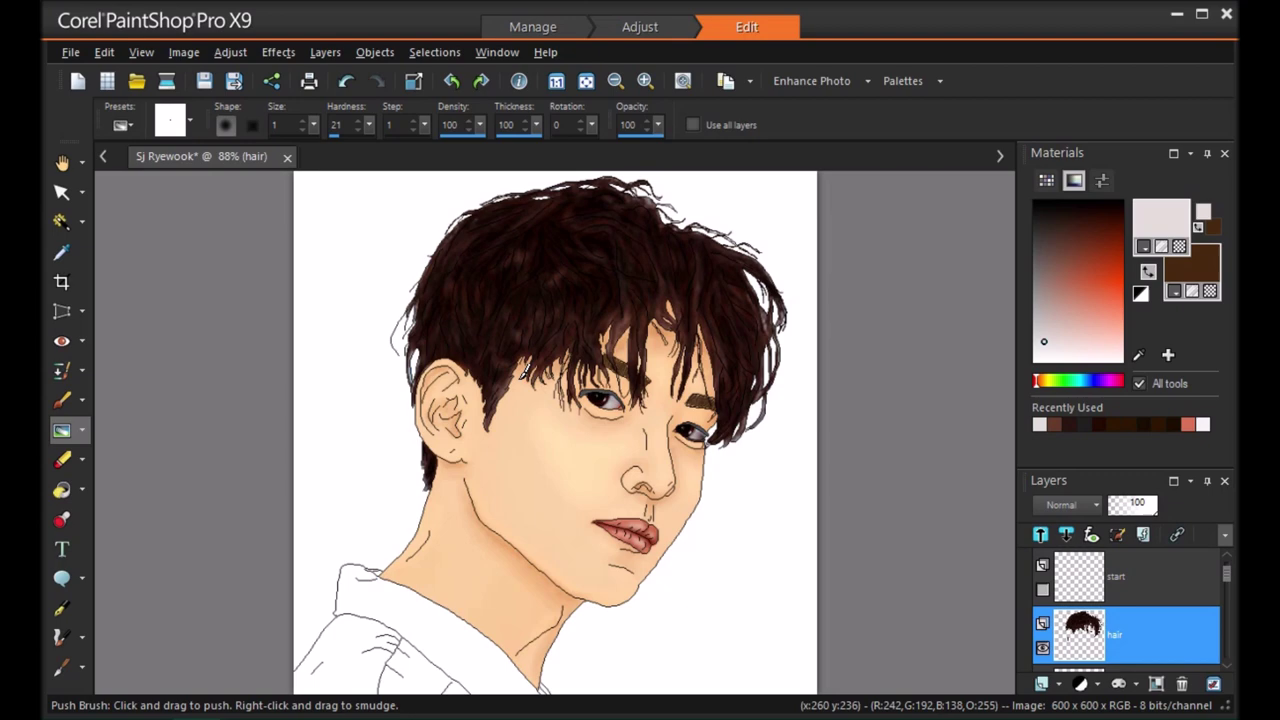
mouse_move(530, 350)
mouse_down()
mouse_move(664, 312)
mouse_move(647, 272)
mouse_move(504, 391)
mouse_move(529, 354)
mouse_move(499, 414)
mouse_move(479, 381)
mouse_up()
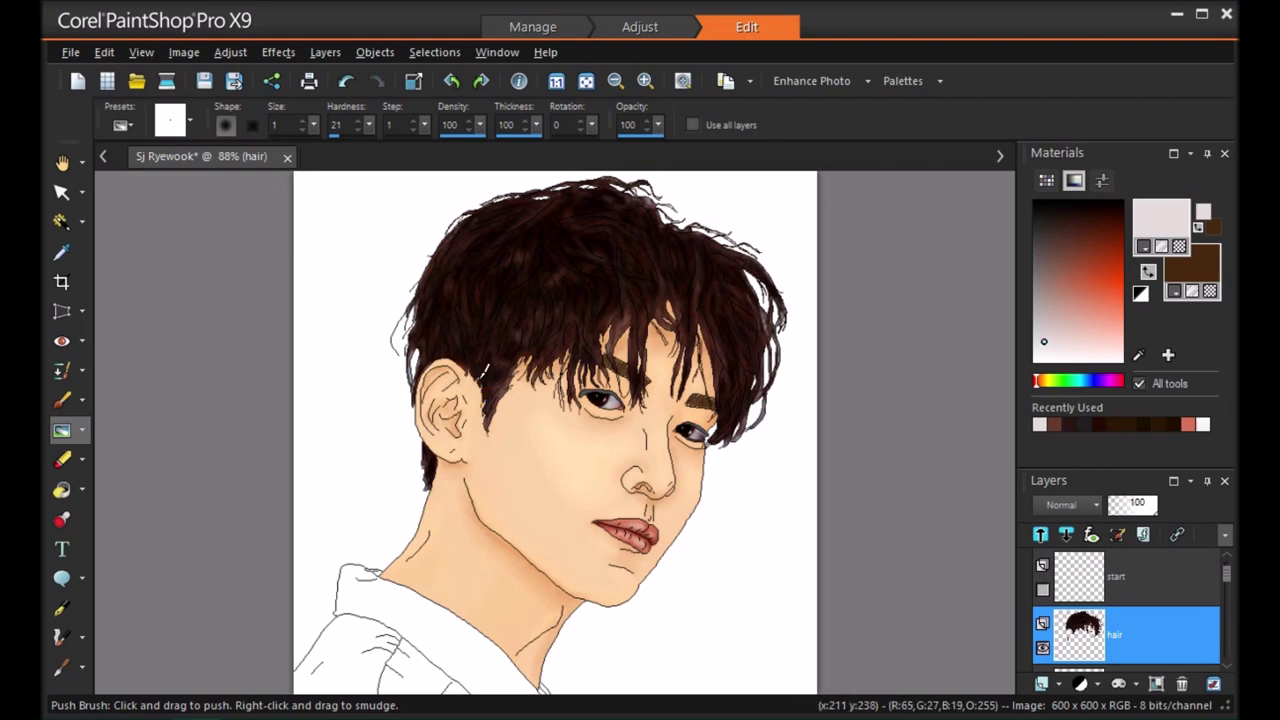
mouse_move(427, 471)
mouse_down()
mouse_move(425, 493)
mouse_move(424, 450)
mouse_up()
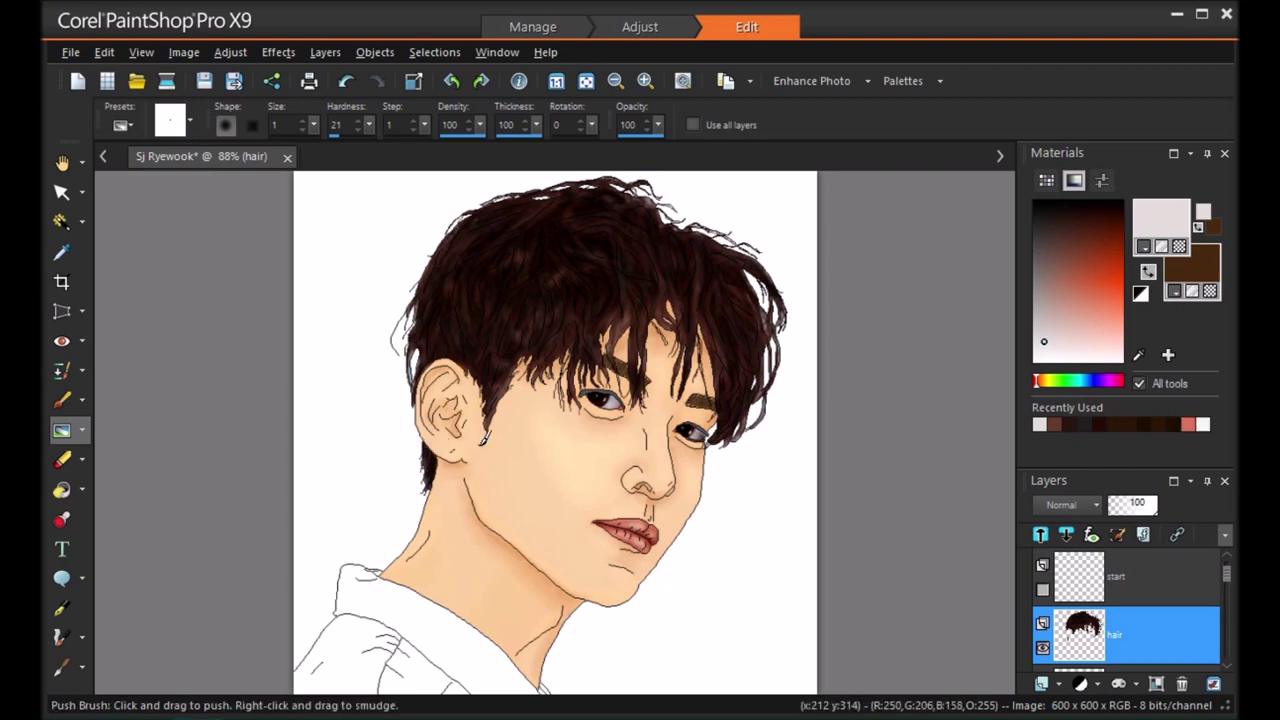
Push loose strands outward along the back edge of the hair, following the sketched flyaway lines
drag(421, 280, 404, 296)
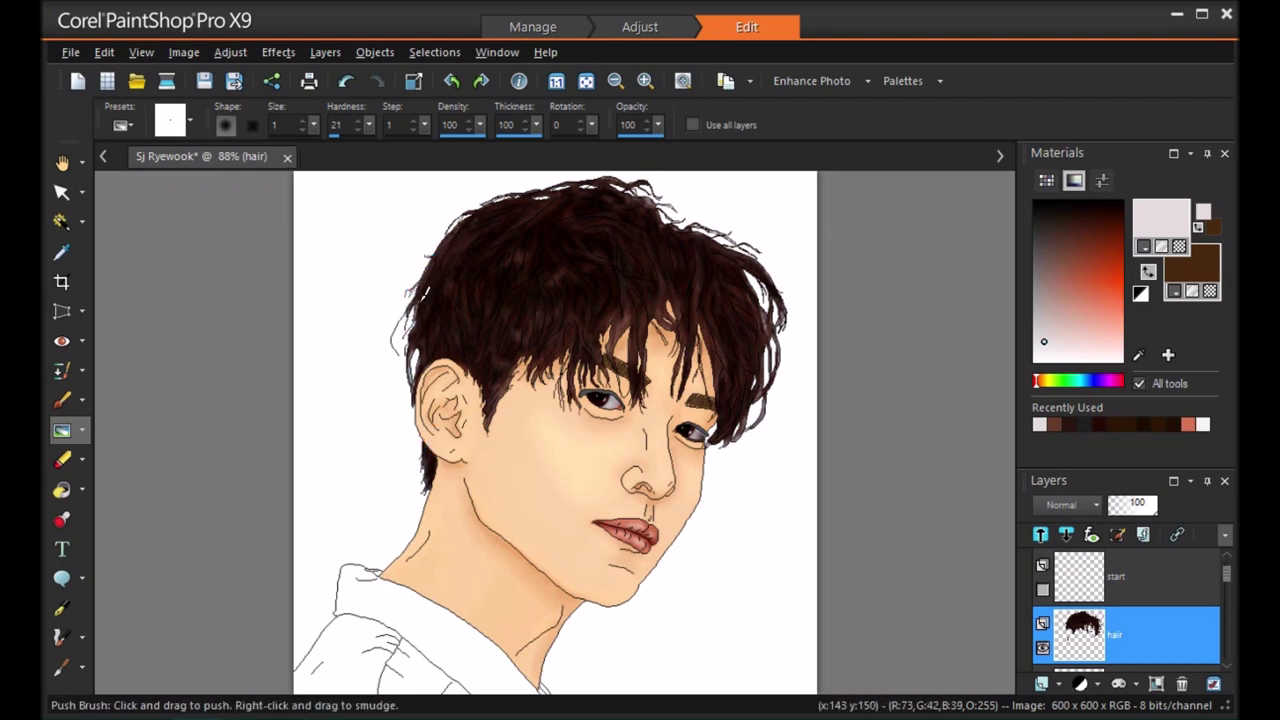
drag(395, 337, 397, 354)
drag(410, 305, 395, 349)
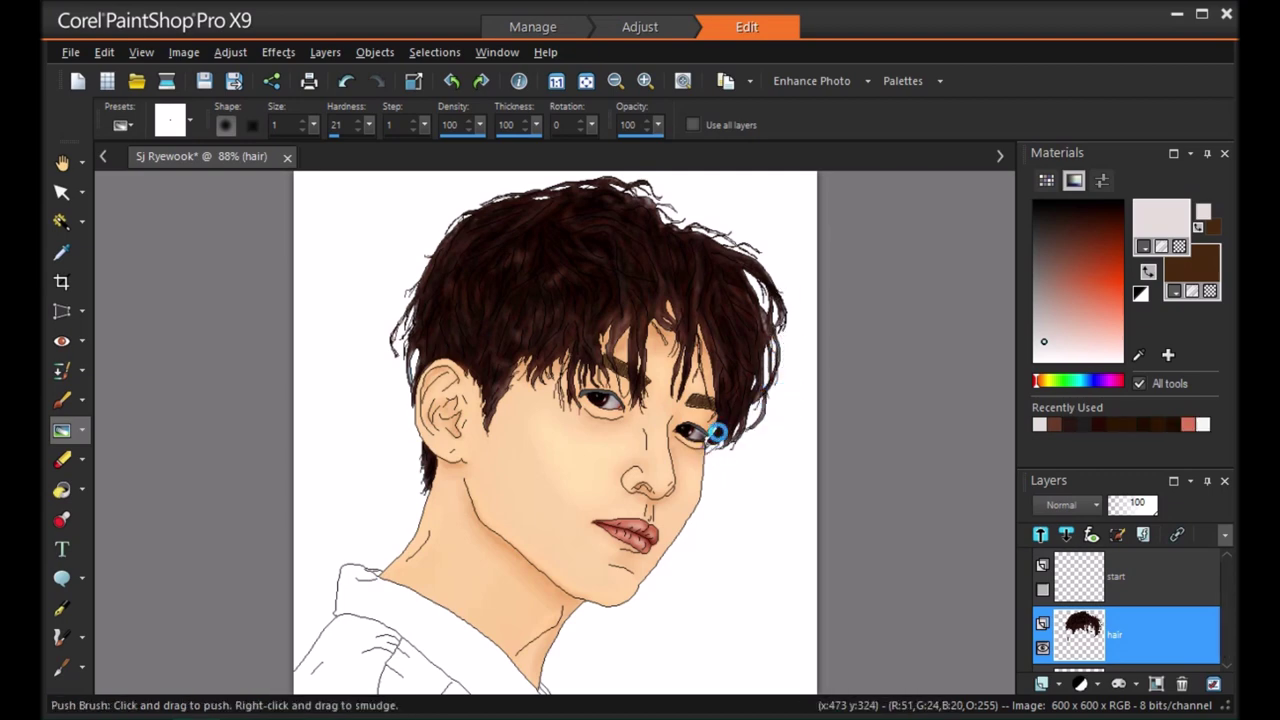
drag(403, 374, 405, 382)
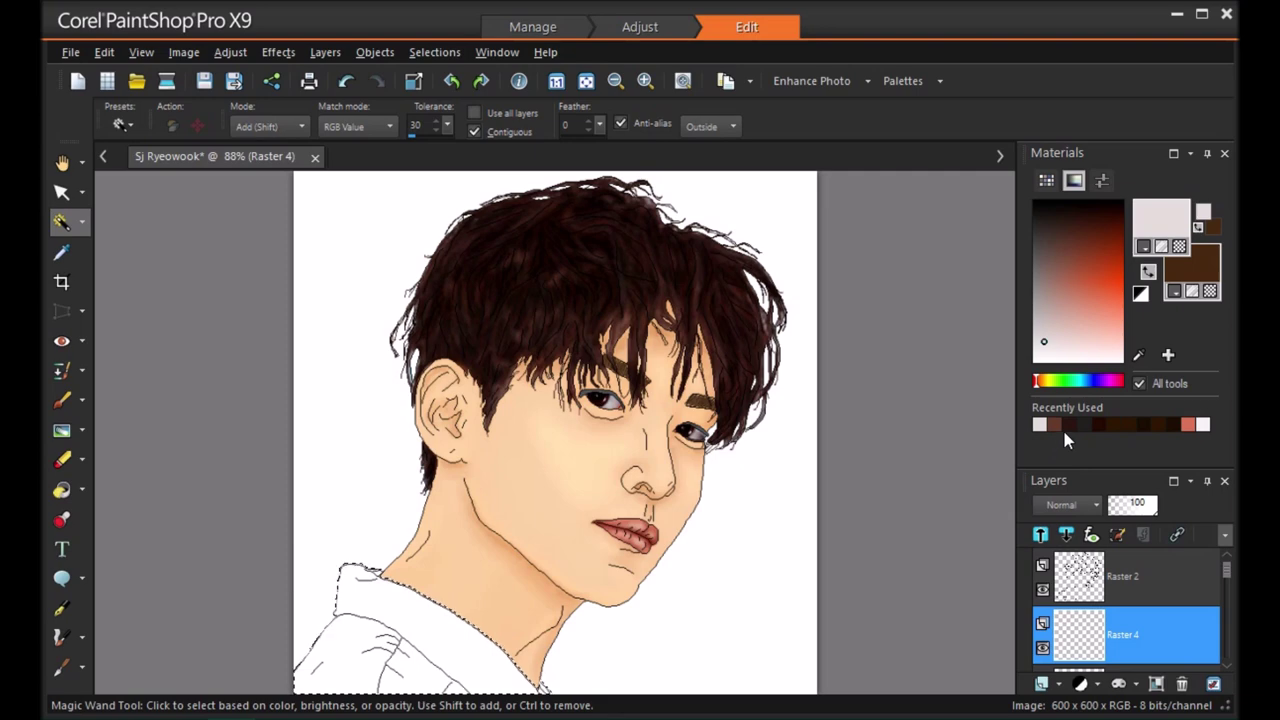
Paint the selected shirt area bright purple on the Raster 4 layer with a size 131 brush
click(1104, 381)
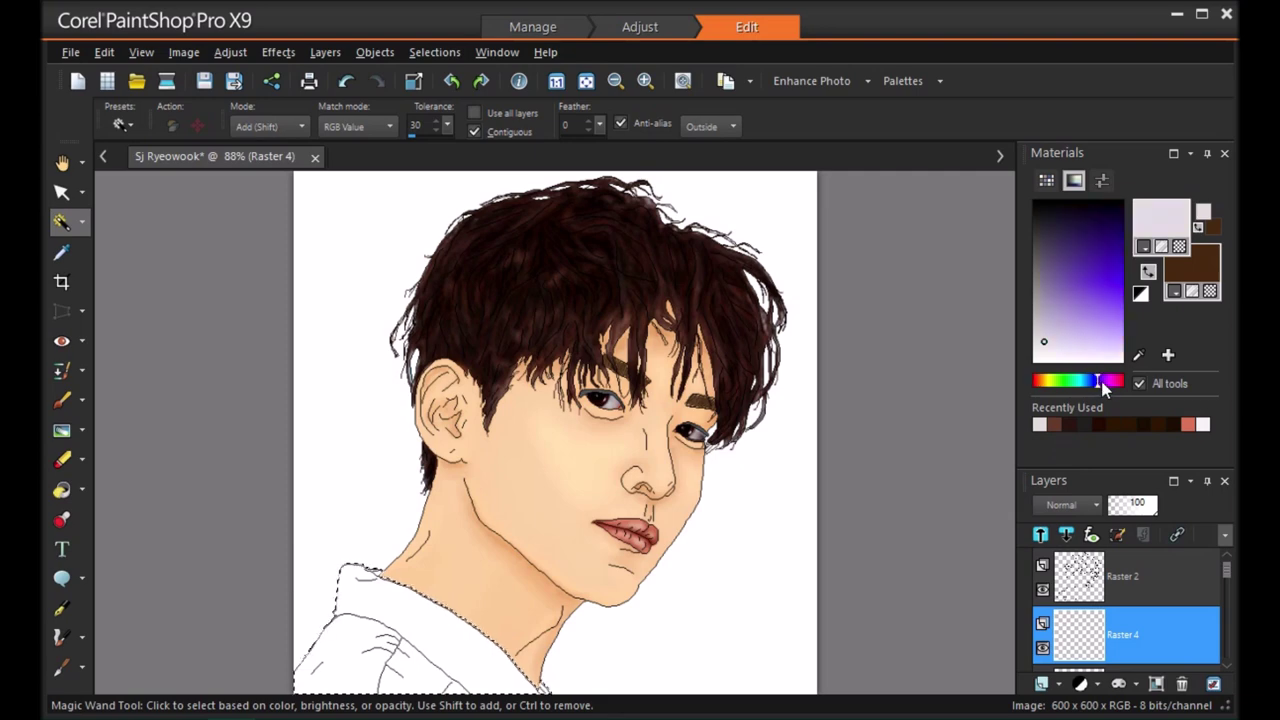
click(1113, 256)
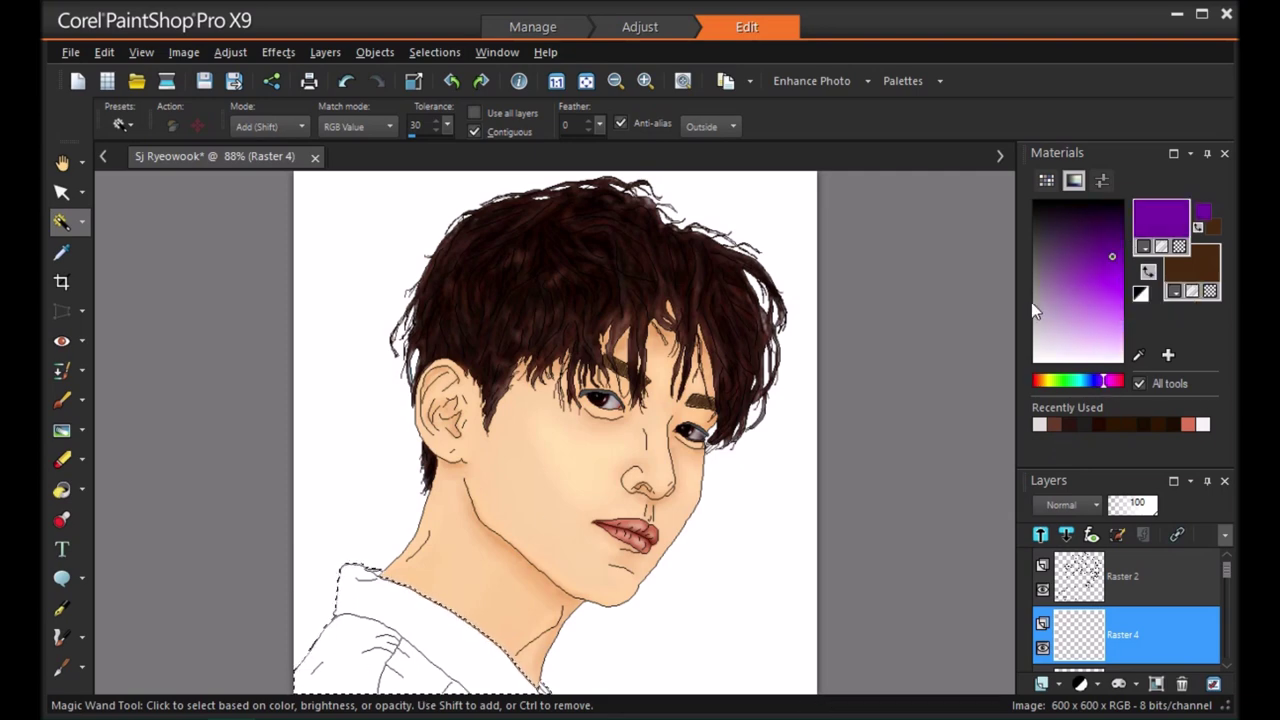
click(1066, 257)
click(1082, 257)
mouse_move(1088, 250)
mouse_down()
mouse_move(1110, 243)
mouse_move(1105, 273)
mouse_up()
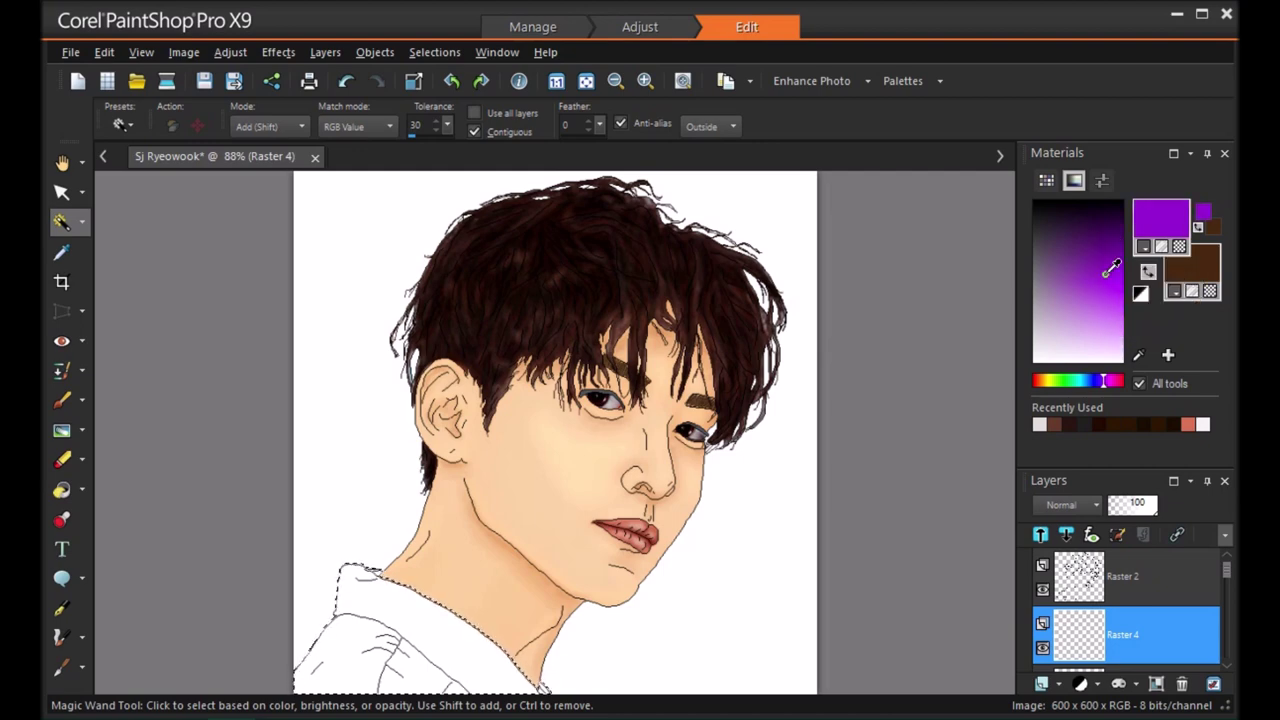
click(61, 399)
drag(314, 127, 330, 128)
drag(346, 594, 490, 648)
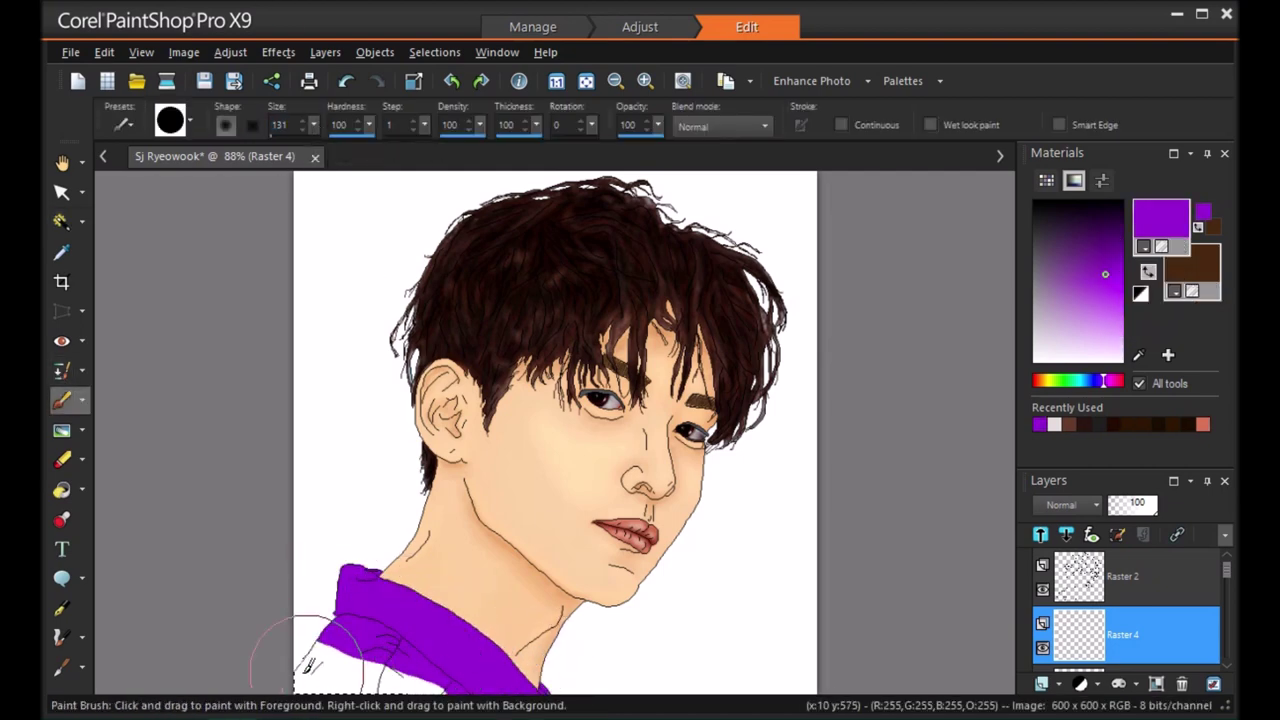
Reduce the brush size to 5 and add a new raster layer above the purple shirt layer
click(313, 124)
drag(380, 150, 296, 150)
click(1040, 685)
click(1107, 530)
key(Return)
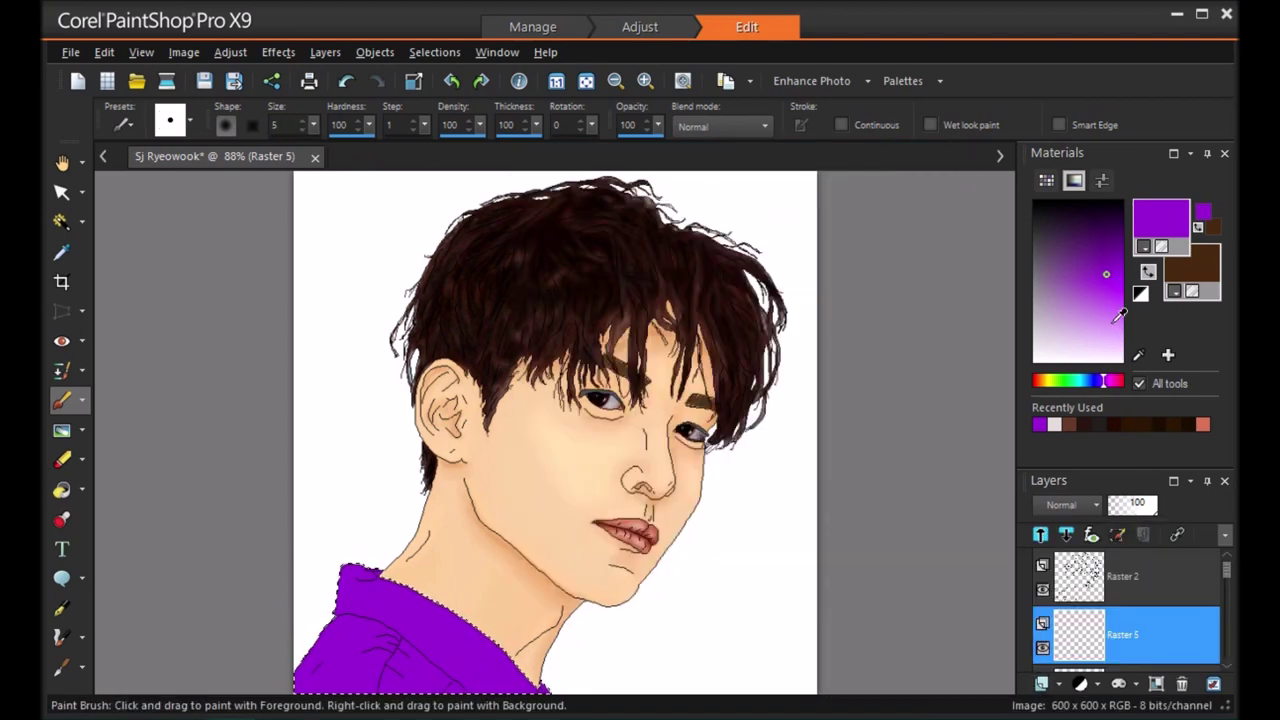
Paint light purple highlights on the collar, shoulder and front of the shirt with a size 29 brush
click(1111, 317)
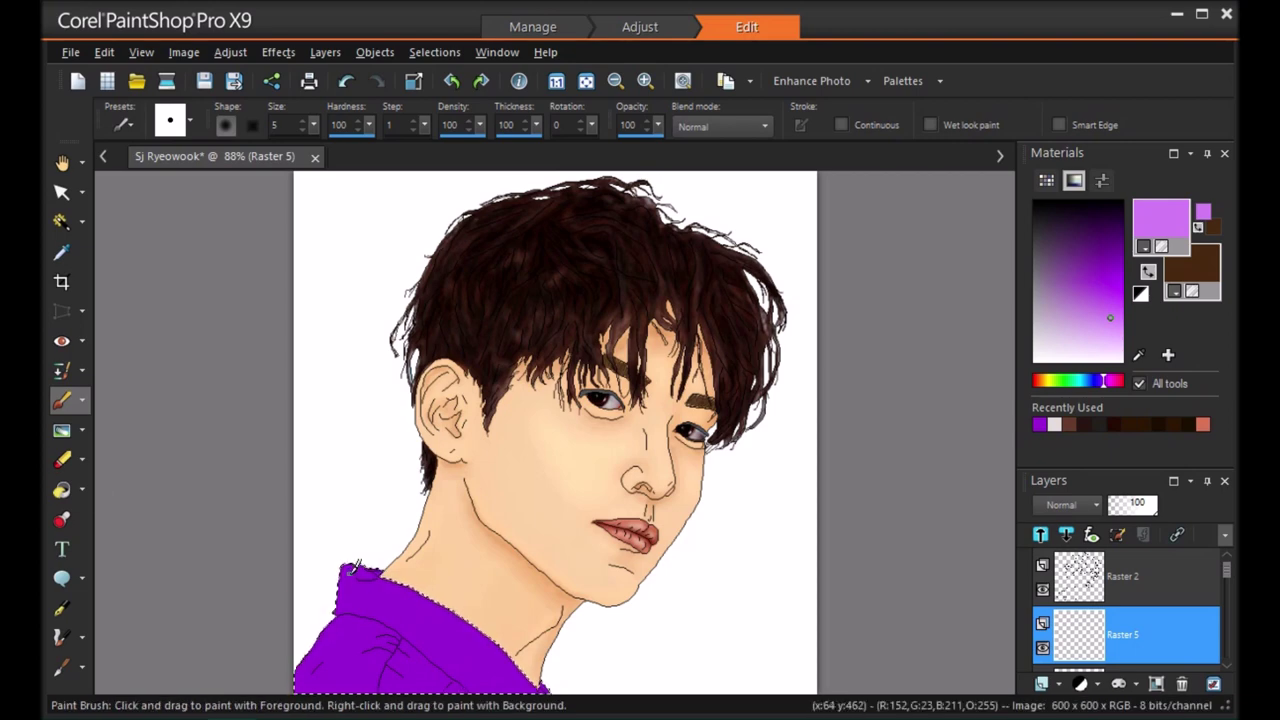
drag(313, 125, 342, 138)
mouse_move(349, 562)
mouse_down()
mouse_move(395, 555)
mouse_move(350, 572)
mouse_up()
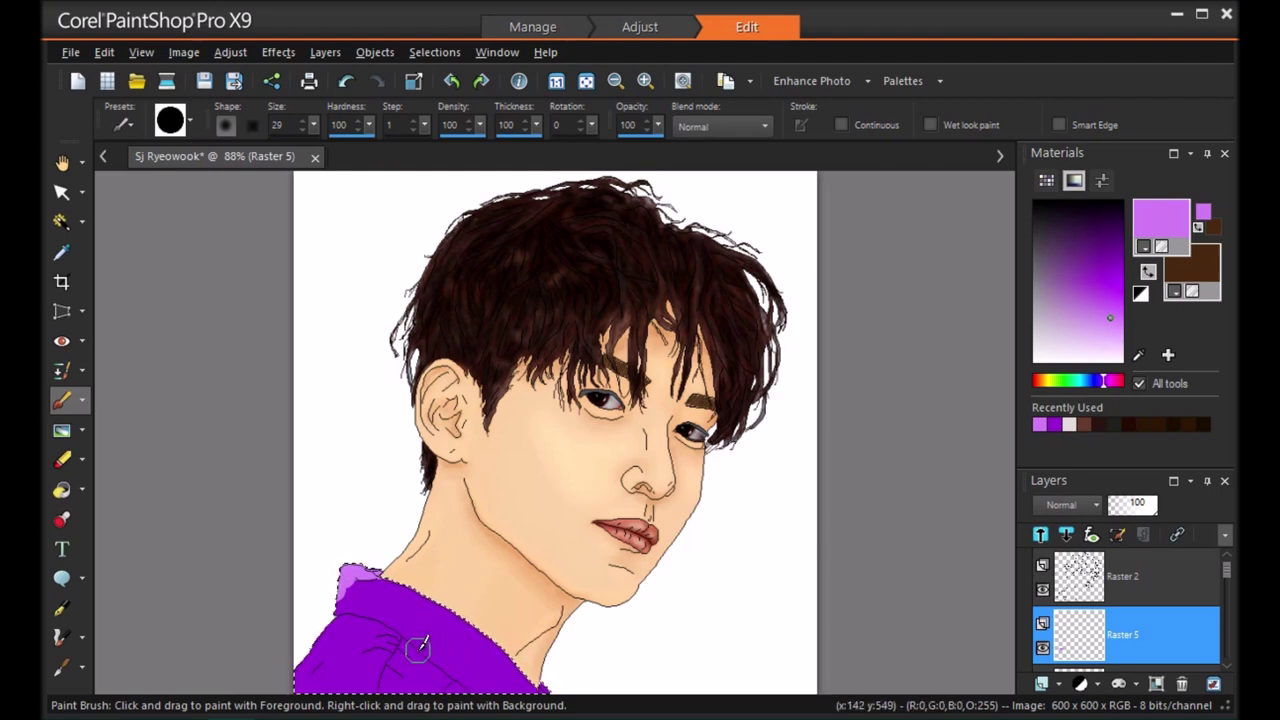
drag(323, 640, 308, 688)
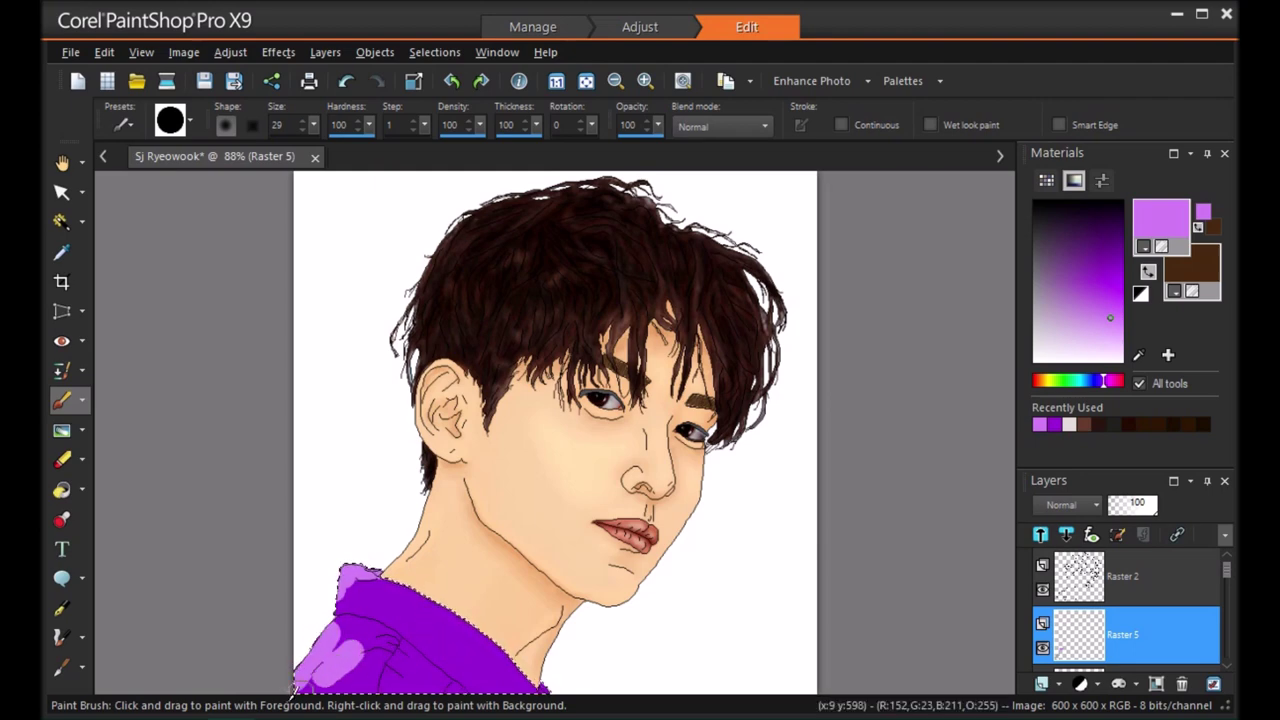
drag(505, 682, 490, 650)
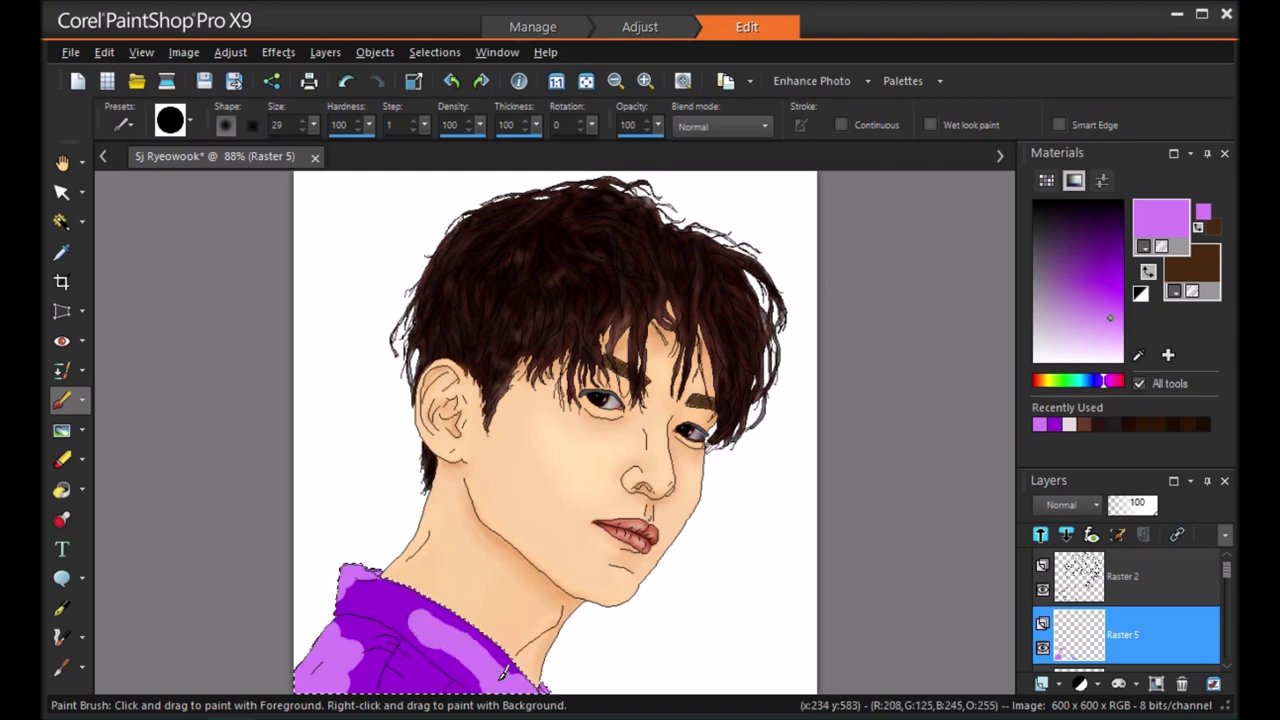
drag(424, 680, 385, 651)
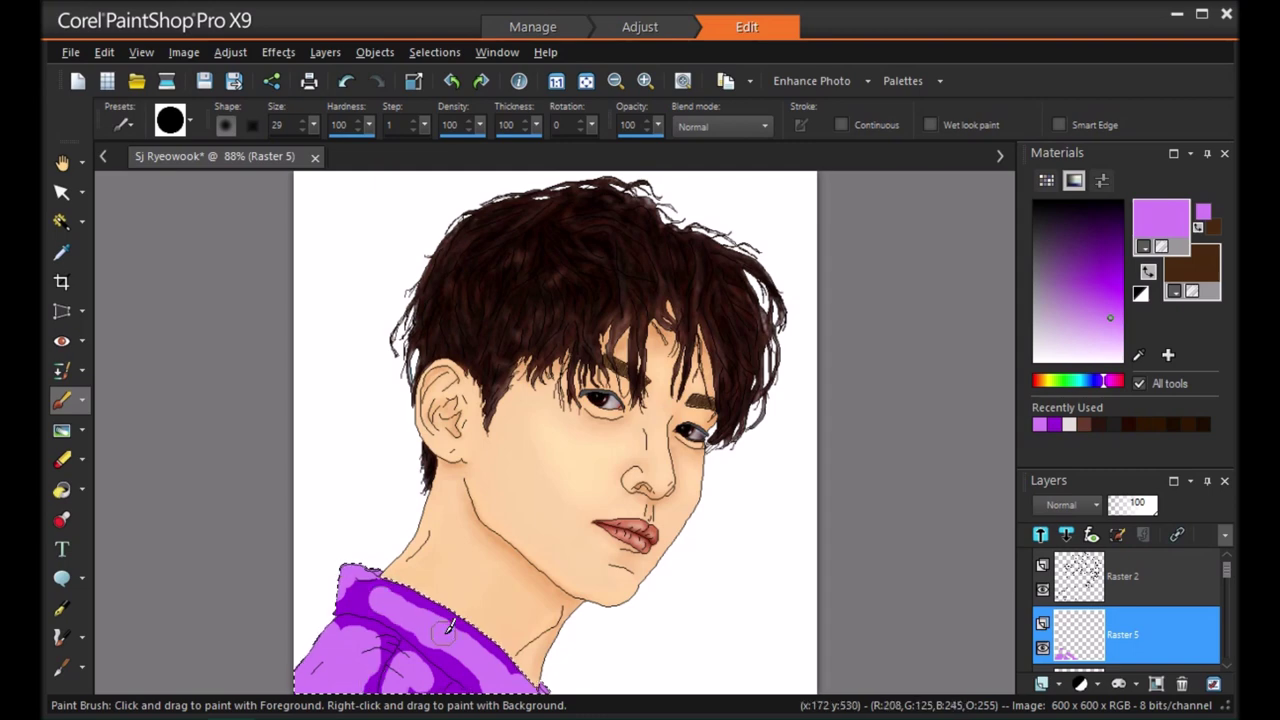
Trim the light purple shirt highlights with a size 16 eraser and soften them with an Average blur at filter aperture 19
click(62, 459)
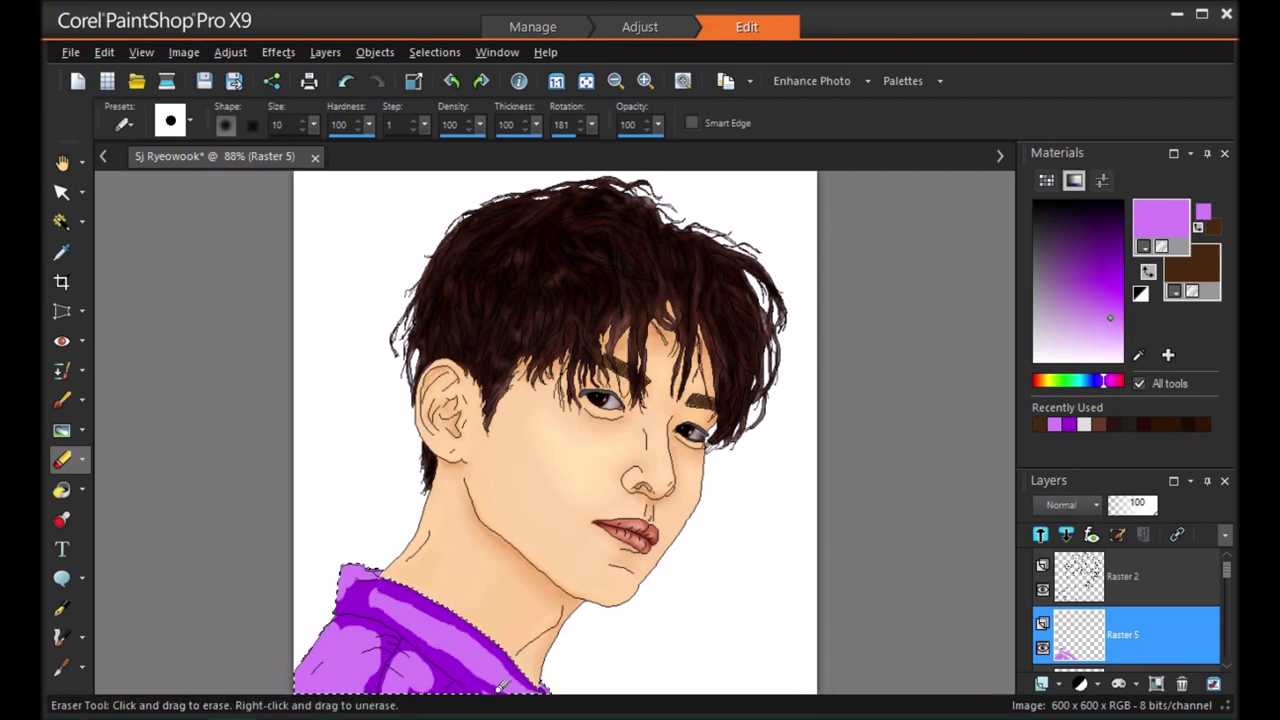
click(303, 121)
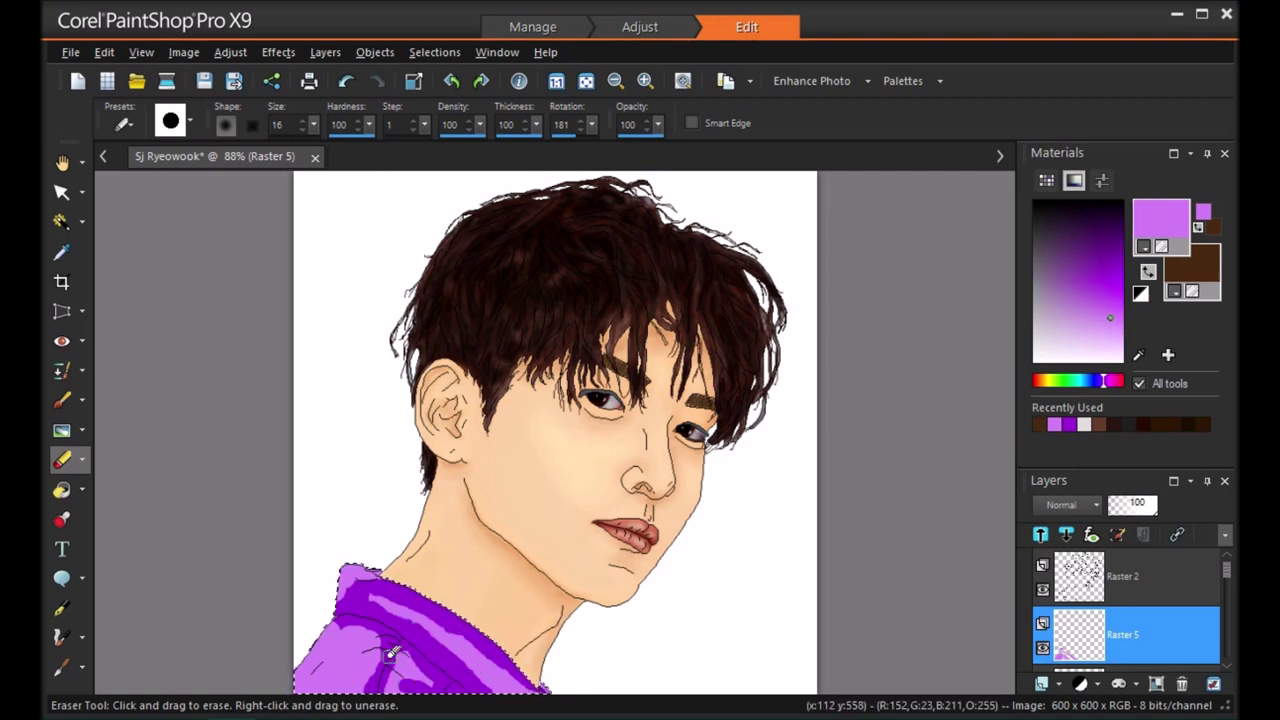
click(230, 52)
mouse_move(430, 363)
click(529, 366)
drag(1129, 406, 1165, 415)
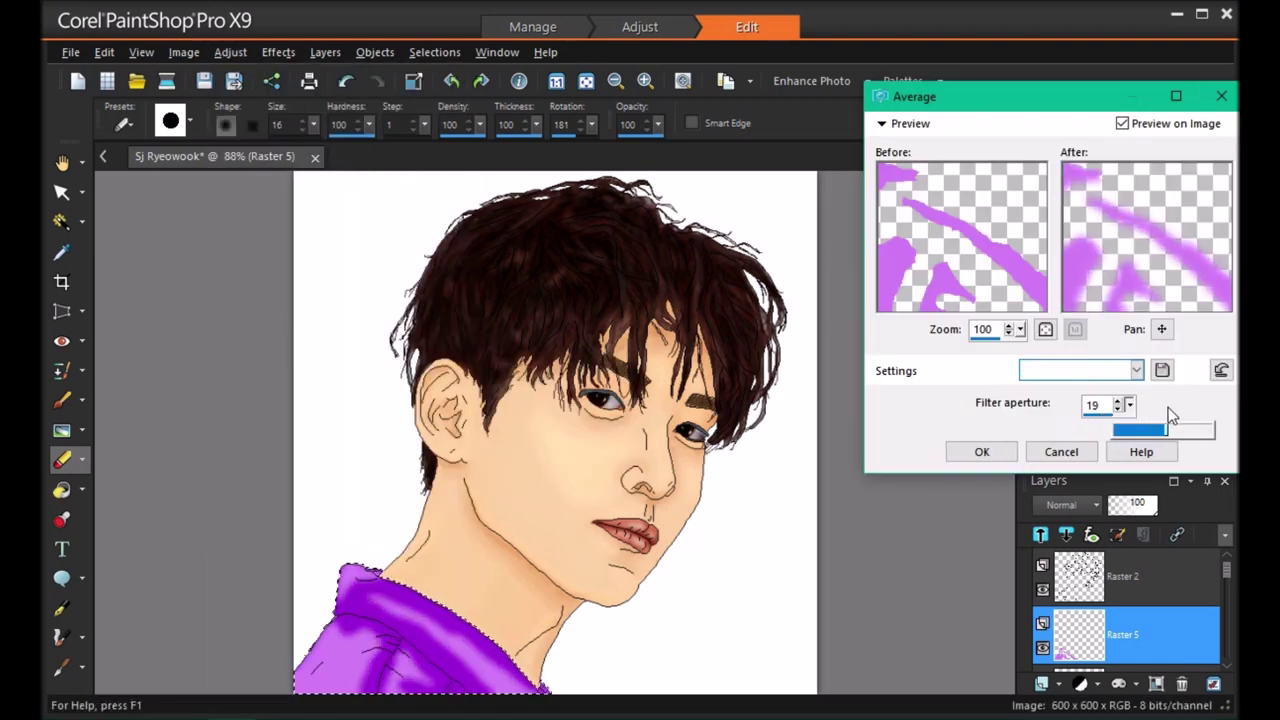
click(982, 452)
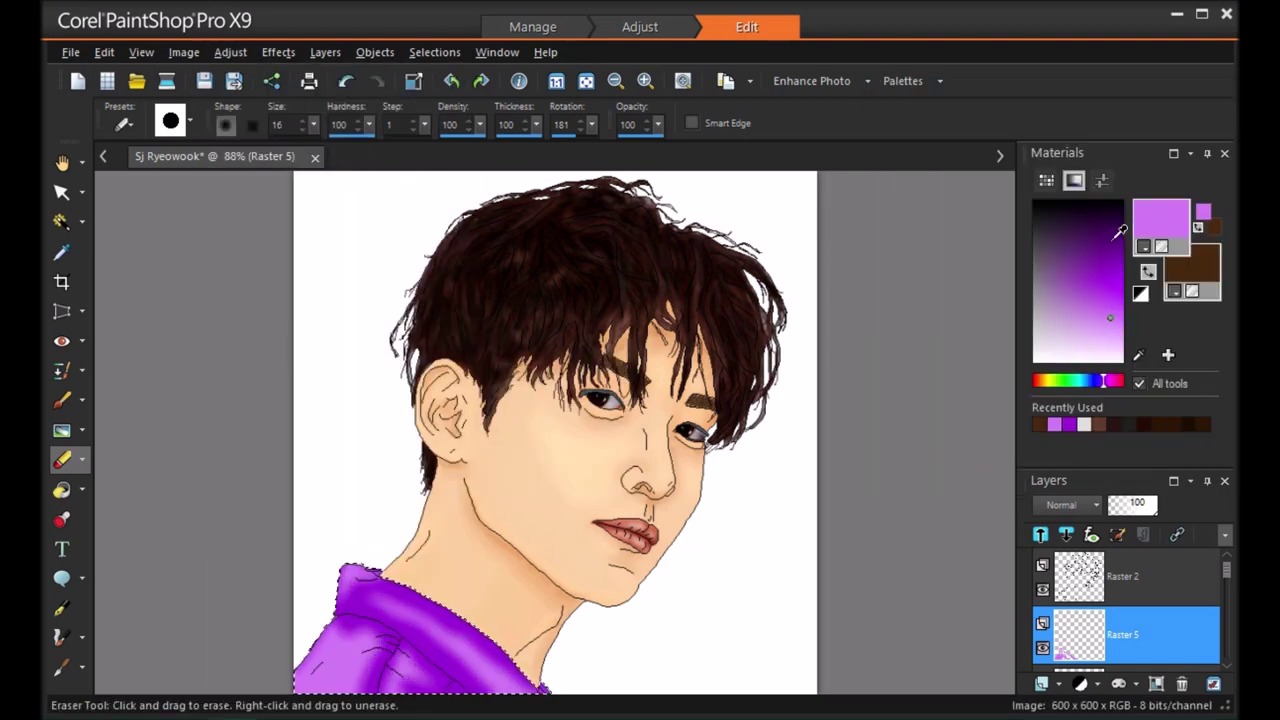
Paint dark purple shadows along the collar's neck edge at brush size 29 and over the shirt's fold lines at size 5
click(61, 251)
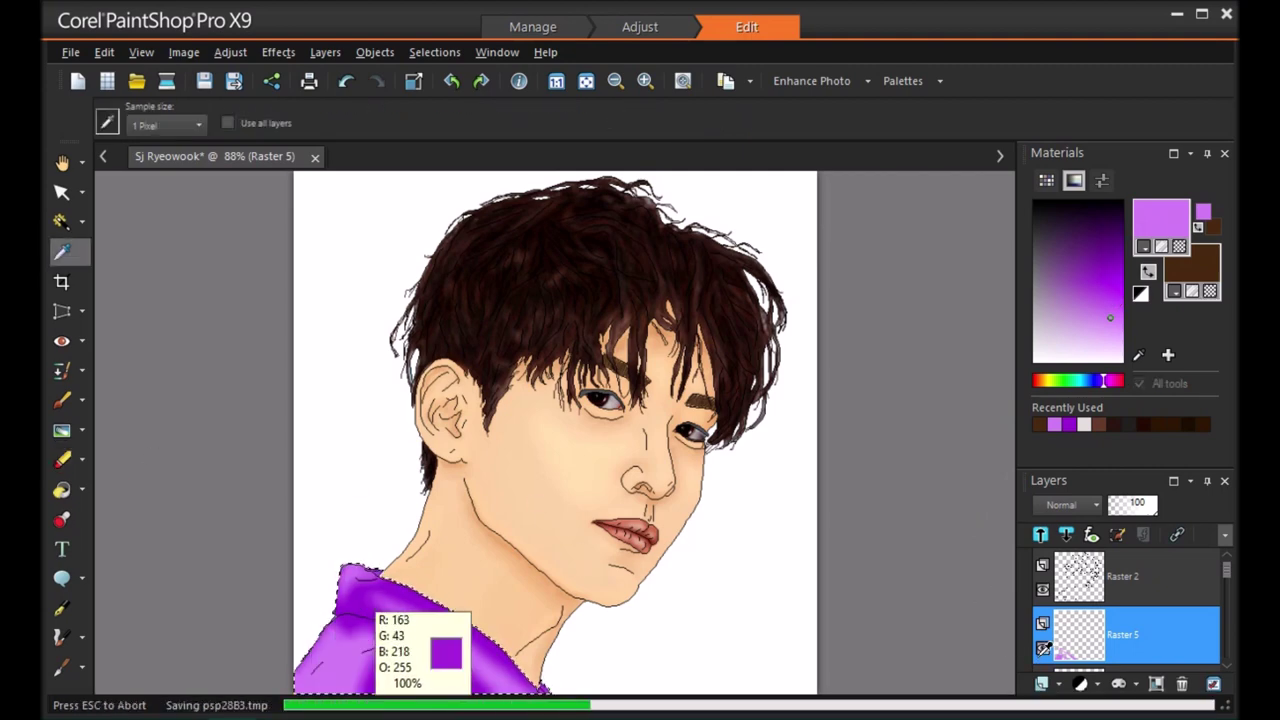
click(408, 620)
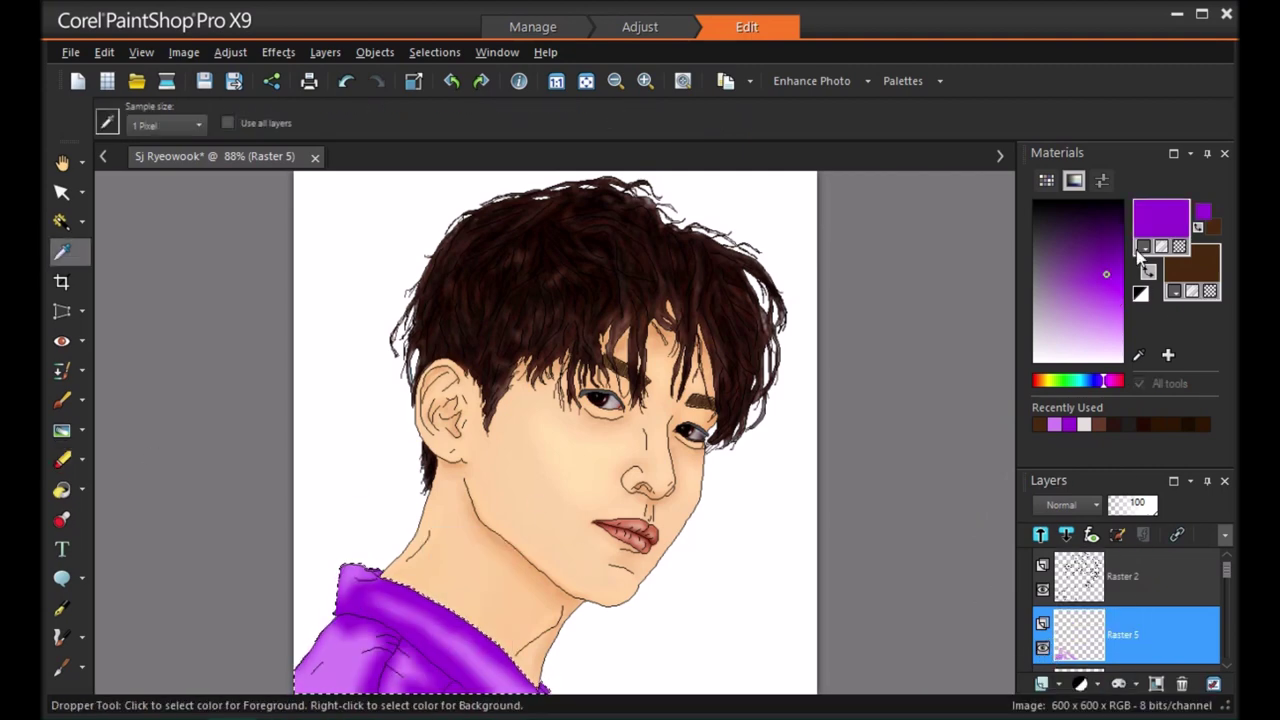
click(1109, 235)
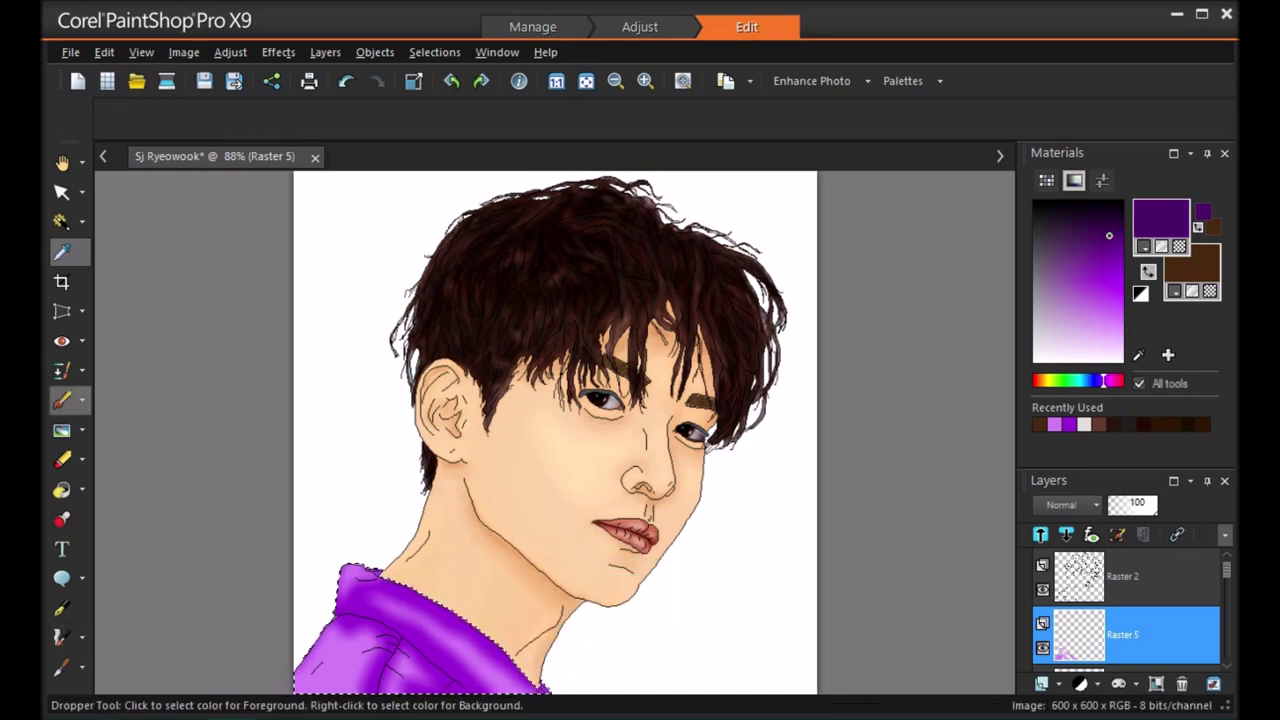
click(61, 399)
drag(533, 668, 488, 632)
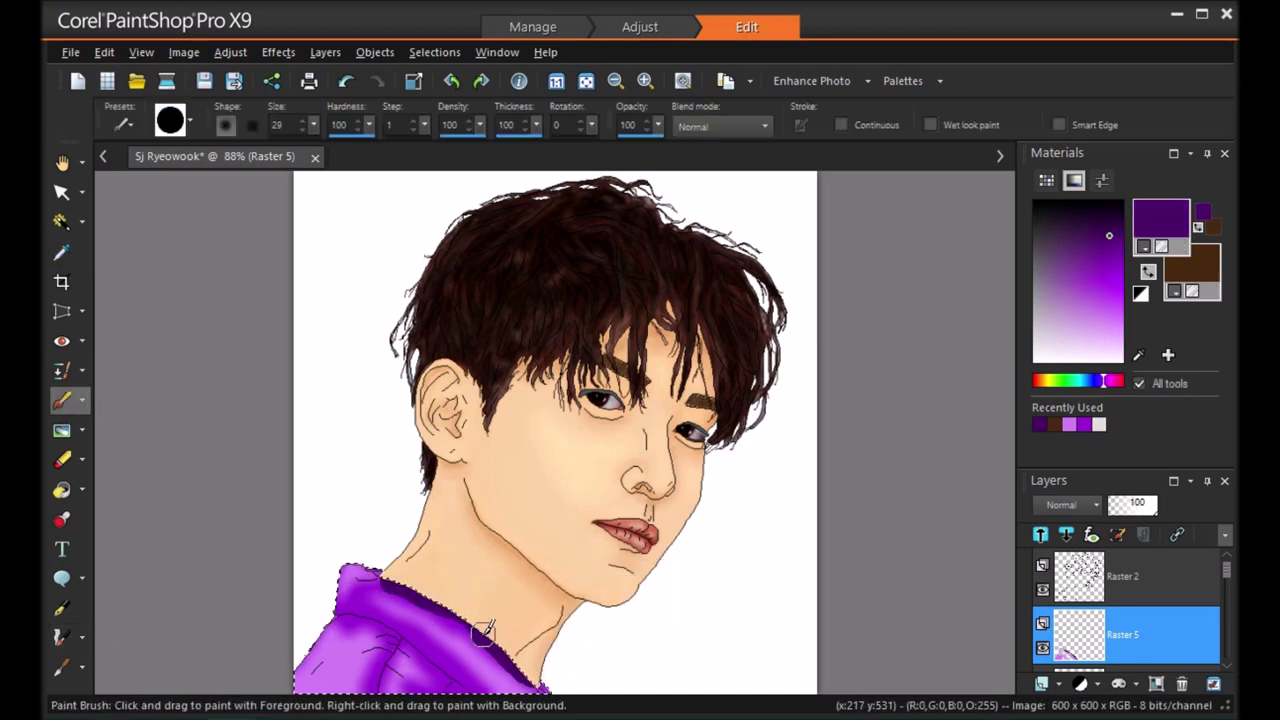
double_click(303, 125)
text(4)
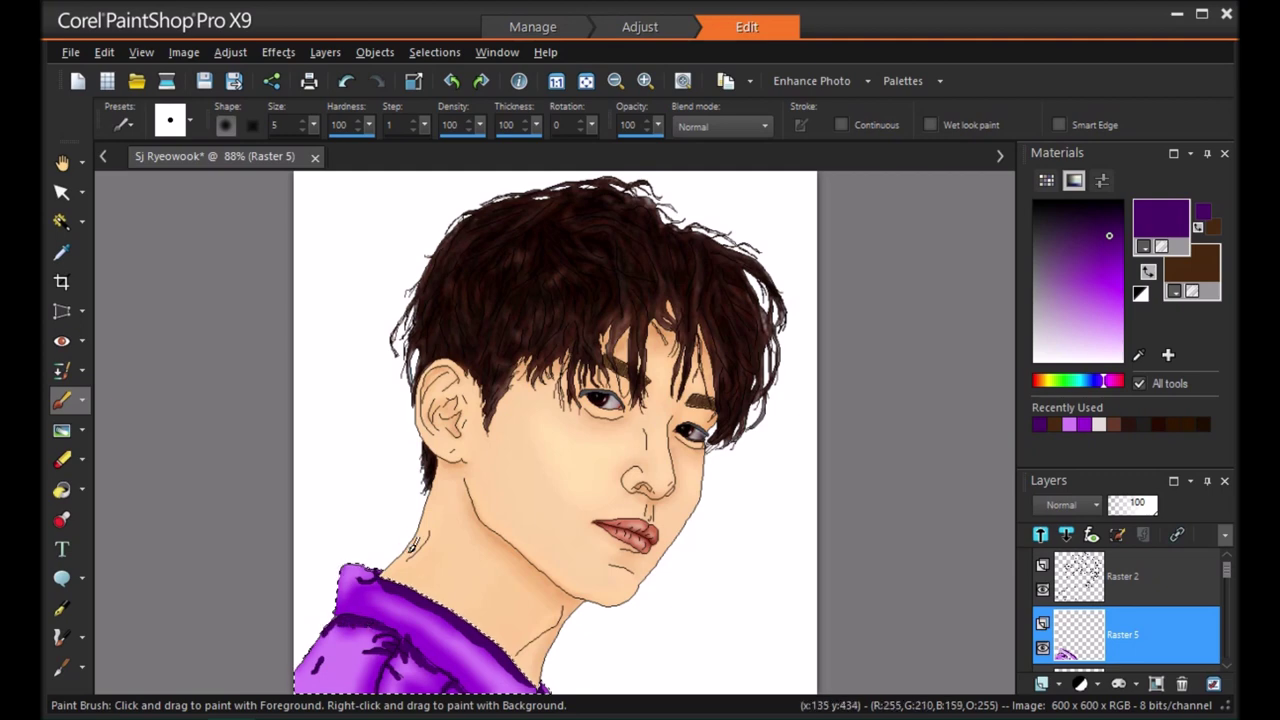
Soften the dark purple fold shadows on the shirt with the Average blur
click(230, 52)
mouse_move(369, 374)
click(530, 366)
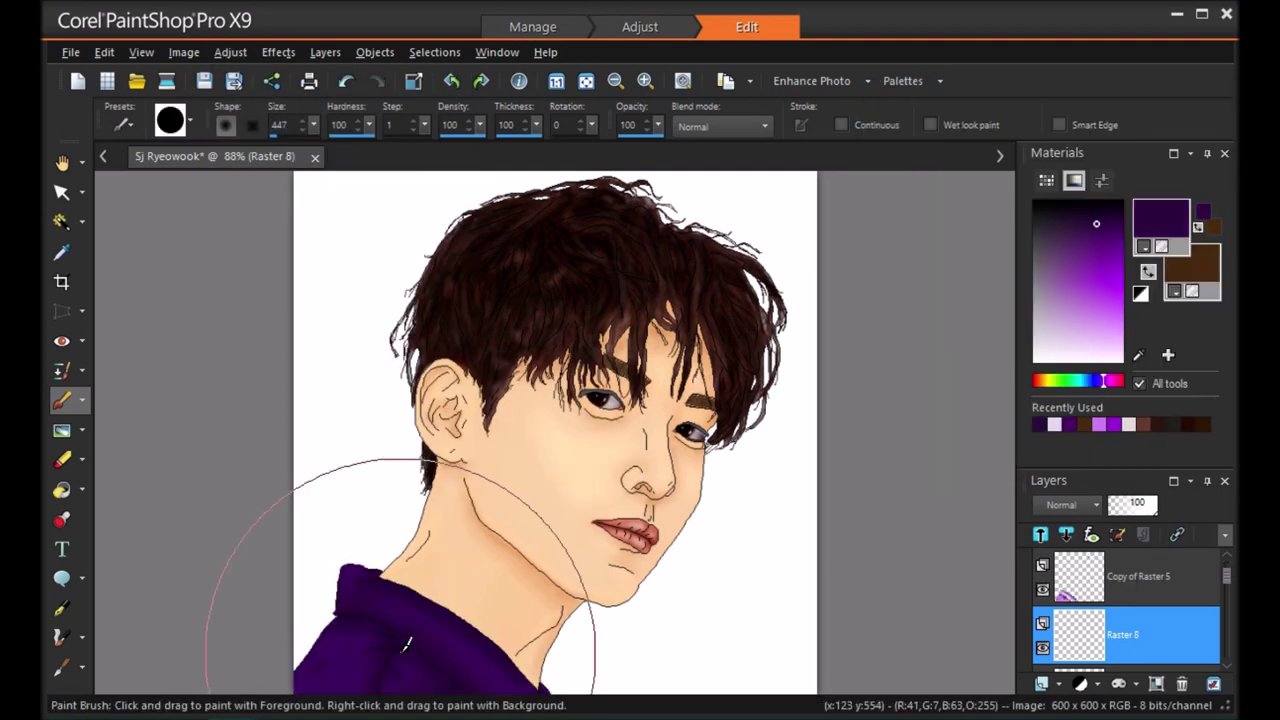
Paint pale lilac highlight strokes on the collar, shoulder and shirt front on the Raster 8 layer with a size 10 brush
drag(313, 128, 222, 182)
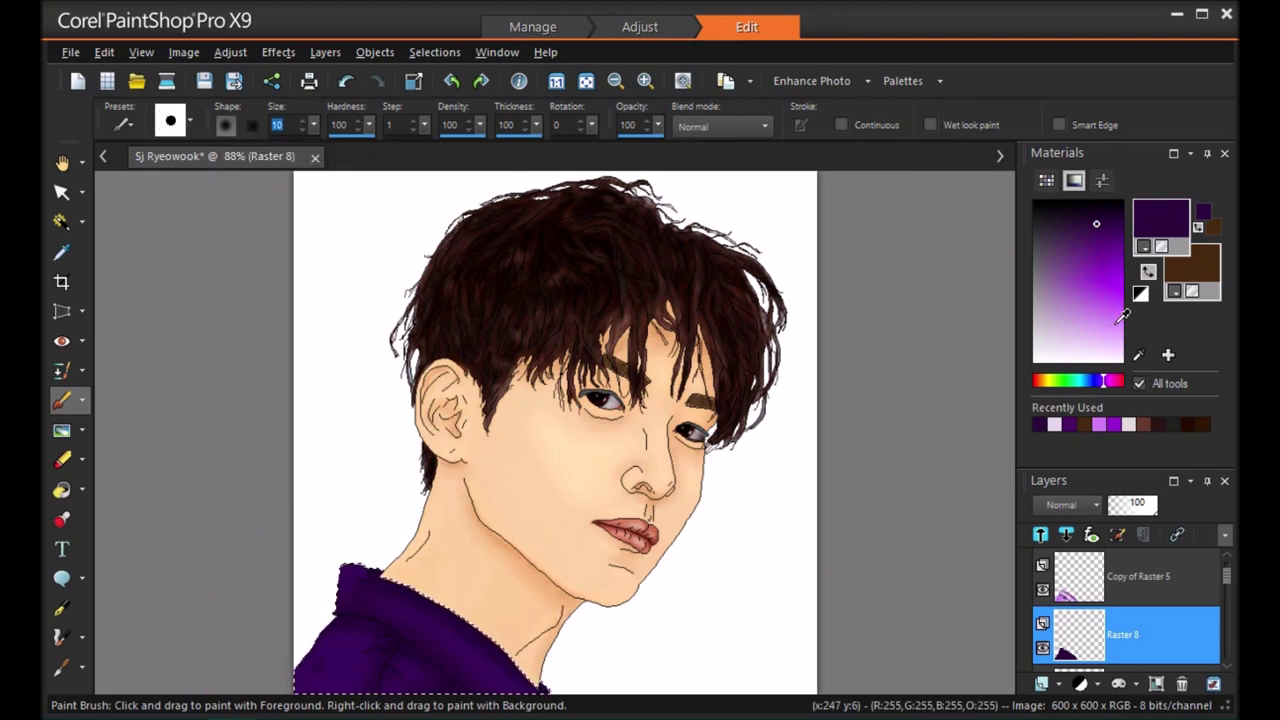
click(1104, 340)
drag(379, 603, 401, 608)
mouse_move(322, 650)
mouse_down()
mouse_move(339, 648)
mouse_move(344, 683)
mouse_move(417, 690)
mouse_up()
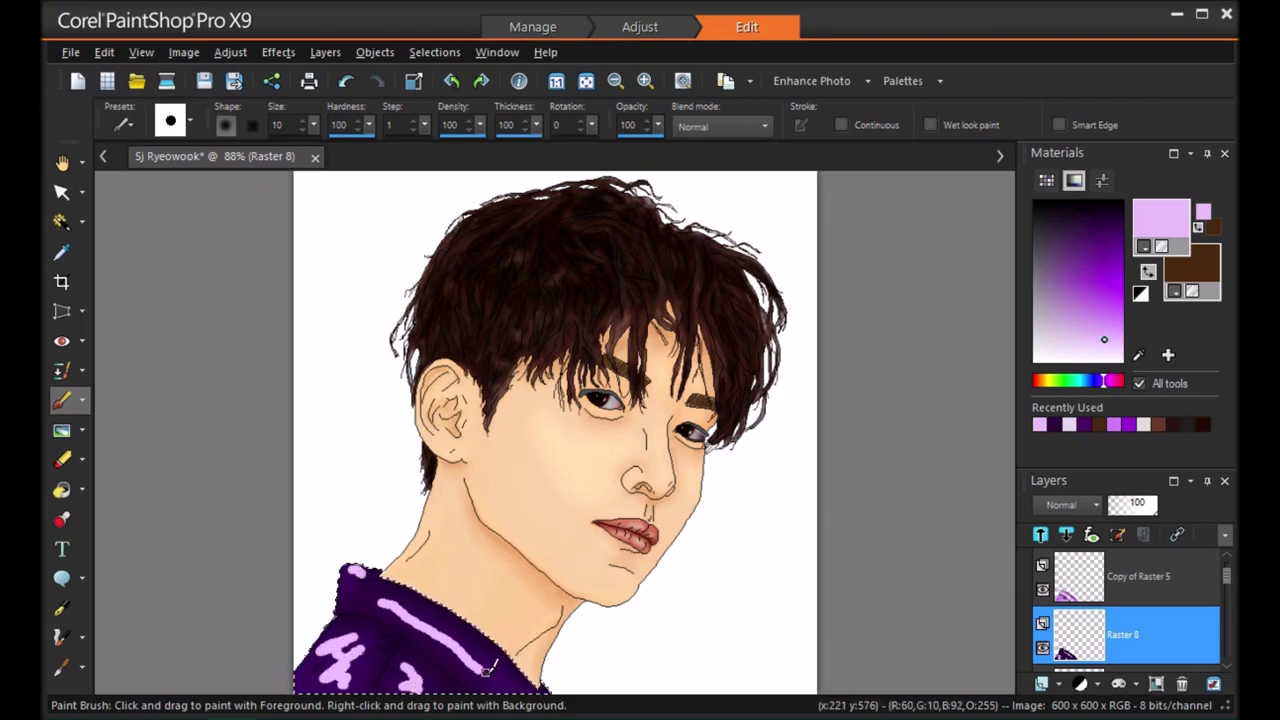
Blur the pale lilac strokes on the Raster 8 layer with the Average filter at aperture 19
click(230, 52)
mouse_move(455, 370)
click(527, 366)
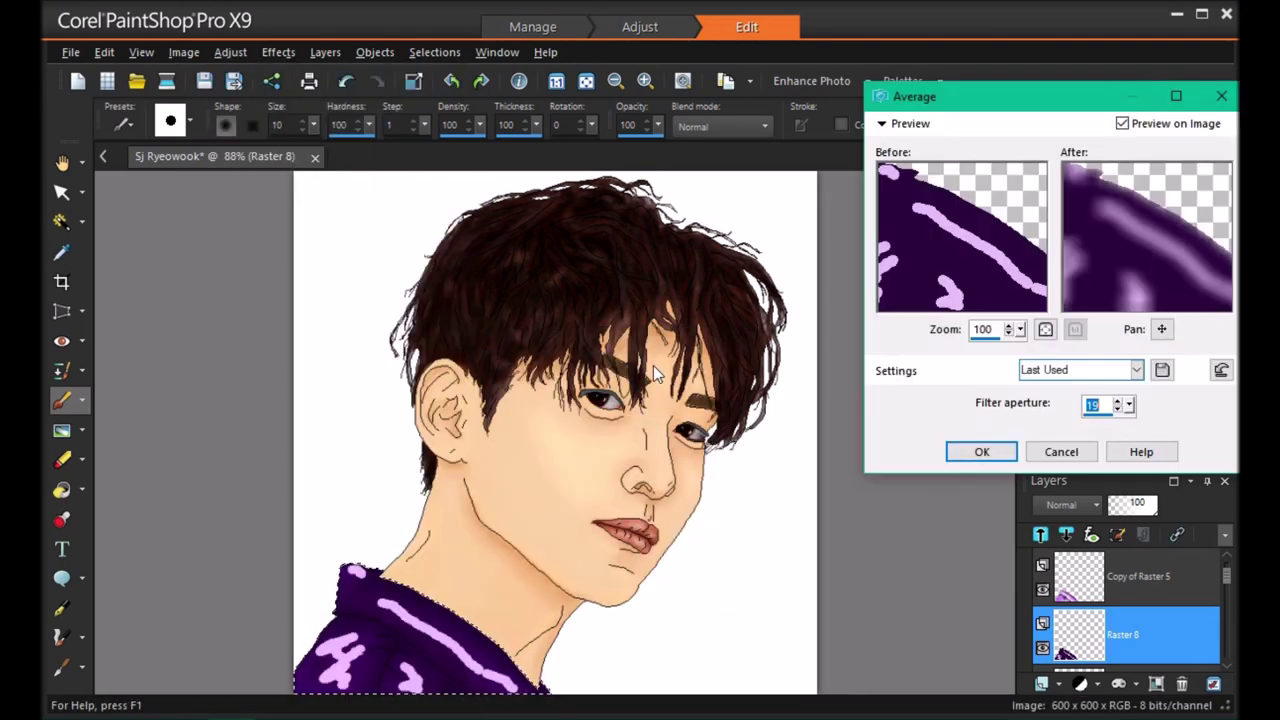
click(981, 451)
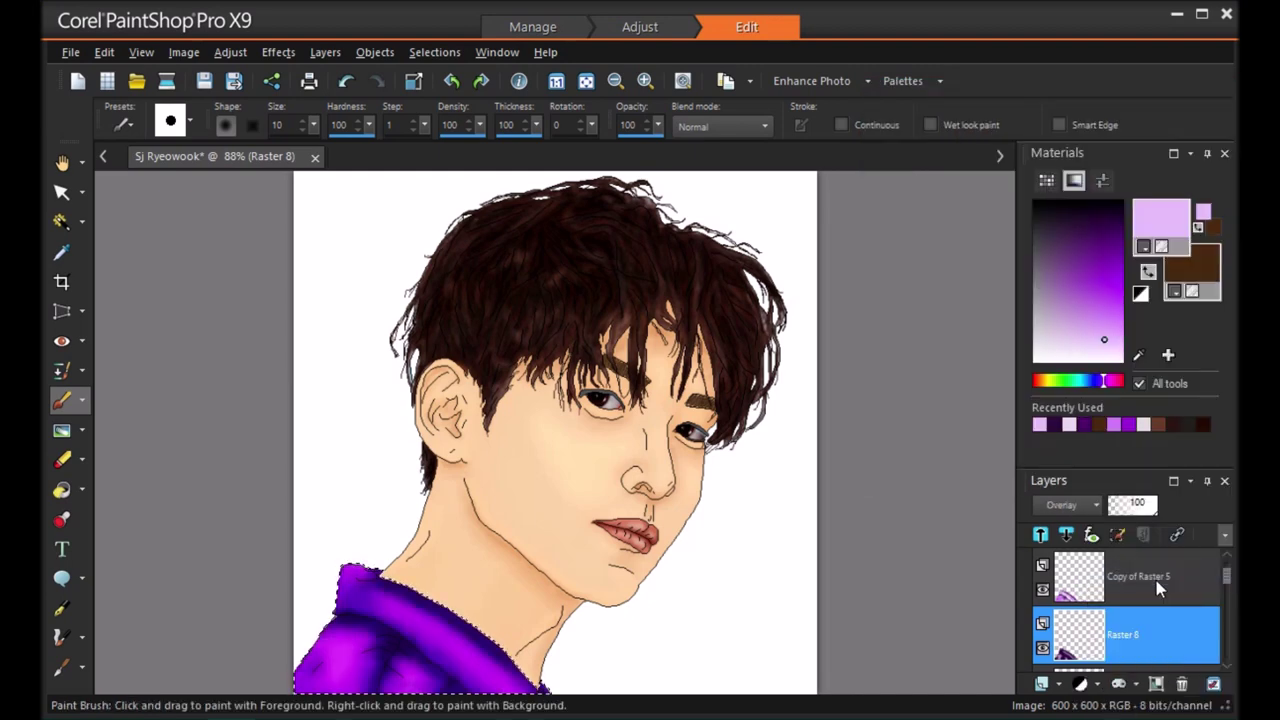
Try different blend modes on the shirt shading, then use Dodge on the Raster 7 layer with its opacity at 92
click(1091, 508)
click(1164, 657)
click(1077, 505)
click(1142, 603)
click(1082, 505)
click(1171, 416)
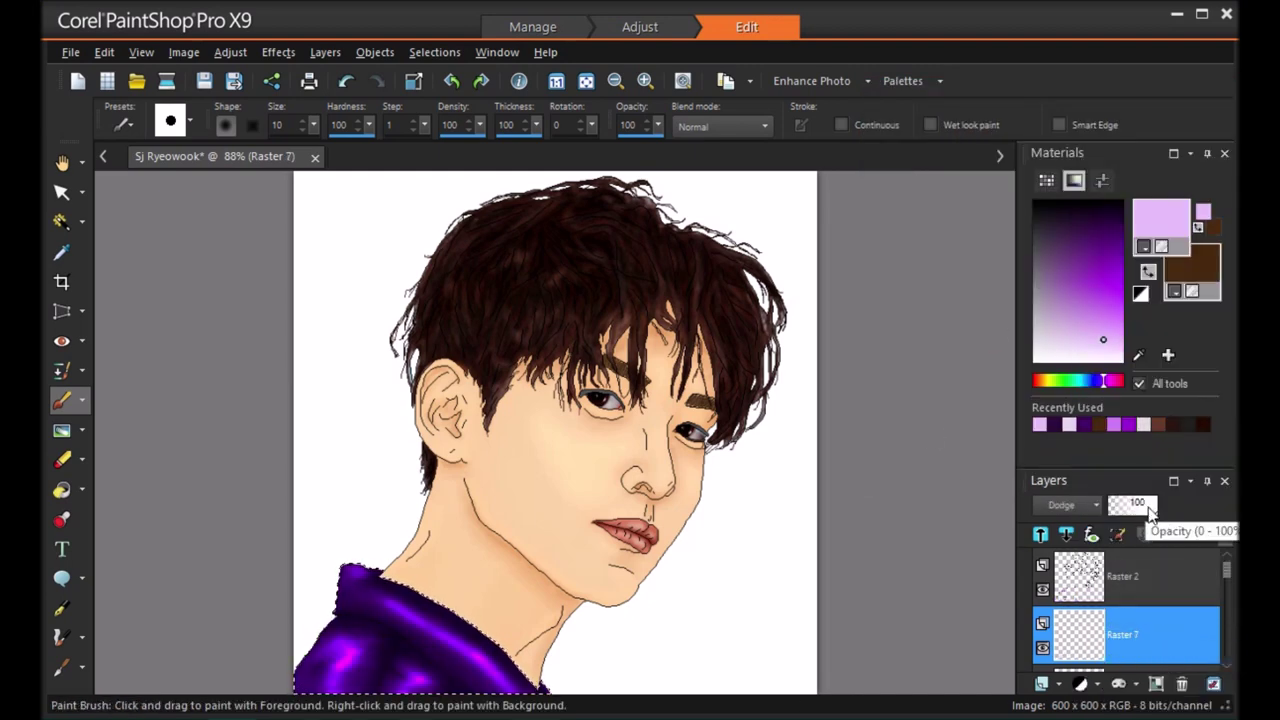
drag(1158, 518, 1155, 517)
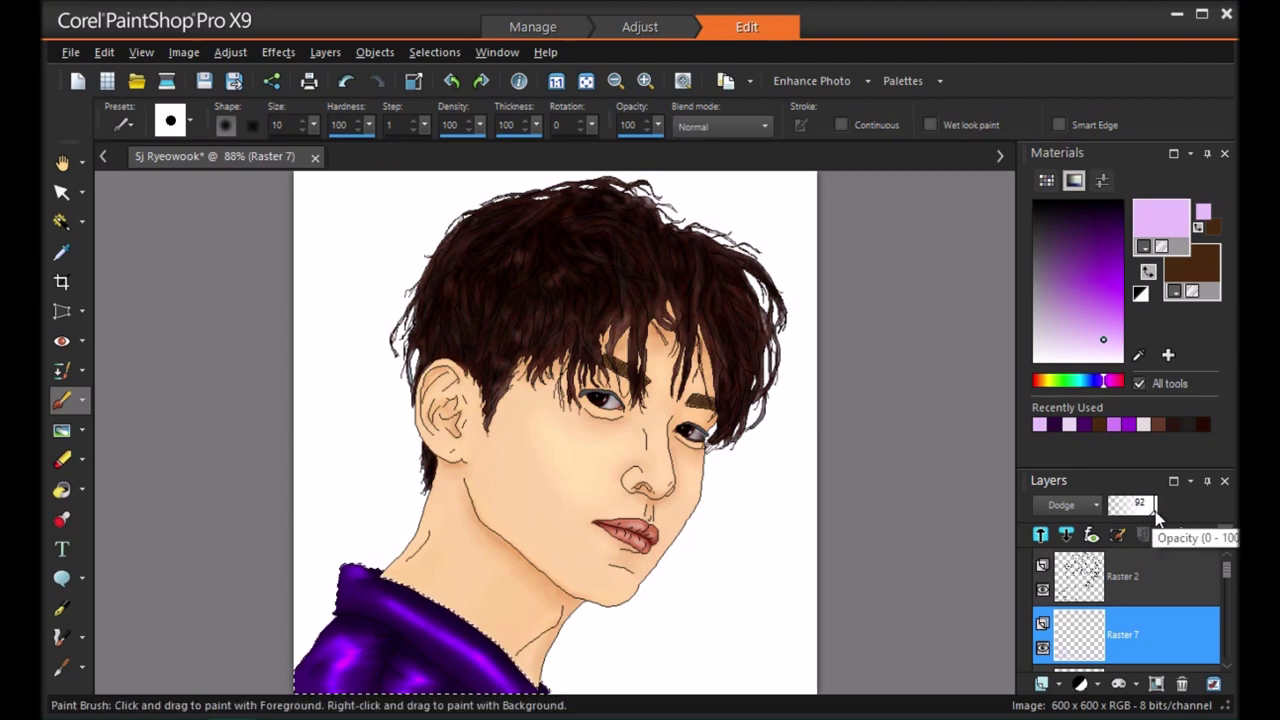
Fill the selected background around the portrait with mid grey, using a size 187 brush and Flood Fill
key(s)
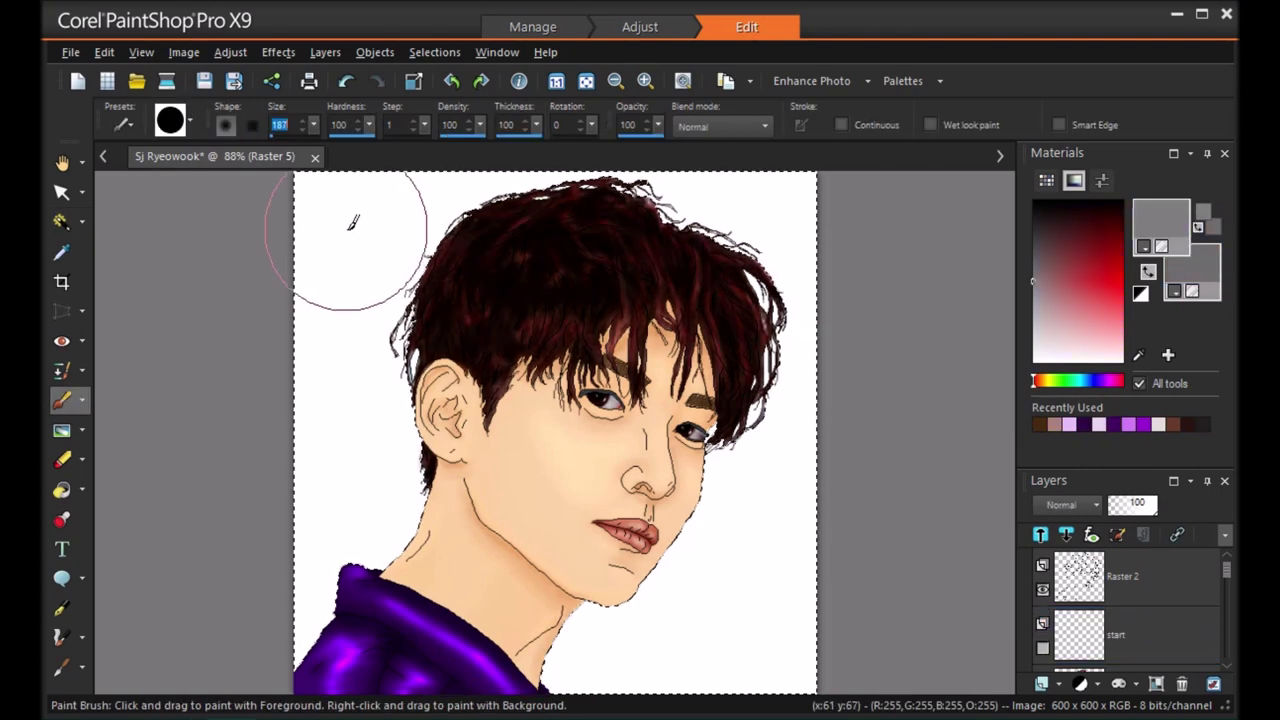
mouse_move(357, 229)
mouse_down()
mouse_move(447, 178)
mouse_move(655, 178)
mouse_move(760, 205)
mouse_move(800, 260)
mouse_move(814, 316)
mouse_up()
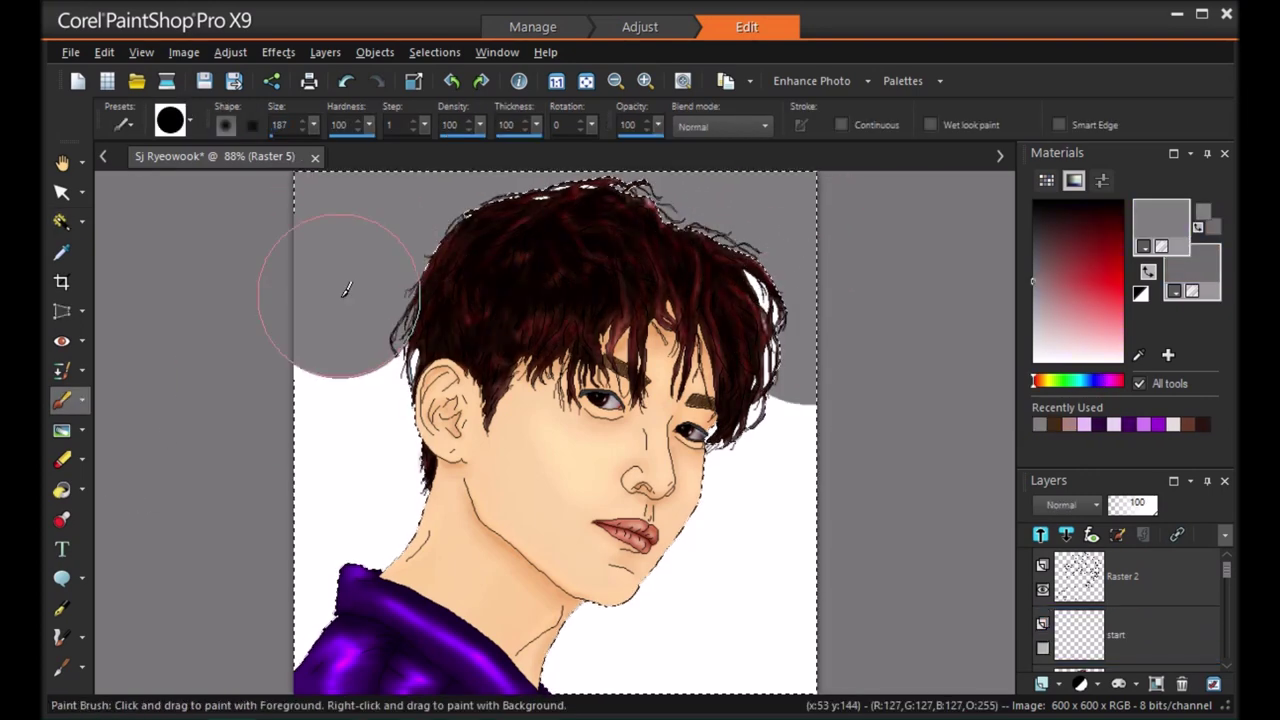
key(f)
click(363, 463)
click(659, 628)
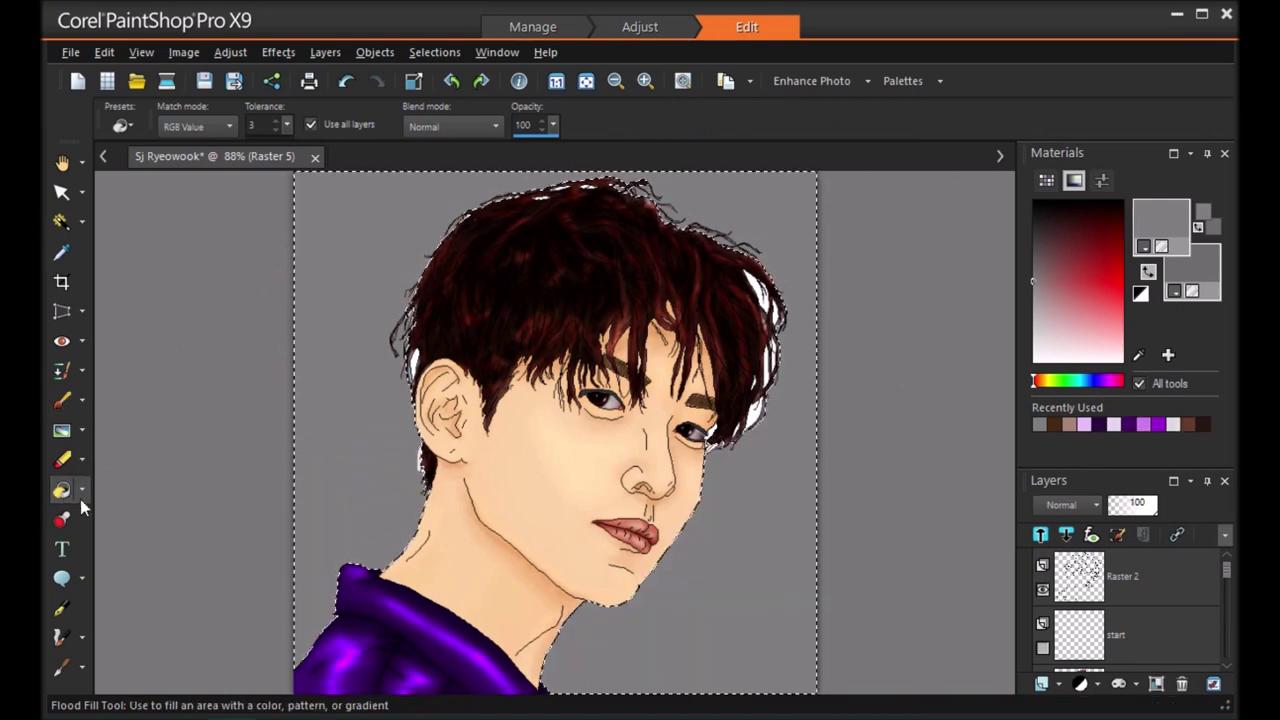
Paint a darker grey shadow around the hair, face, neck and nape on the Raster 4 layer with a size 38 brush
click(62, 408)
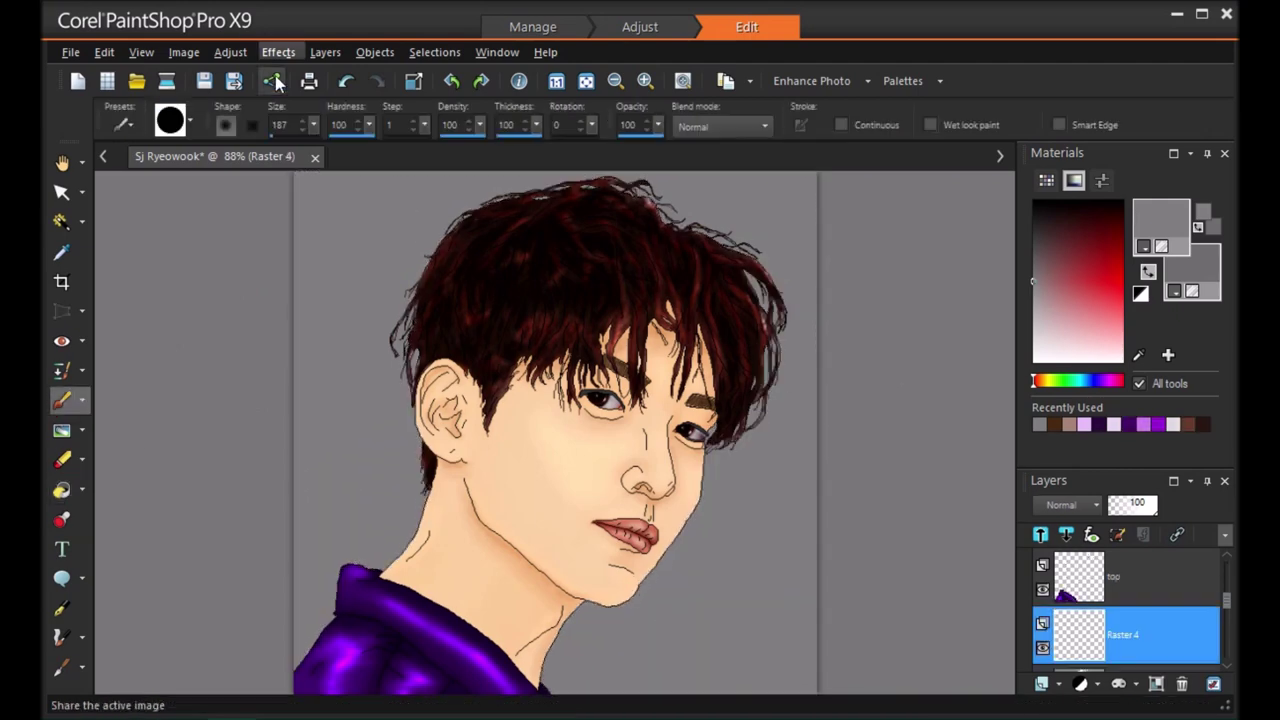
drag(314, 126, 308, 141)
click(1148, 272)
mouse_move(403, 327)
mouse_down()
mouse_move(447, 216)
mouse_move(544, 189)
mouse_move(620, 182)
mouse_move(587, 200)
mouse_move(660, 190)
mouse_move(742, 425)
mouse_move(714, 486)
mouse_up()
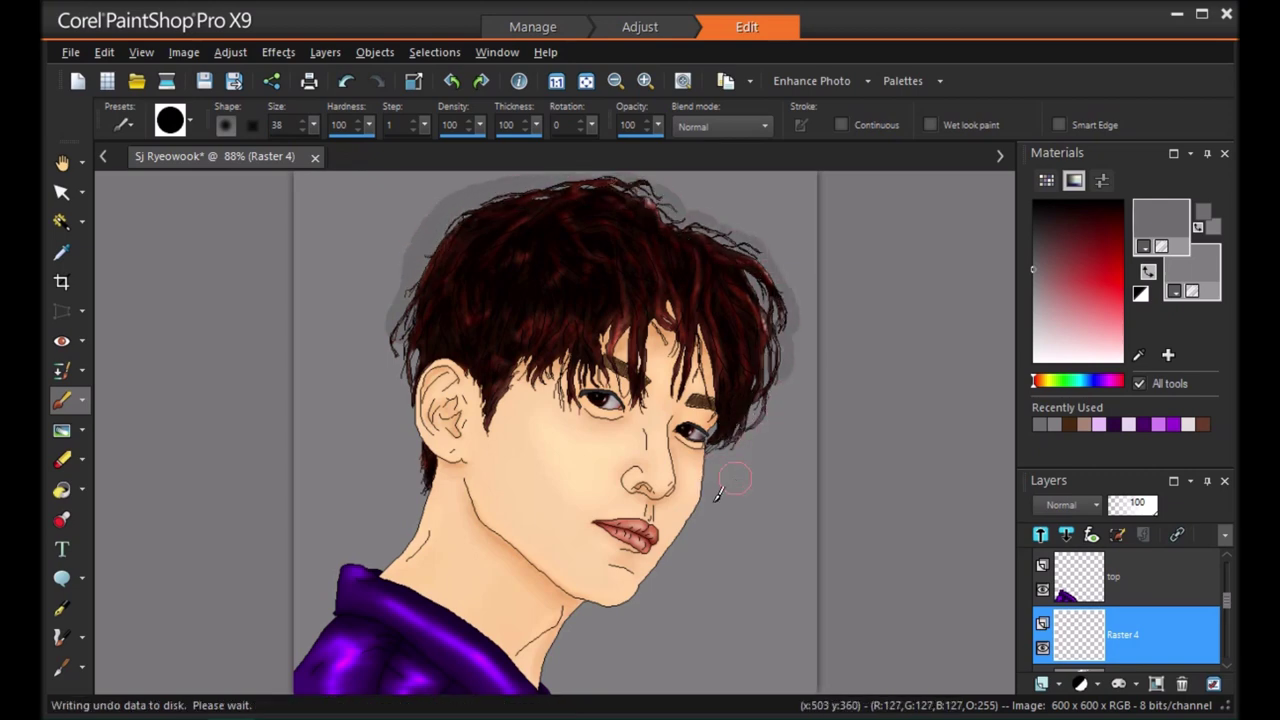
drag(654, 586, 708, 522)
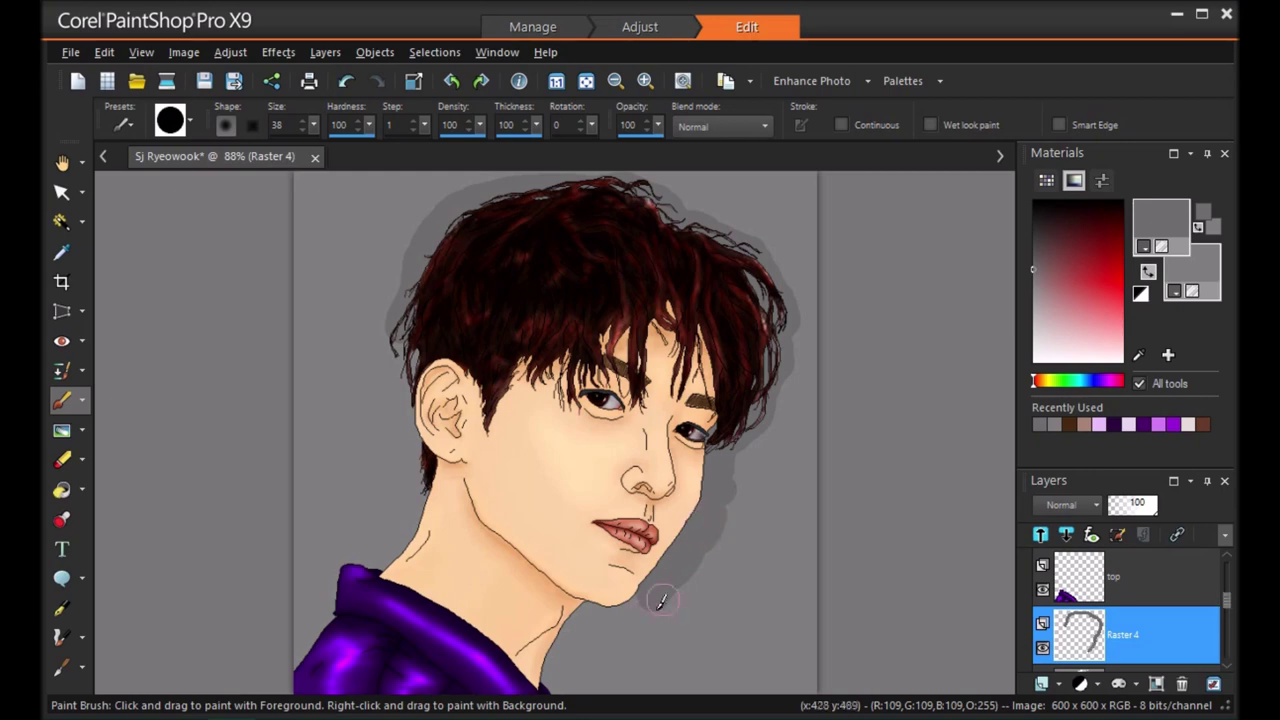
mouse_move(644, 601)
mouse_down()
mouse_move(580, 627)
mouse_move(560, 669)
mouse_up()
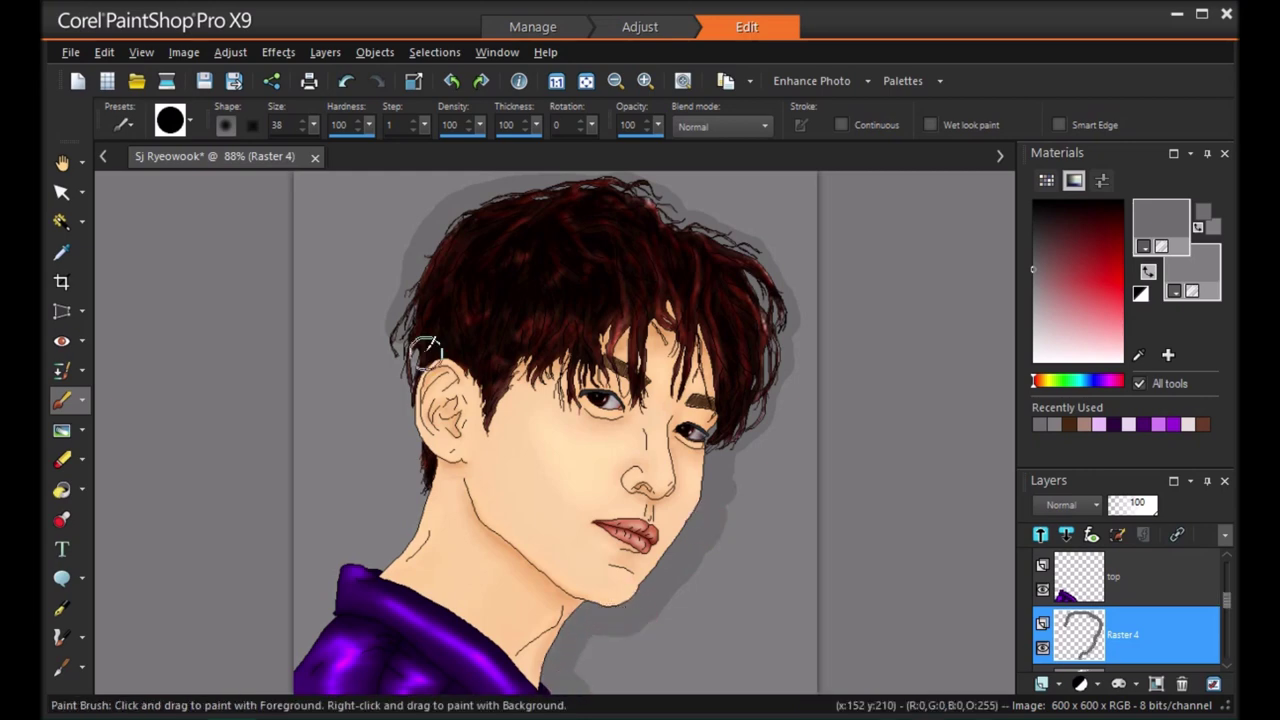
drag(407, 386, 410, 437)
mouse_move(421, 497)
mouse_down()
mouse_move(305, 628)
mouse_move(373, 560)
mouse_up()
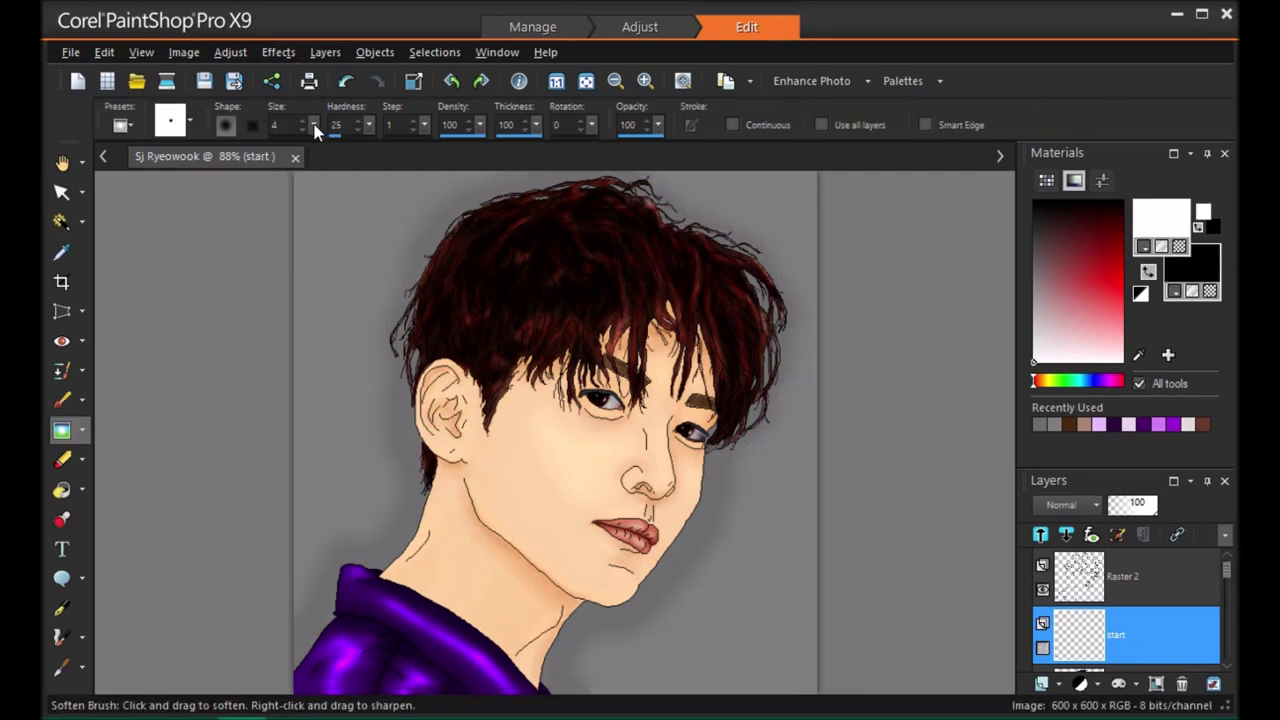
Set the Soften Brush size to 112 and hide the Raster 2 line-art layer
click(314, 126)
click(1042, 589)
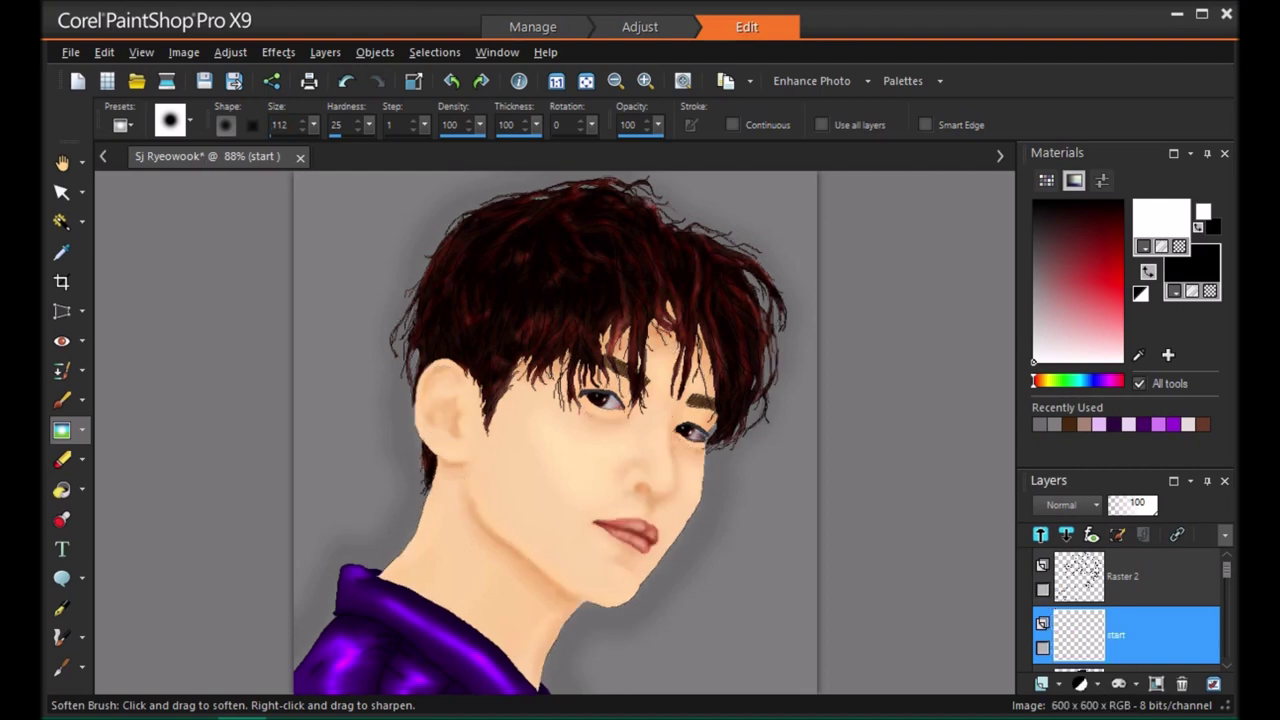